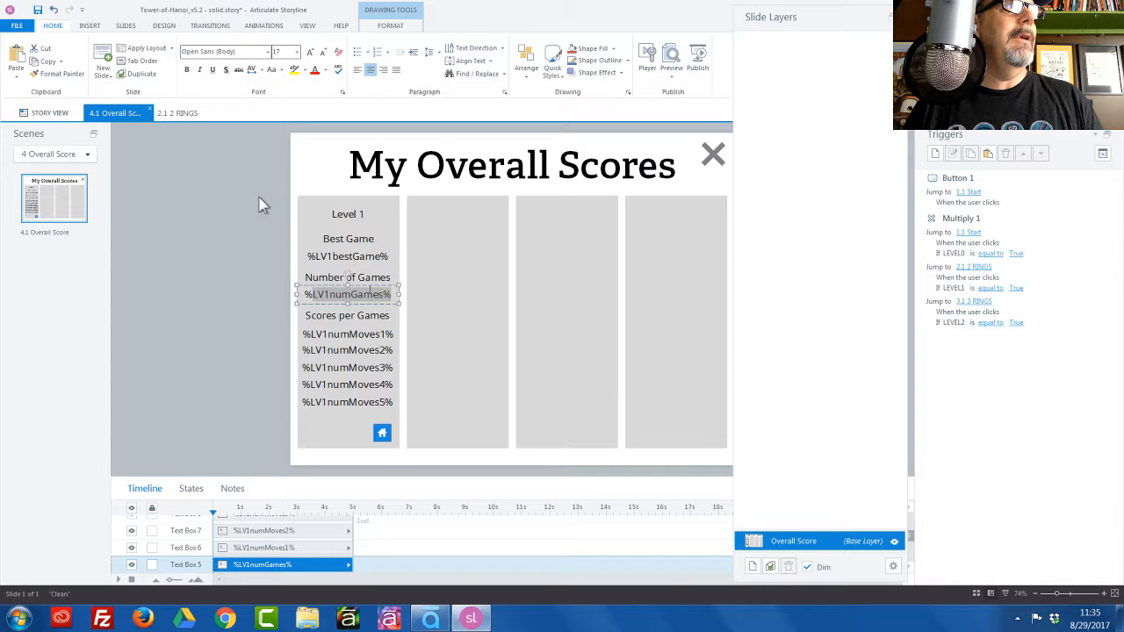
Step: On slide 2.1 2 RINGS, delete the NEXT LEVEL button's trigger that sets LV1numGames to 0 on the WIN = 3 moves - Tower C layer
click(179, 114)
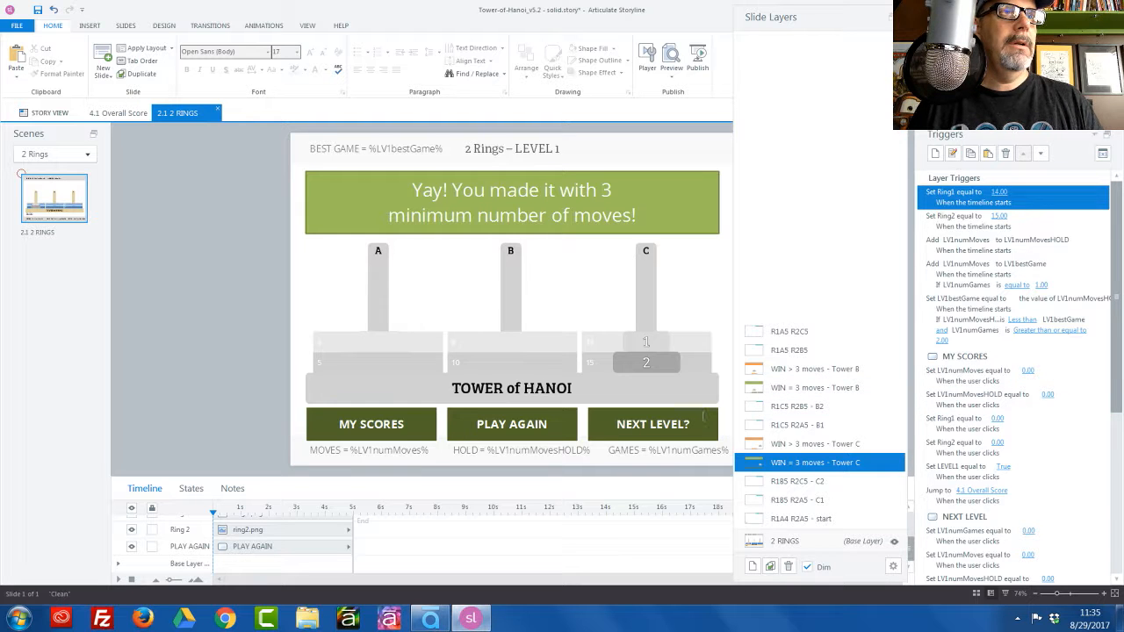
click(693, 428)
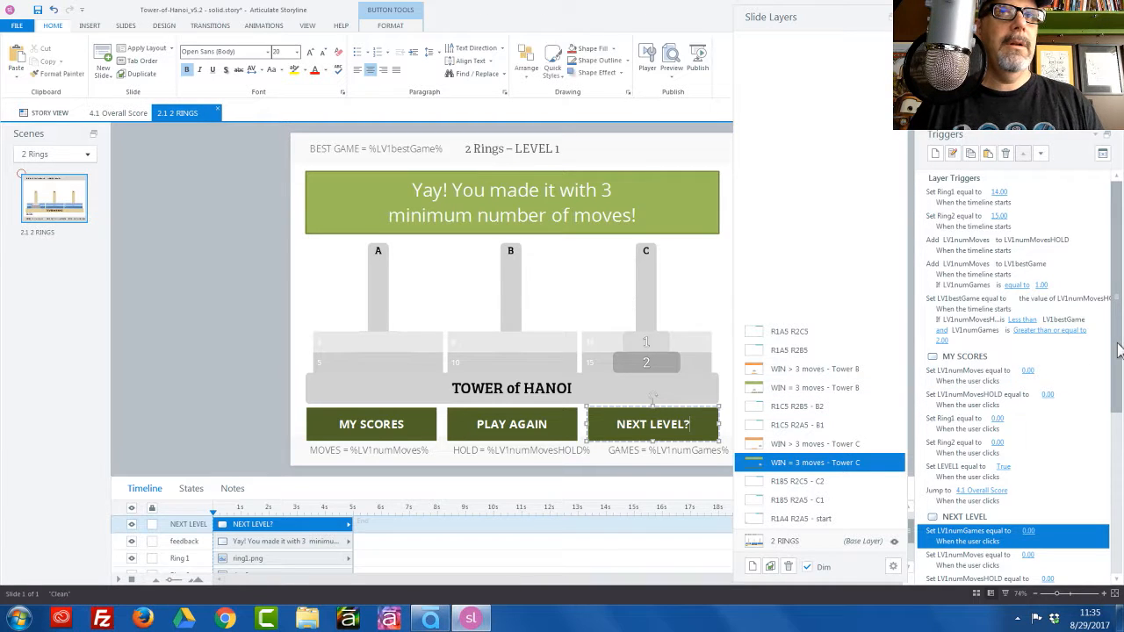
drag(1118, 355, 1120, 422)
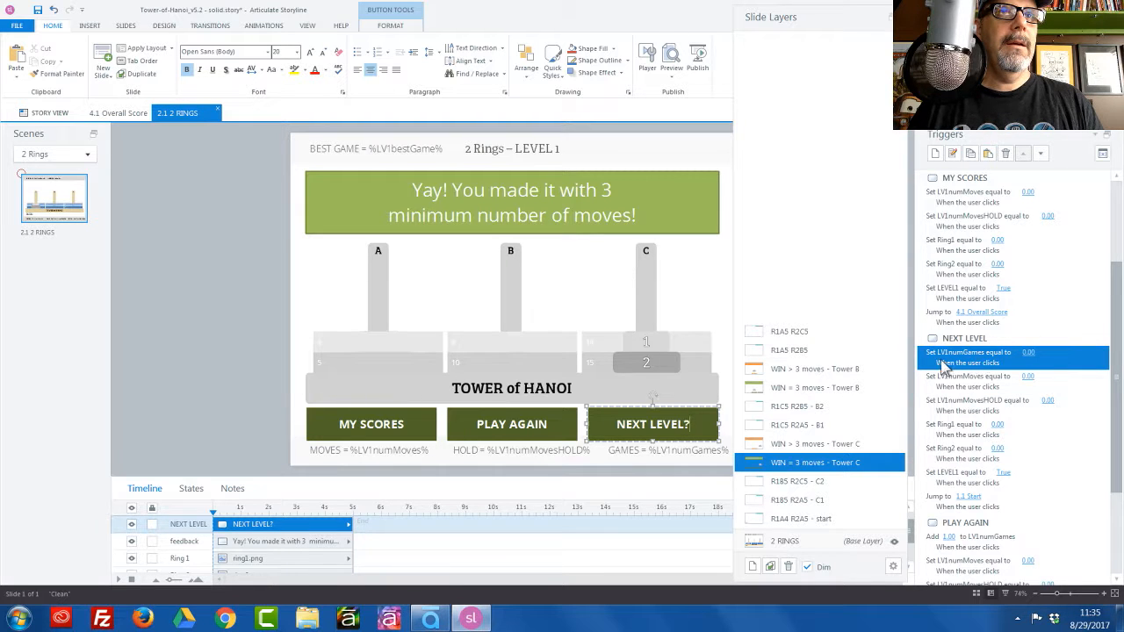
click(1008, 154)
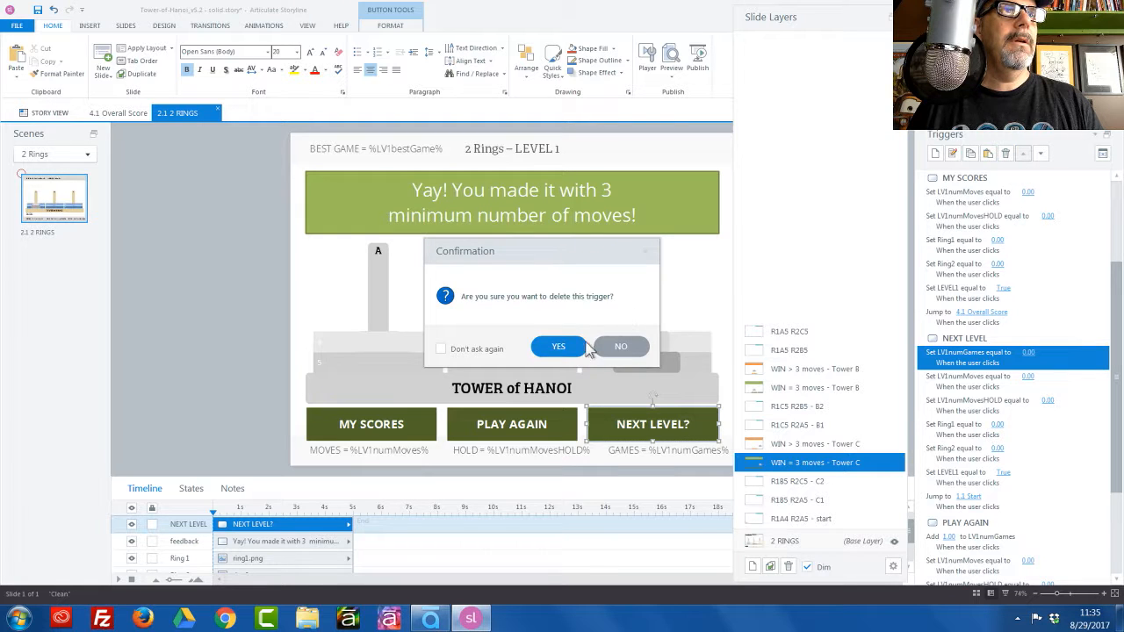
click(560, 347)
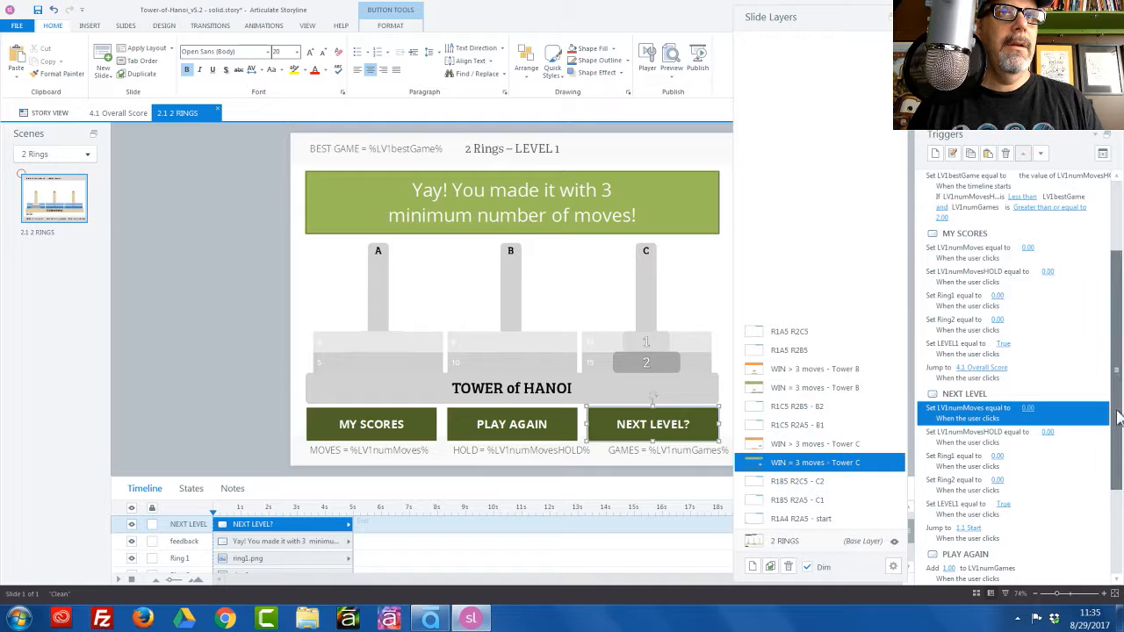
Step: Copy the MY SCORES button's trigger that sets LV1numMoves to 0 onto the home button of slide 4.1 Overall Score
drag(1117, 408, 1119, 476)
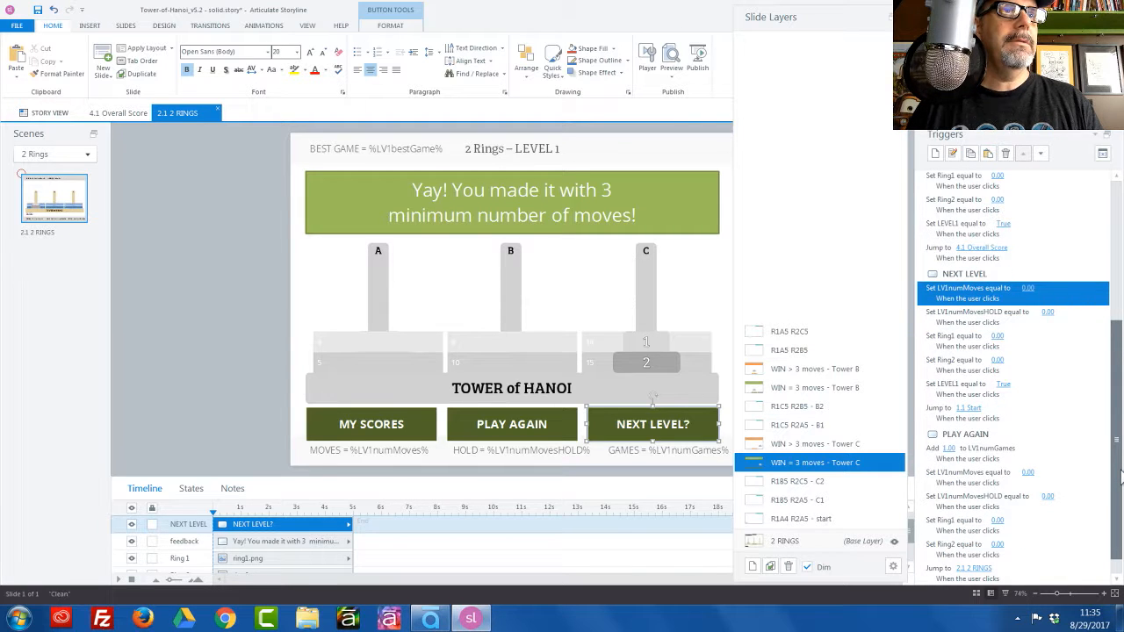
click(983, 458)
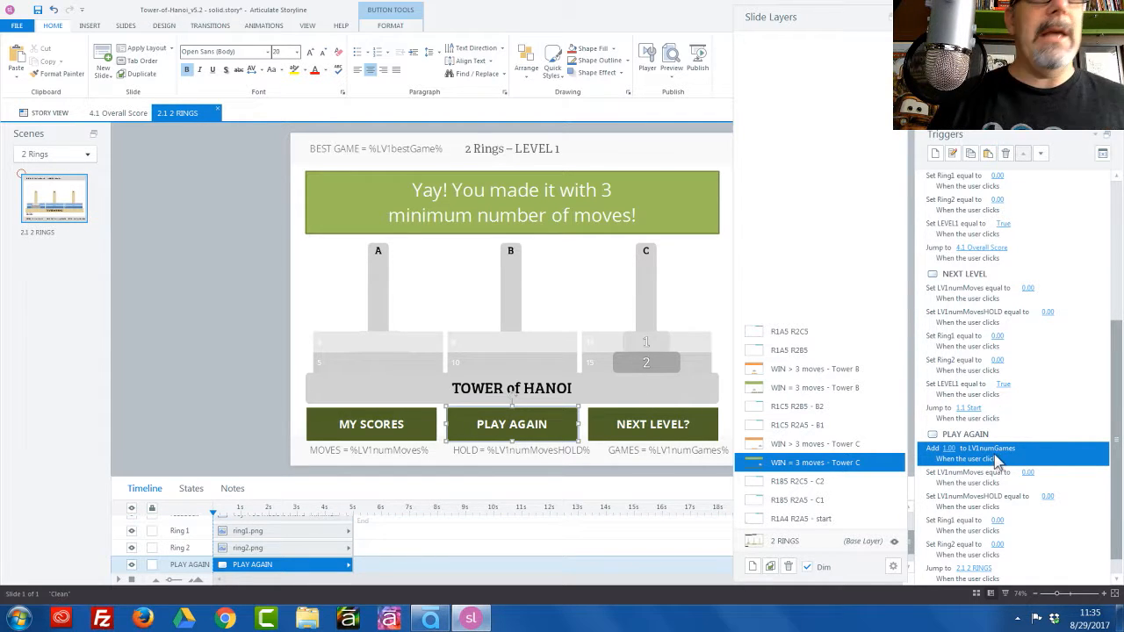
click(971, 296)
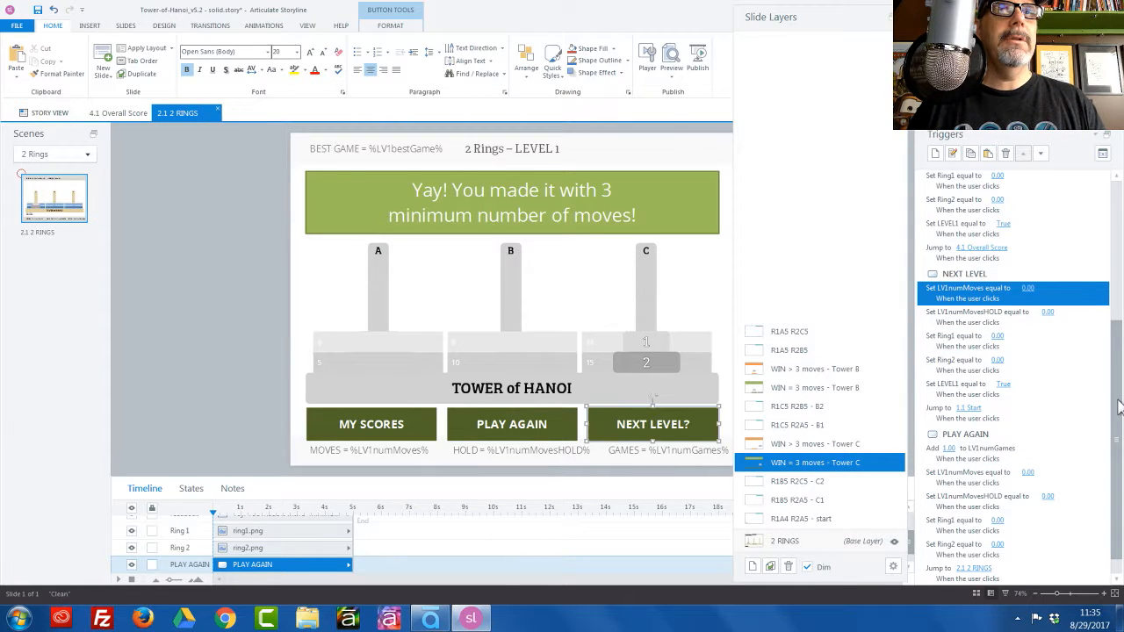
drag(1119, 406, 1115, 311)
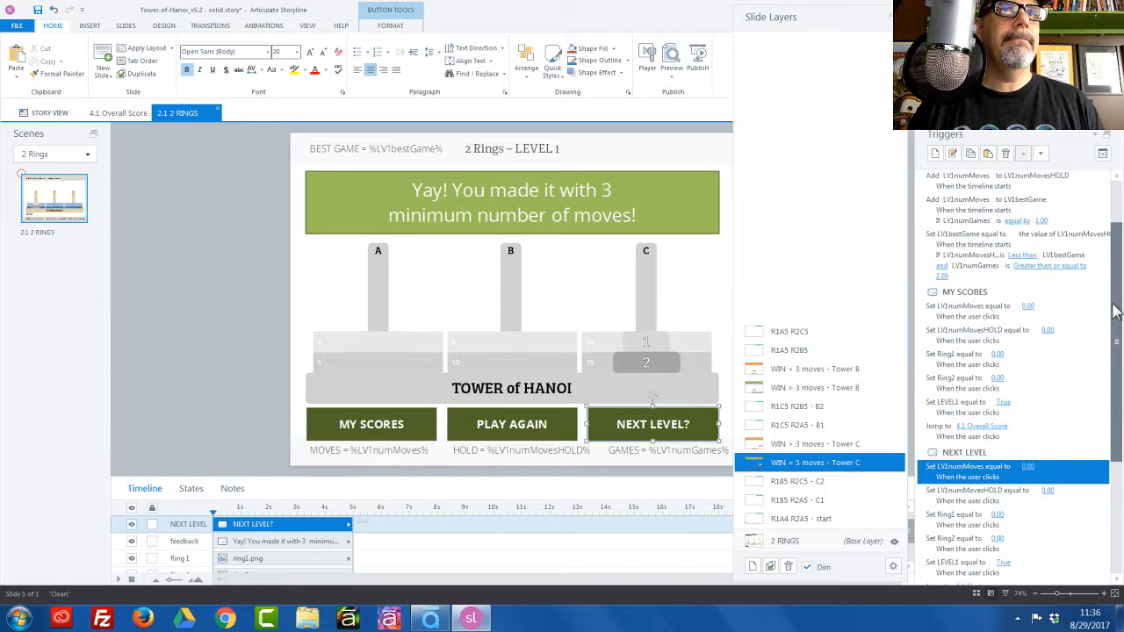
click(957, 314)
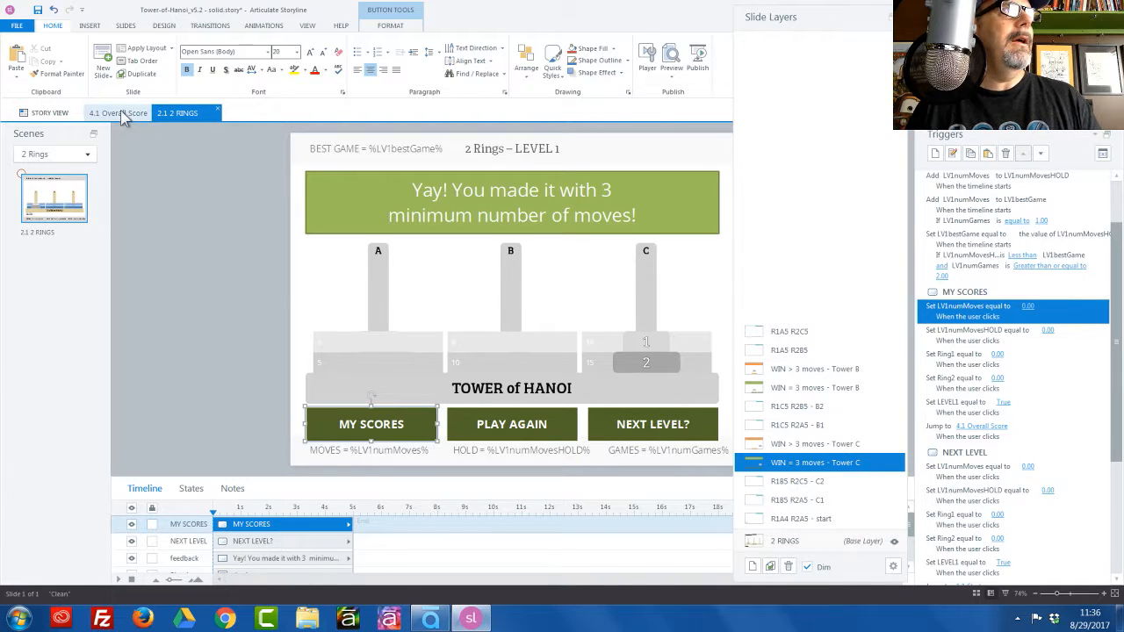
click(122, 114)
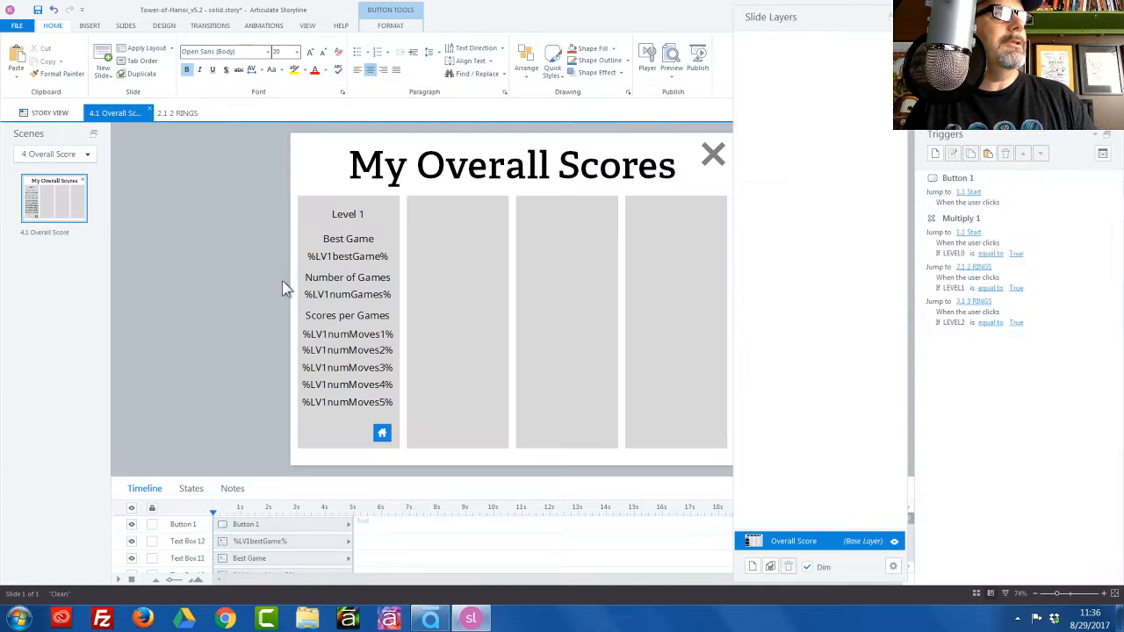
click(382, 433)
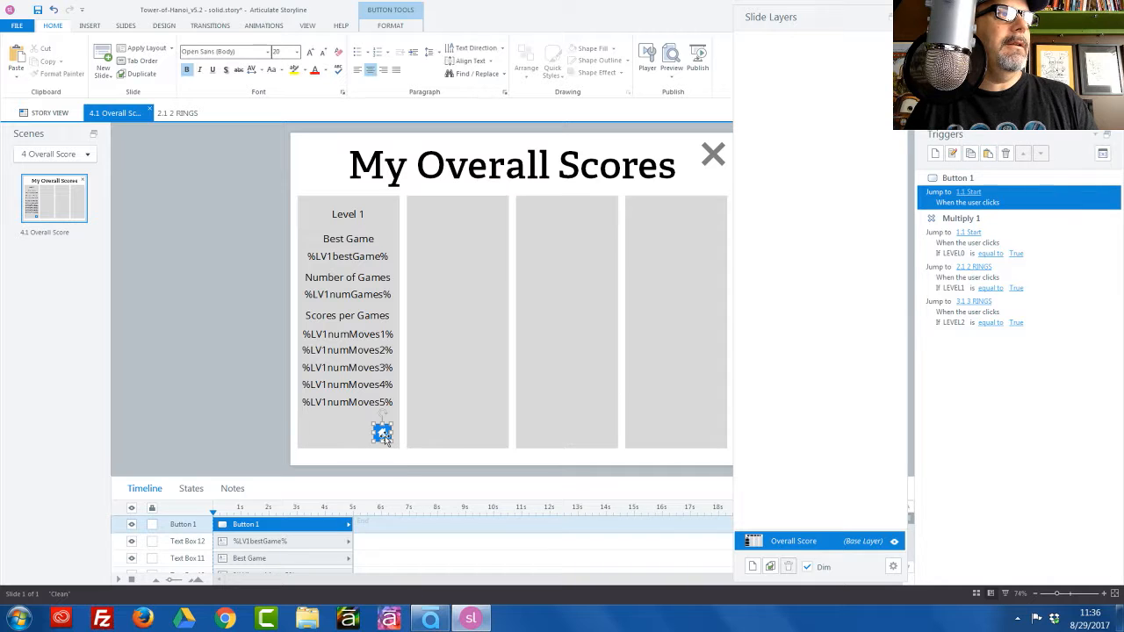
click(988, 155)
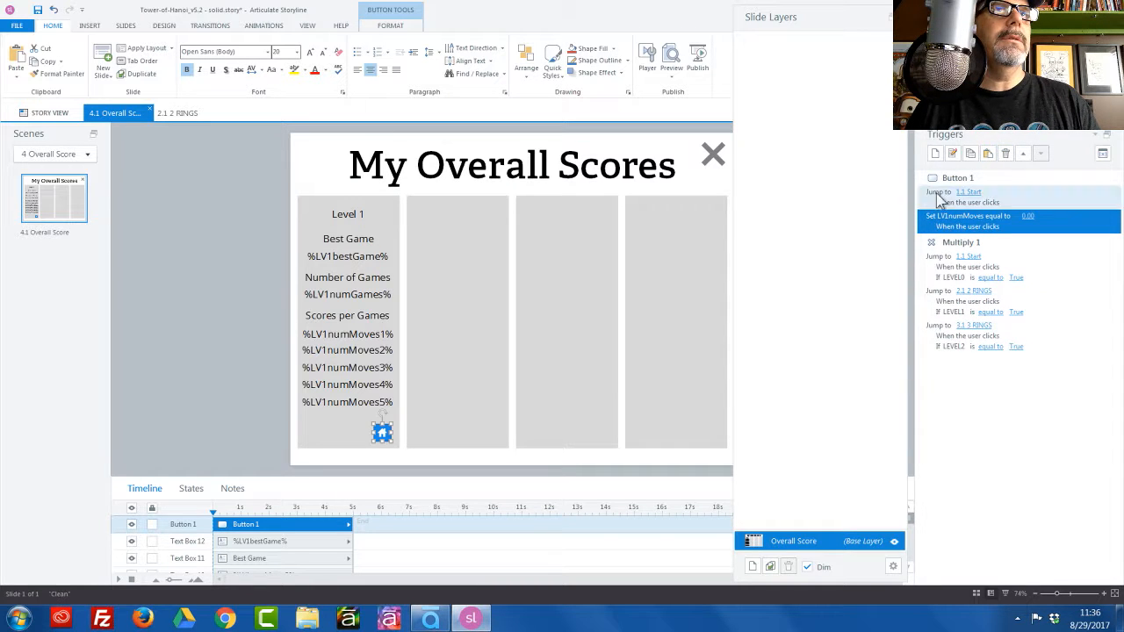
Step: Rename the home button as btn: HOME and the X icon beside the slide title as btn: CLOSE
double_click(183, 524)
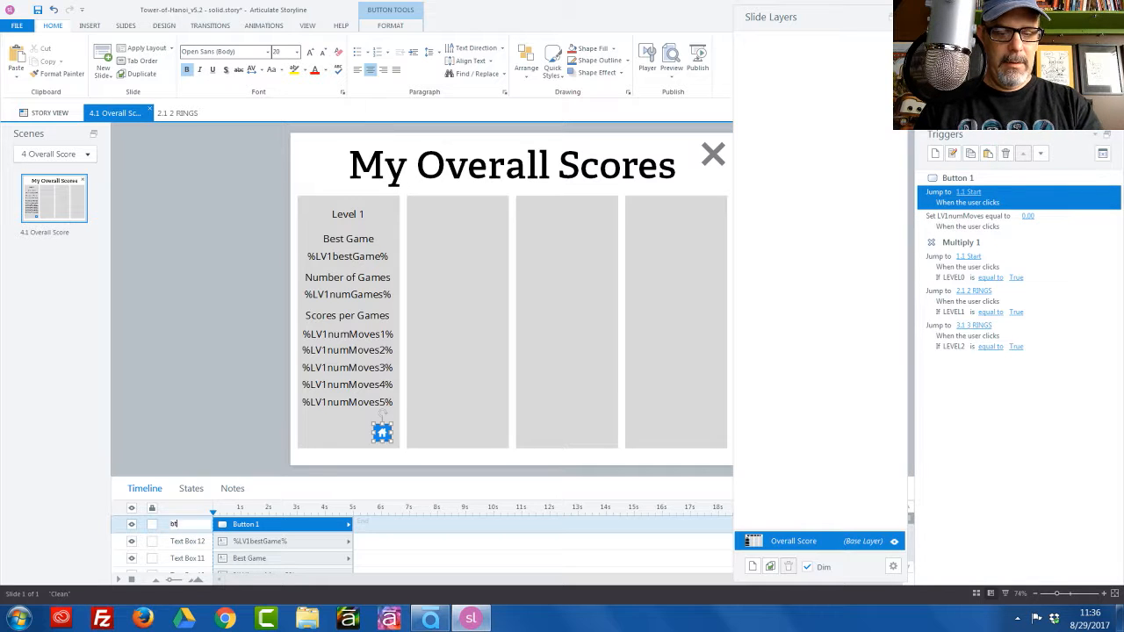
text(btn: HOME)
key(Return)
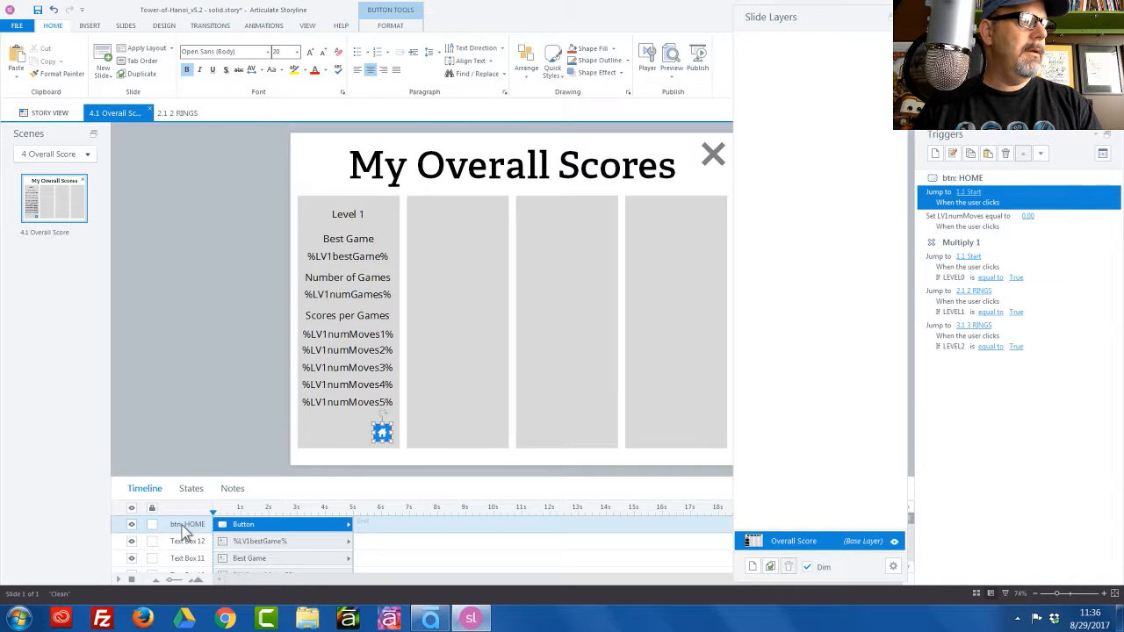
click(947, 263)
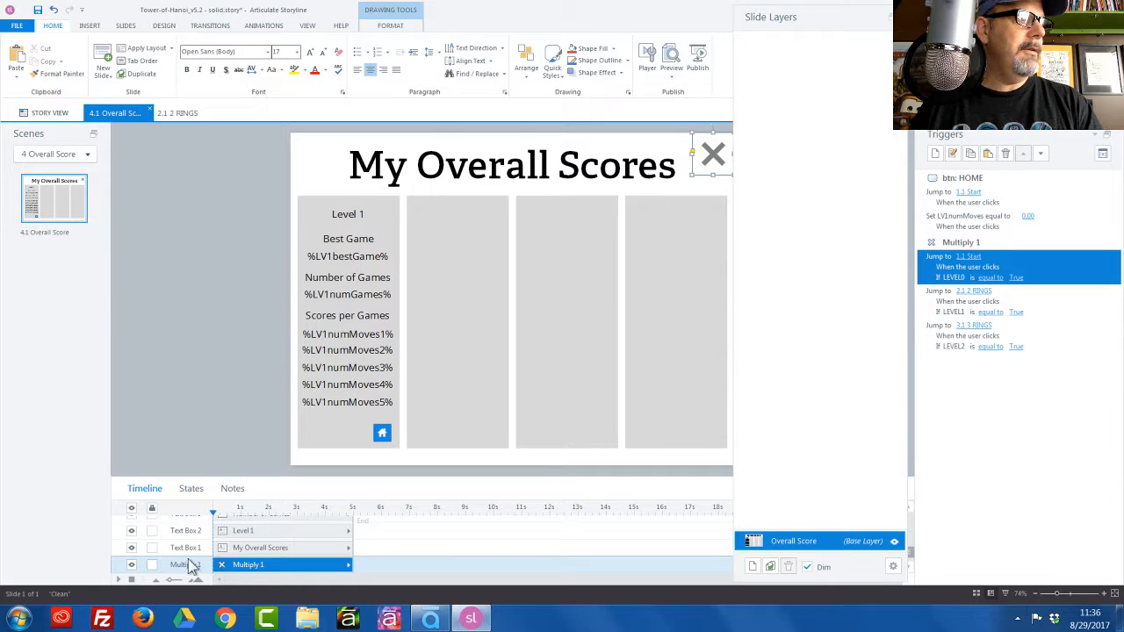
double_click(190, 564)
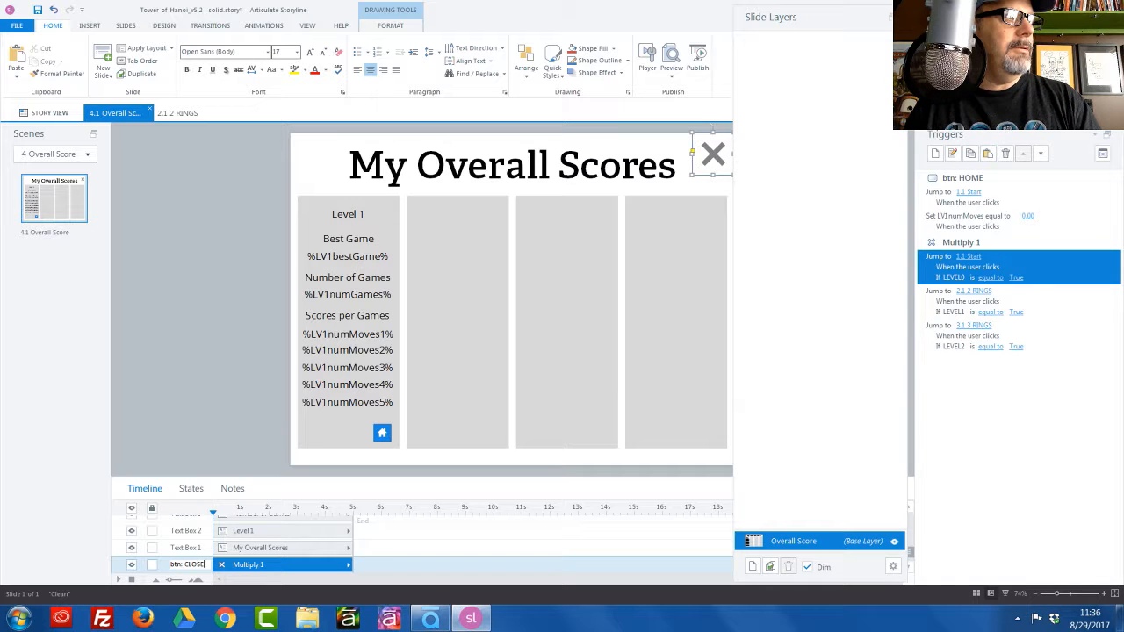
key(Return)
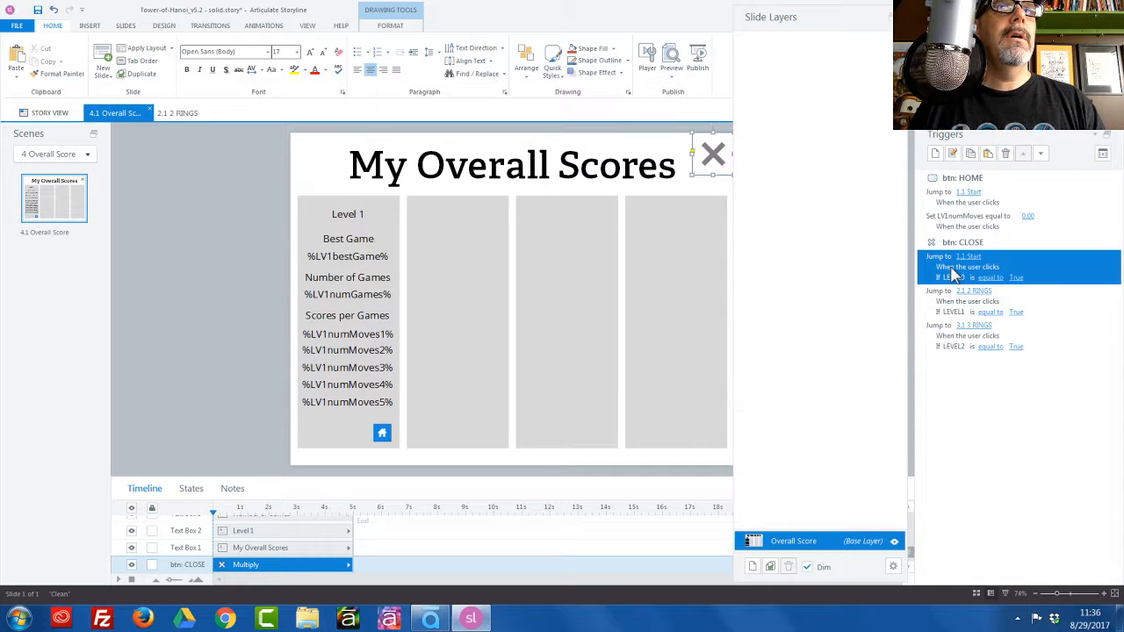
Step: Move the btn: HOME trigger that sets LV1numMoves to 0 above its jump to 1.1 Start
click(953, 221)
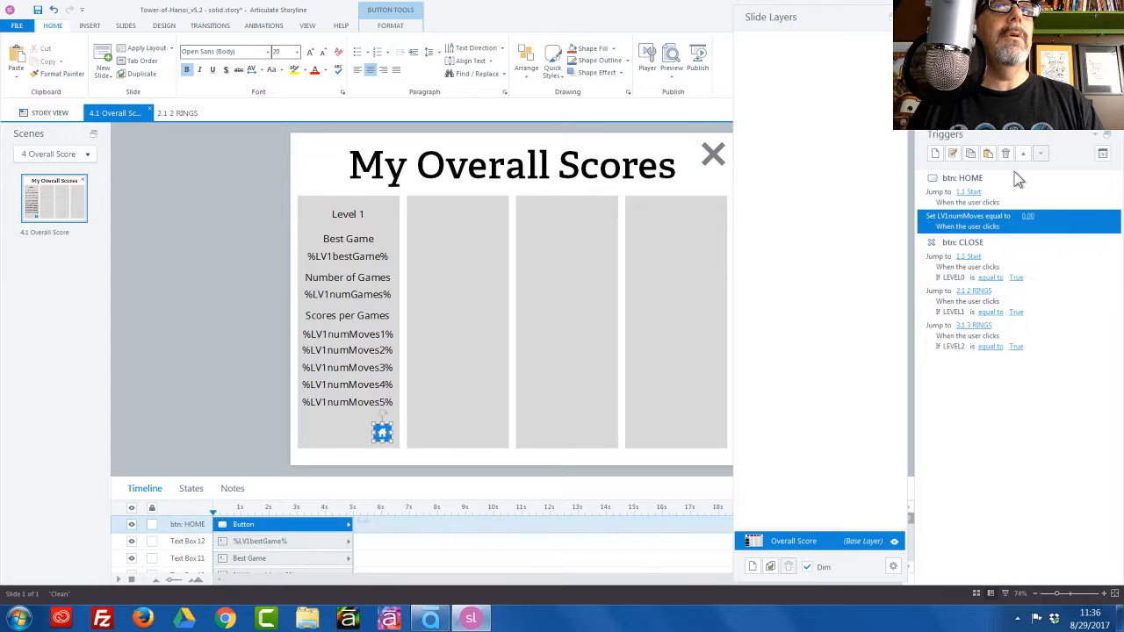
click(1023, 154)
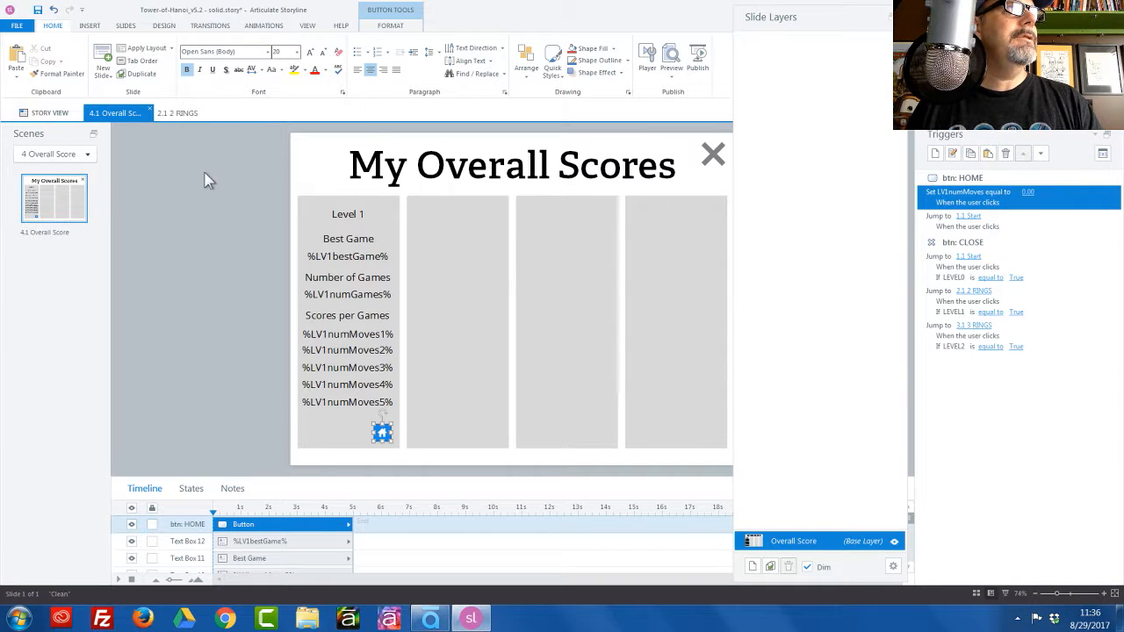
Step: Try to copy the MY SCORES button's trigger that sets LV1numMovesHOLD to 0 from slide 2.1 onto btn: HOME
click(178, 115)
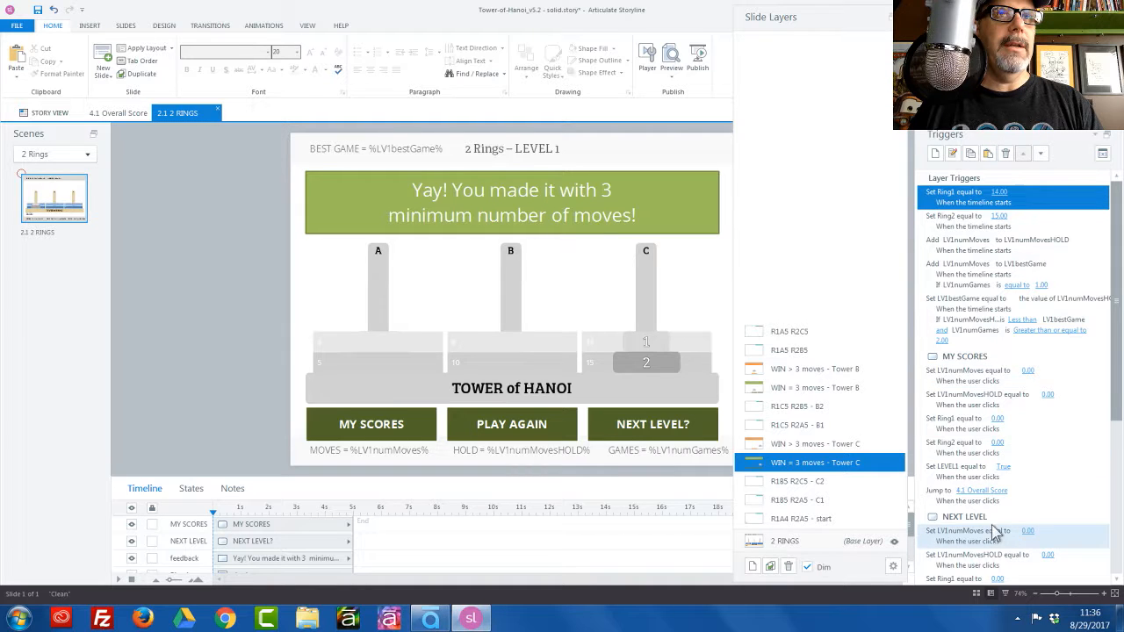
click(972, 399)
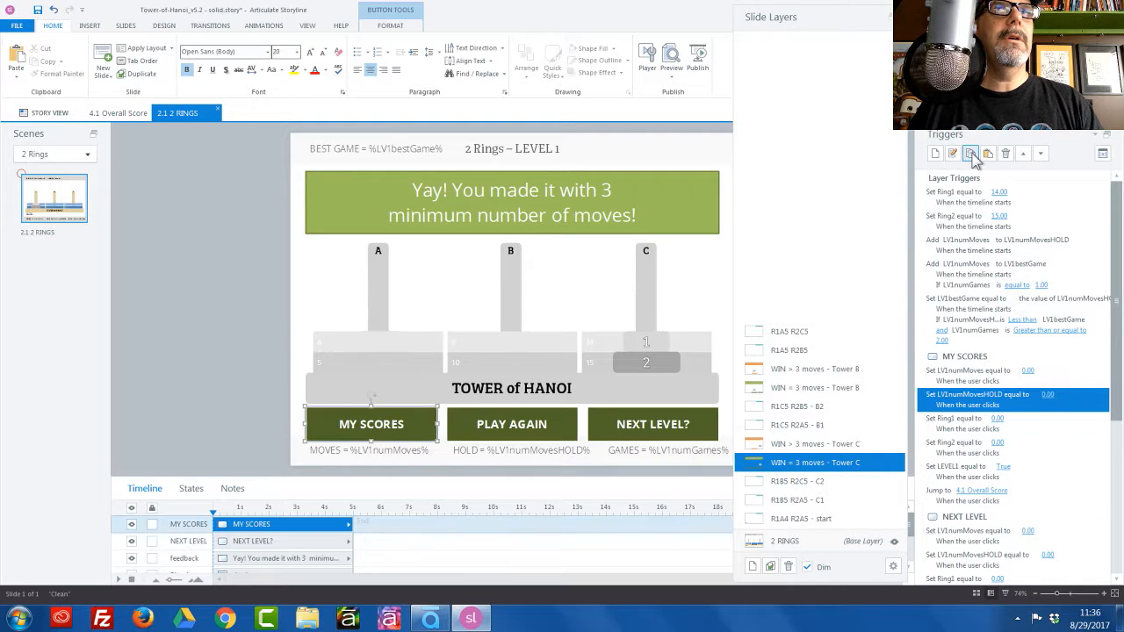
click(118, 113)
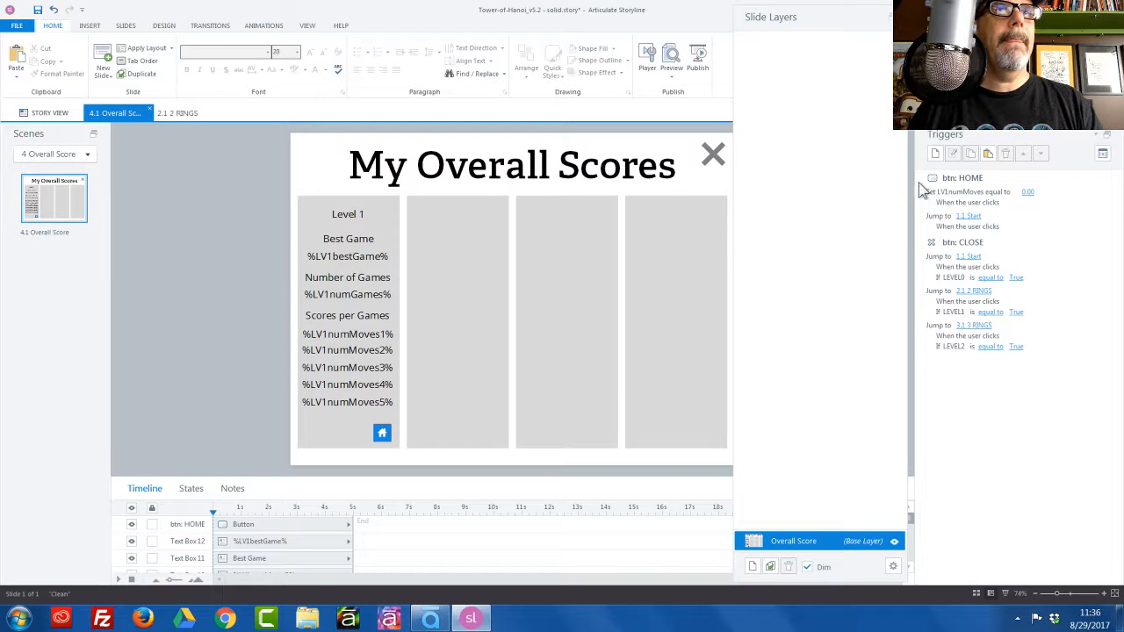
click(976, 196)
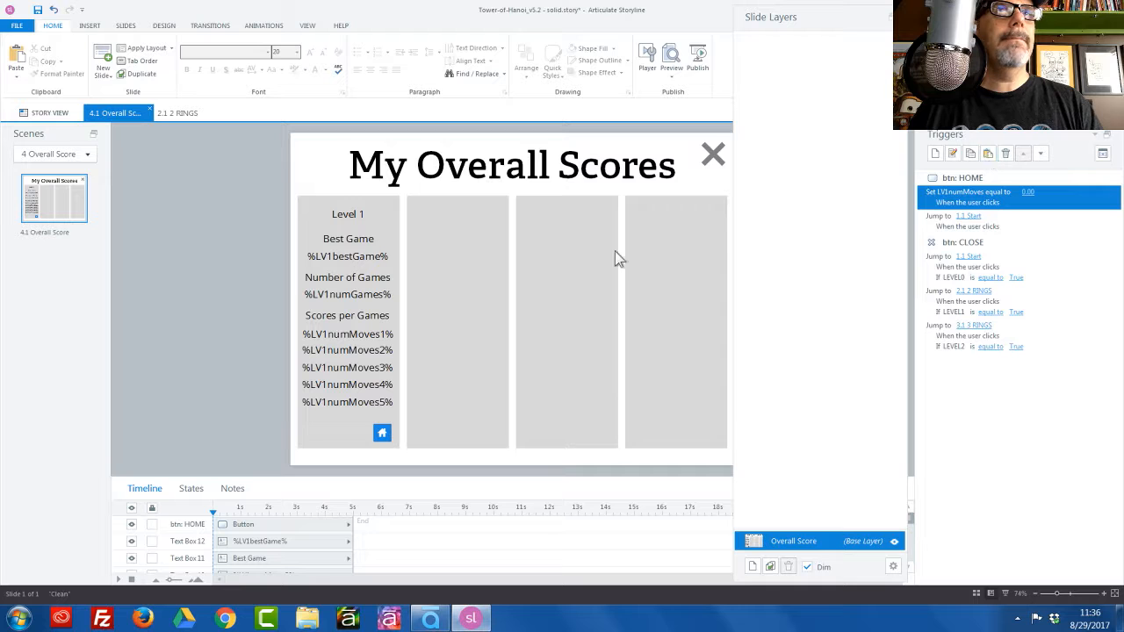
click(182, 112)
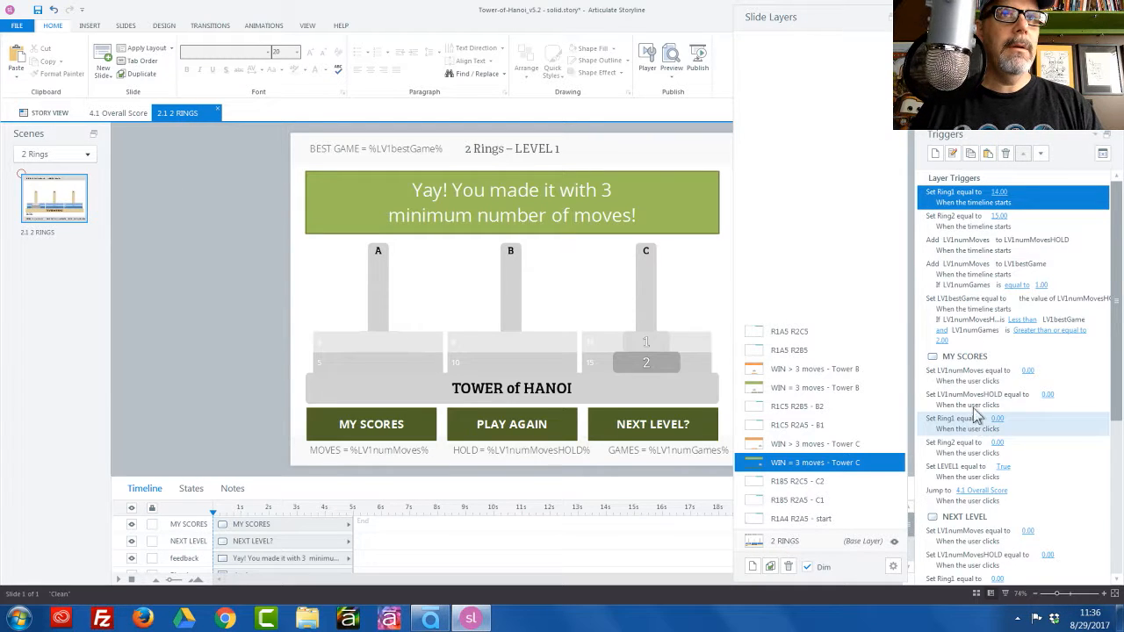
click(982, 402)
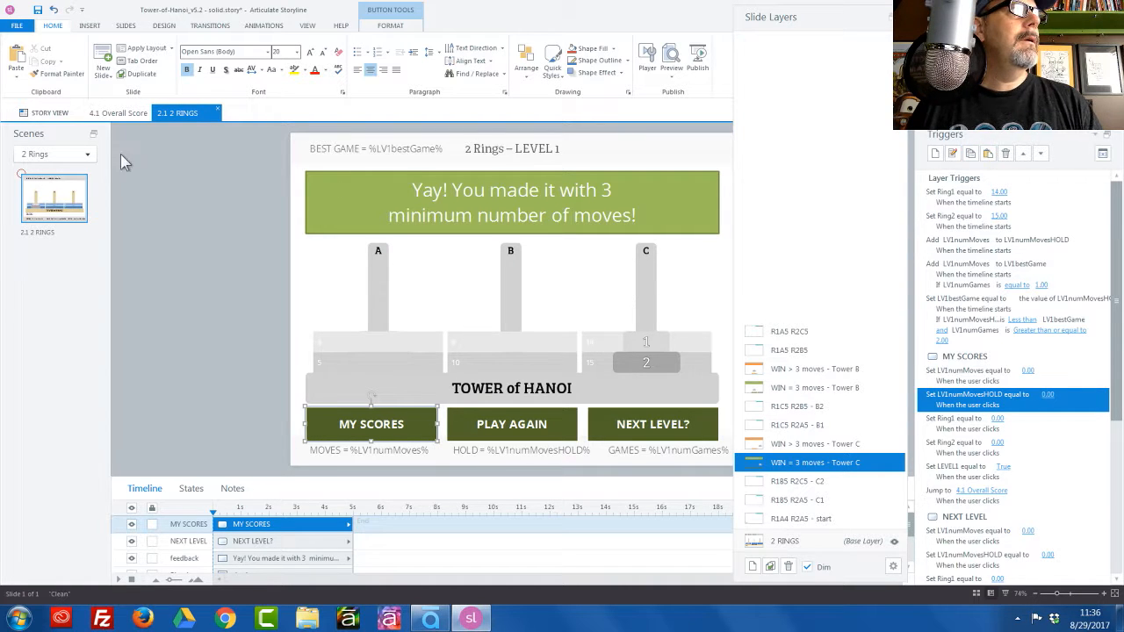
click(123, 113)
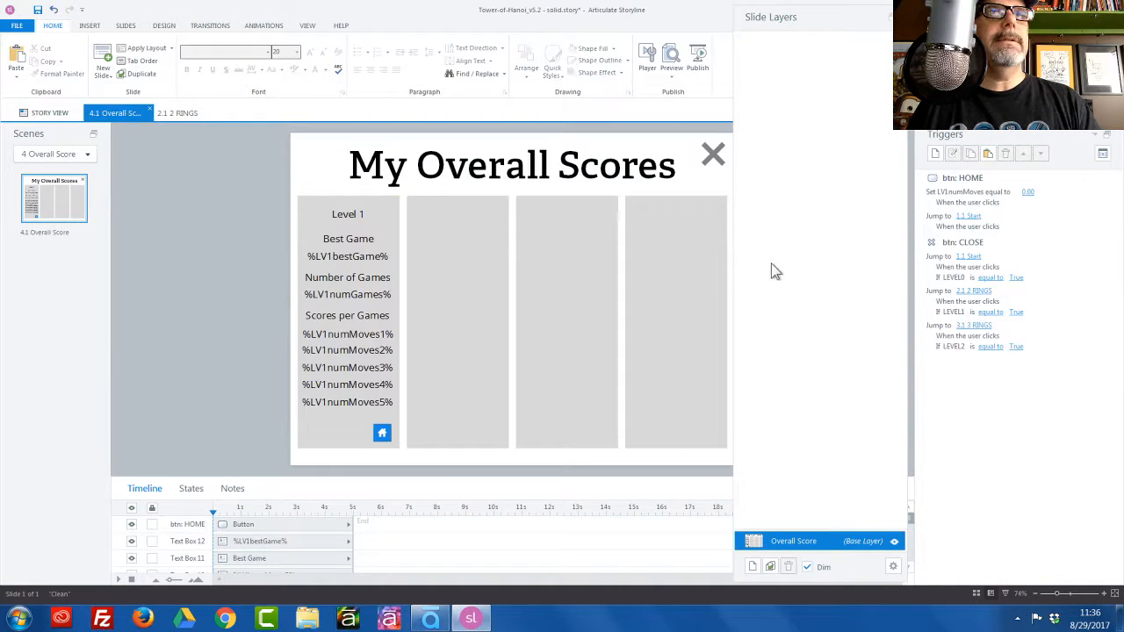
click(990, 204)
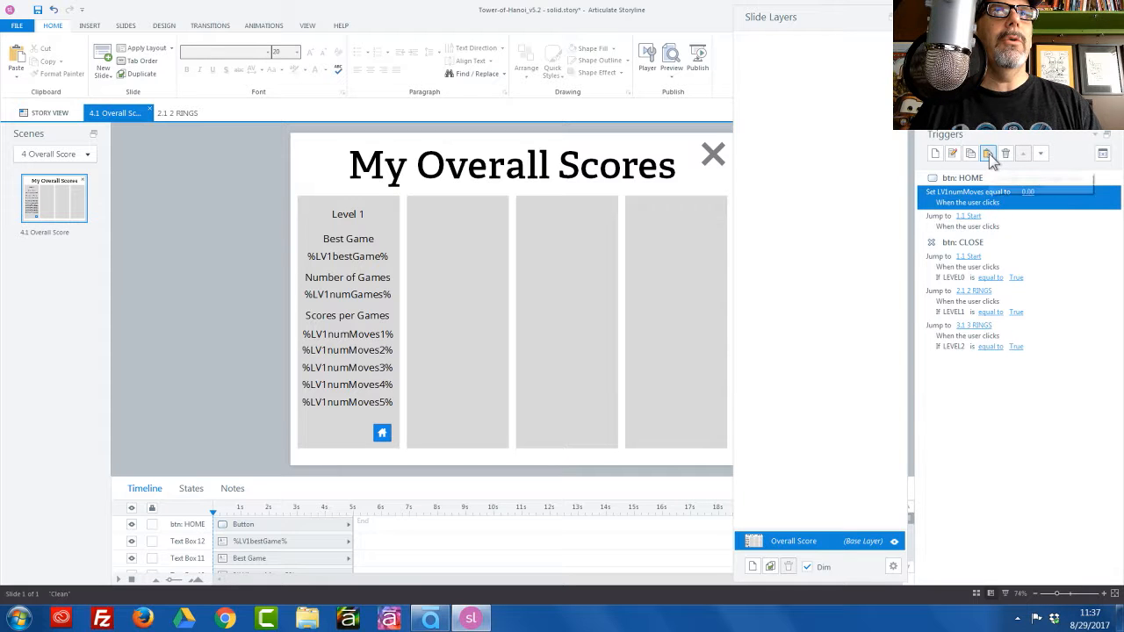
click(983, 200)
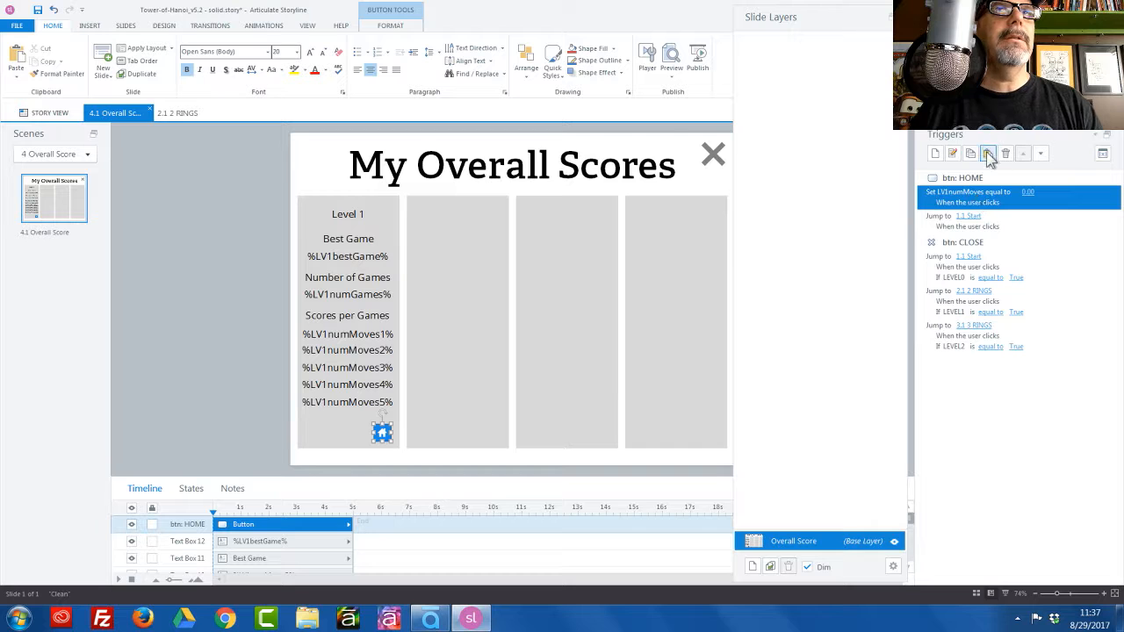
click(935, 154)
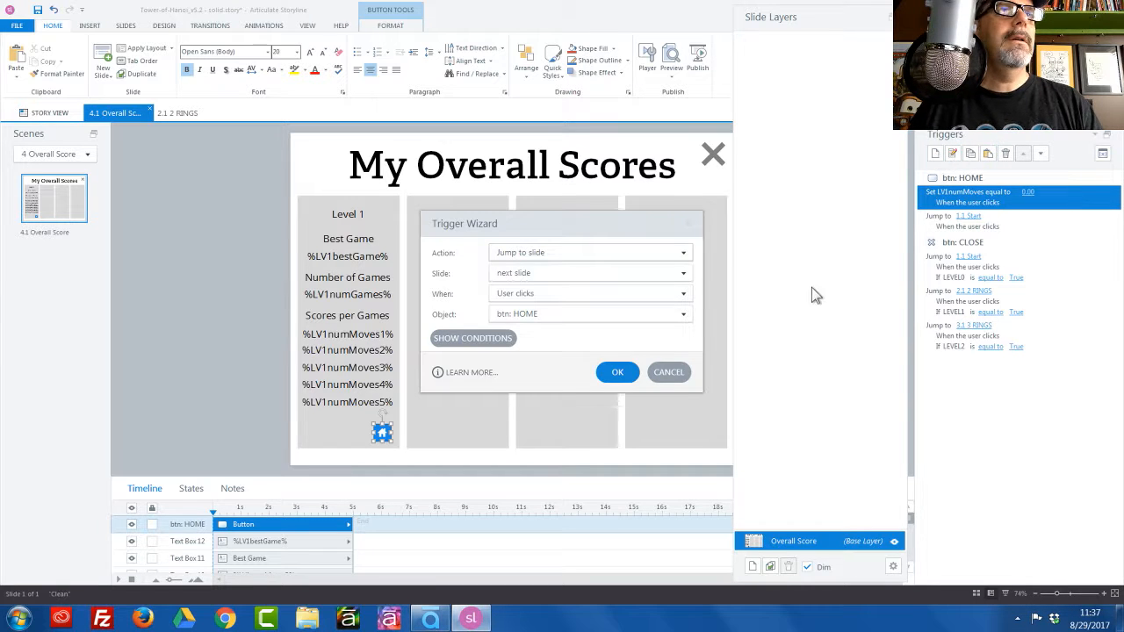
click(670, 374)
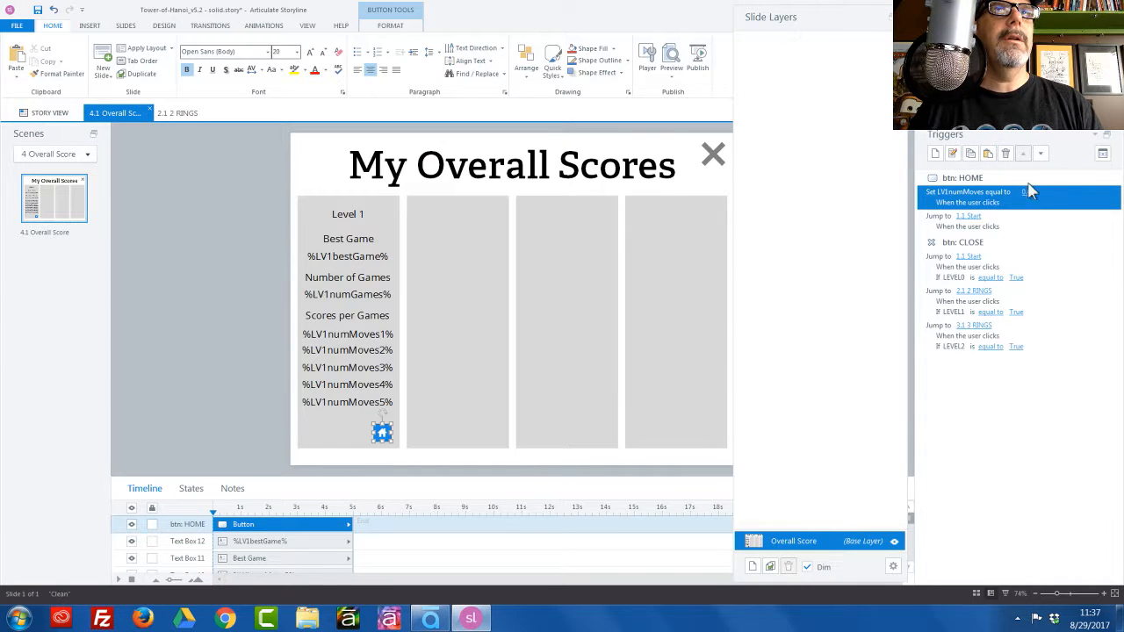
Step: Paste the copied trigger onto btn: HOME, change its variable to LV1numMovesHOLD, and place it above the jump to 1.1 Start
click(988, 157)
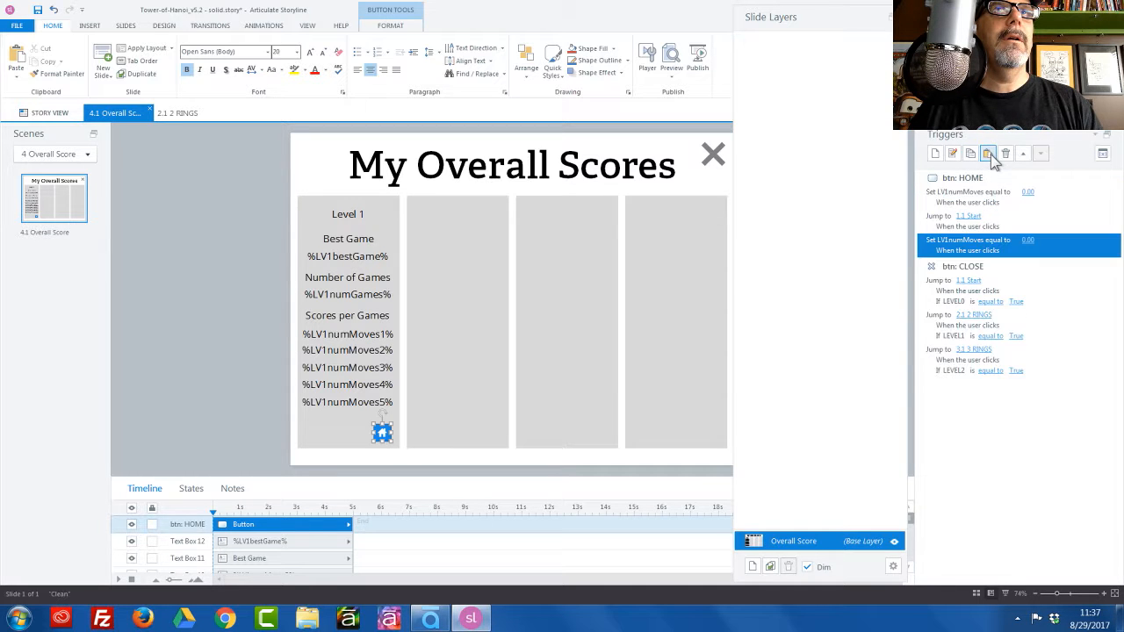
double_click(974, 250)
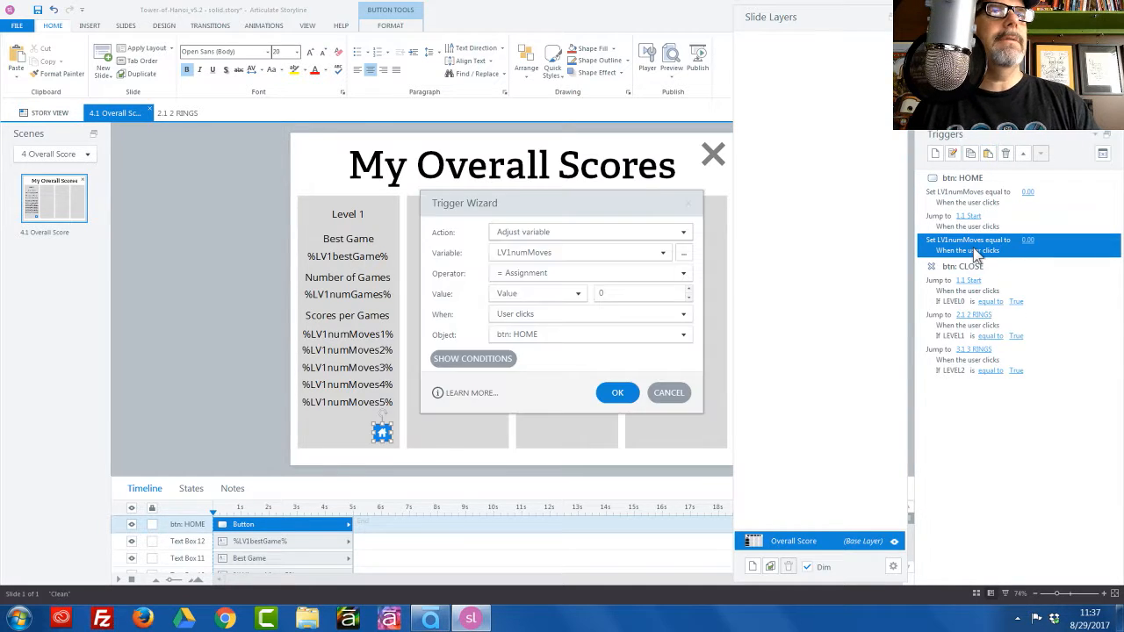
click(539, 253)
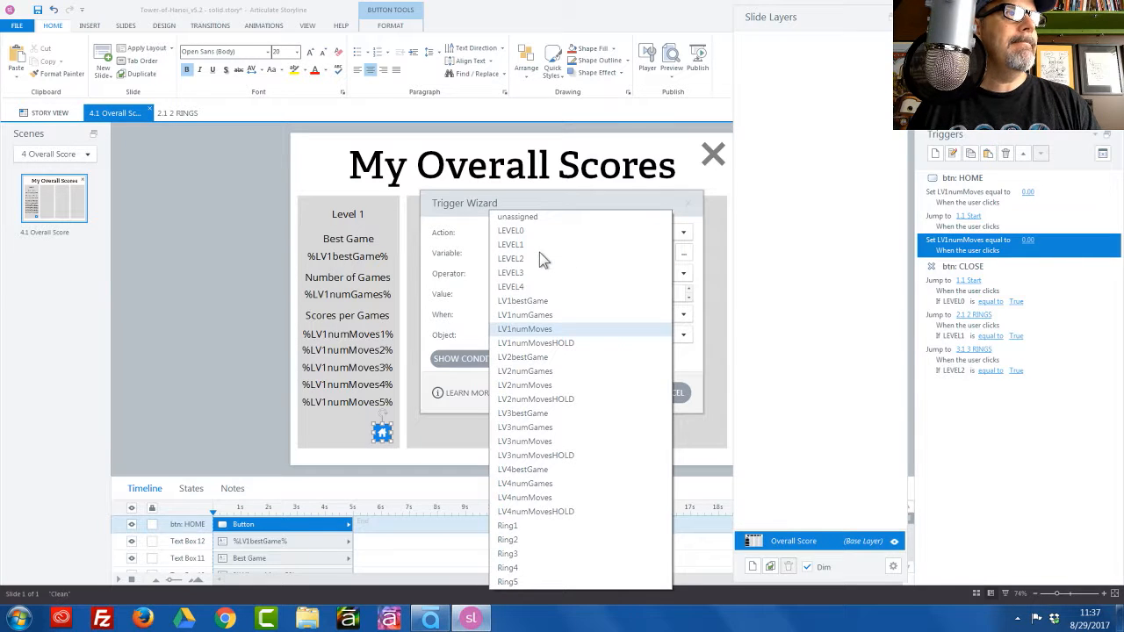
click(555, 342)
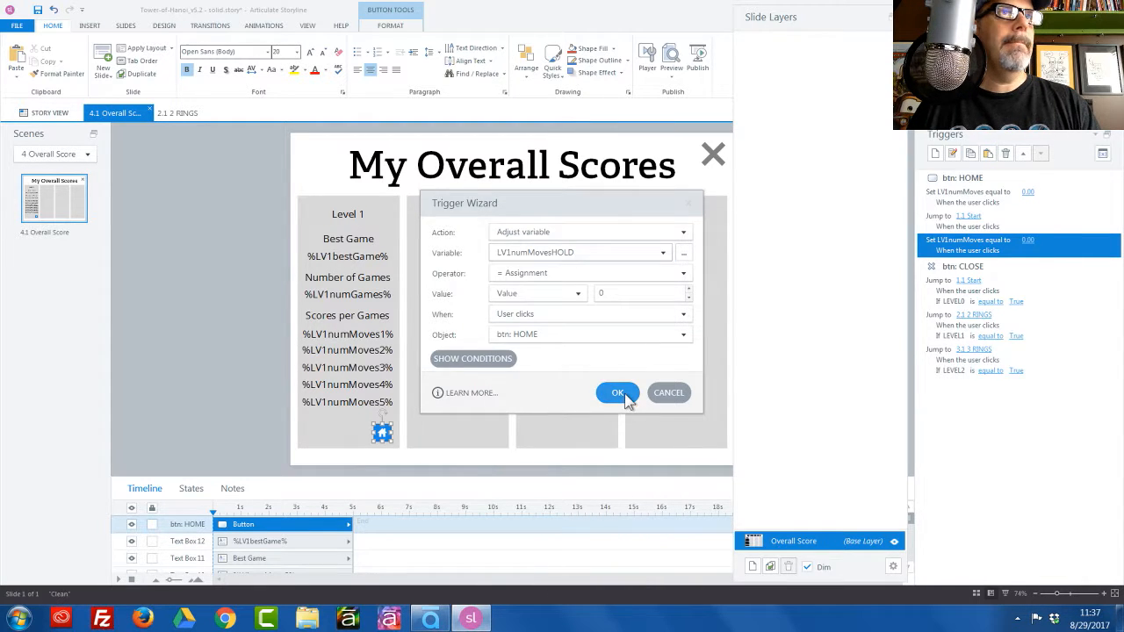
click(617, 392)
click(1023, 154)
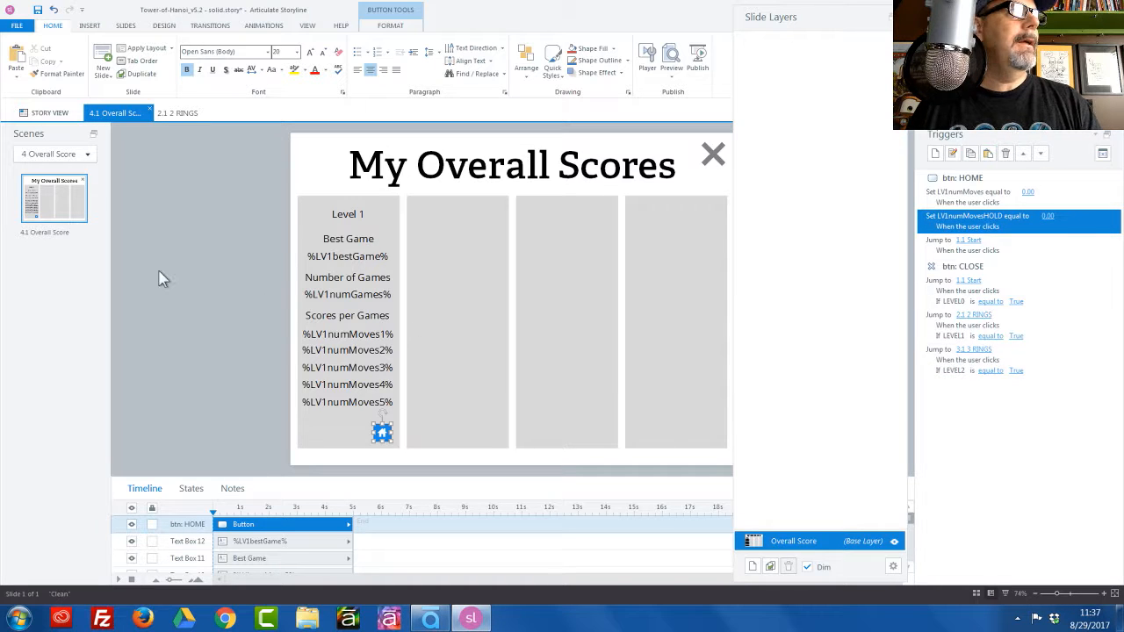
Step: Copy the MY SCORES button's trigger that sets Ring1 to 0 on slide 2.1 and return to 4.1 Overall Score
click(175, 115)
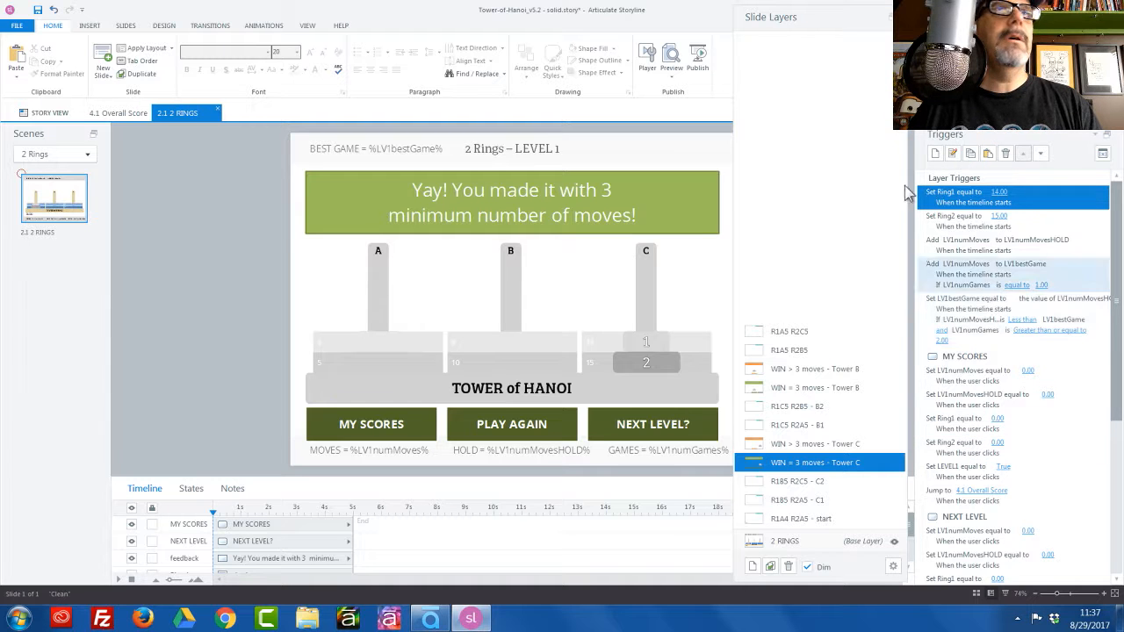
click(960, 429)
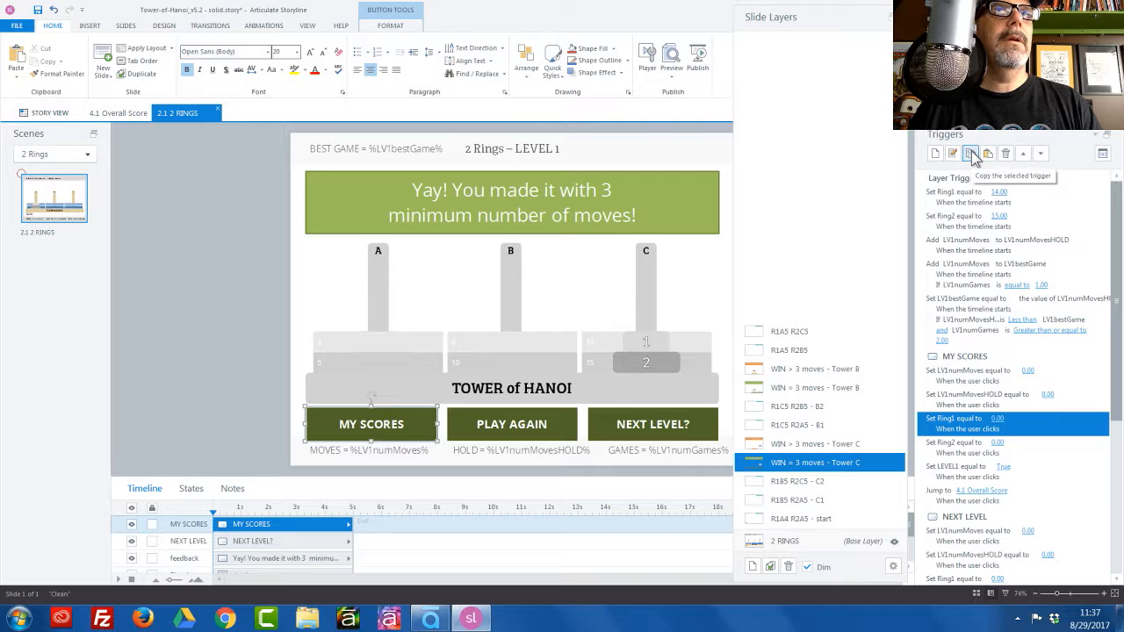
click(122, 113)
Step: Copy btn: HOME's trigger that sets LV1numMovesHOLD to 0
click(947, 219)
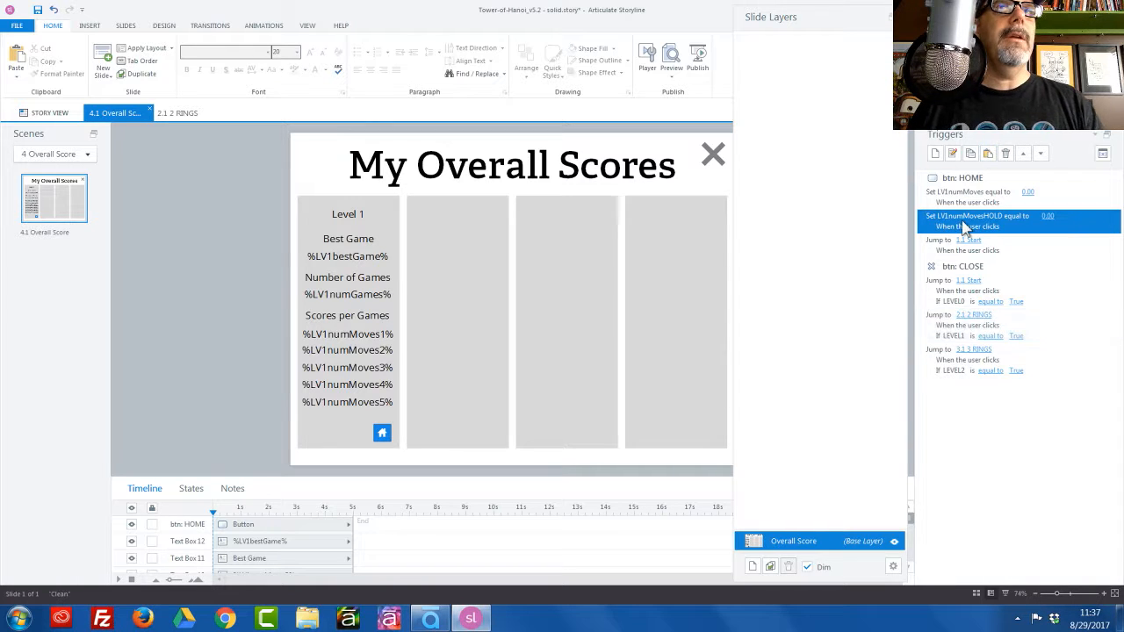
click(972, 158)
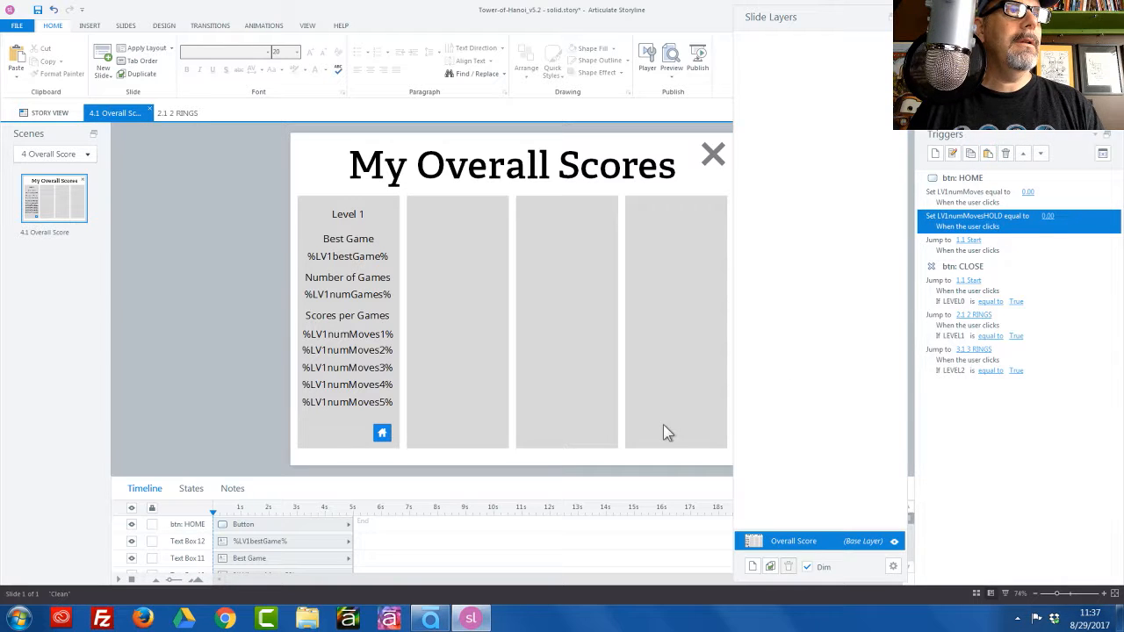
click(992, 352)
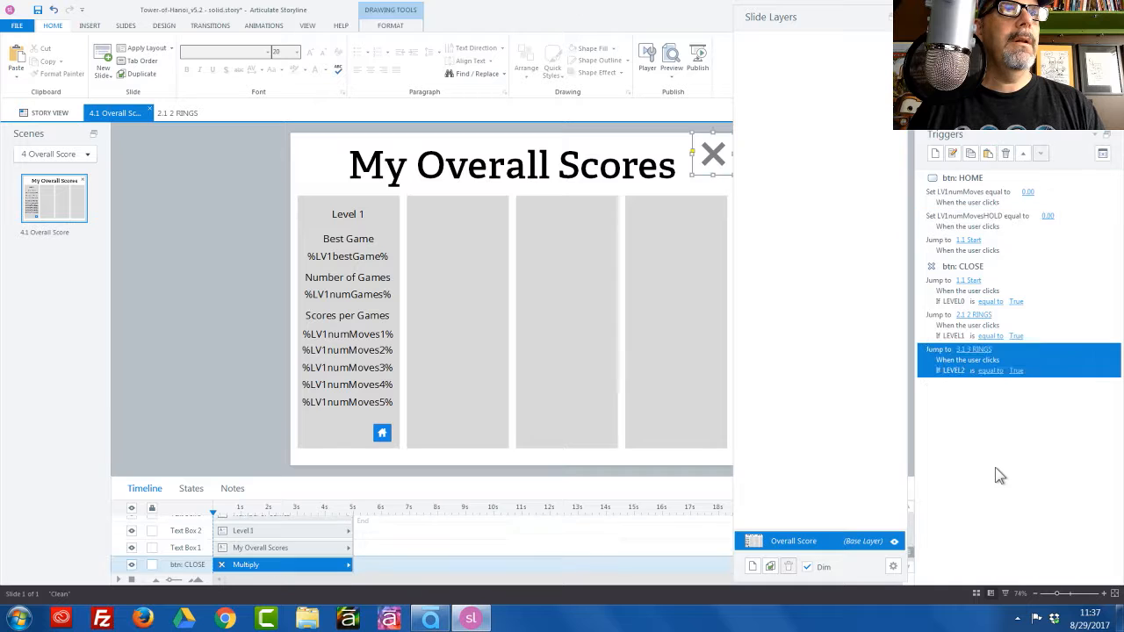
double_click(992, 351)
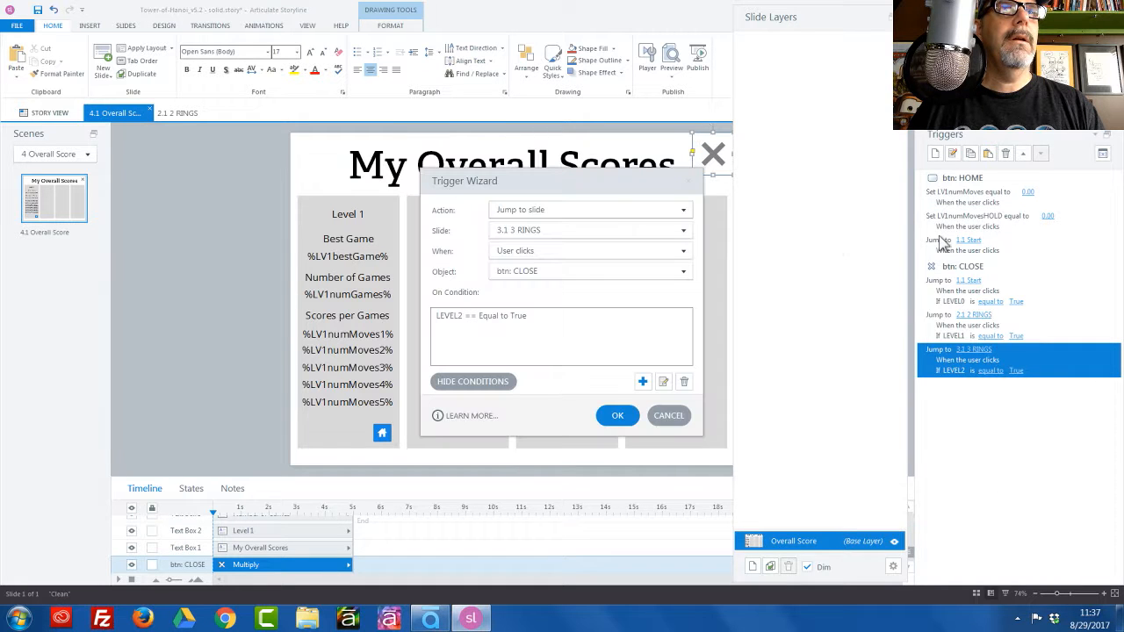
click(676, 421)
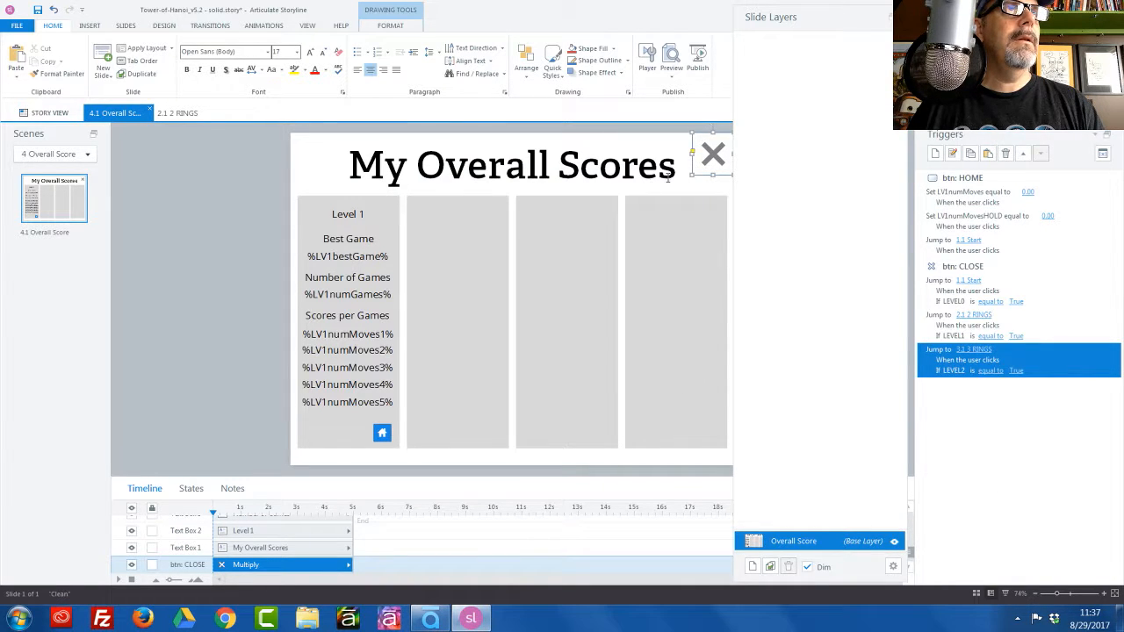
click(197, 210)
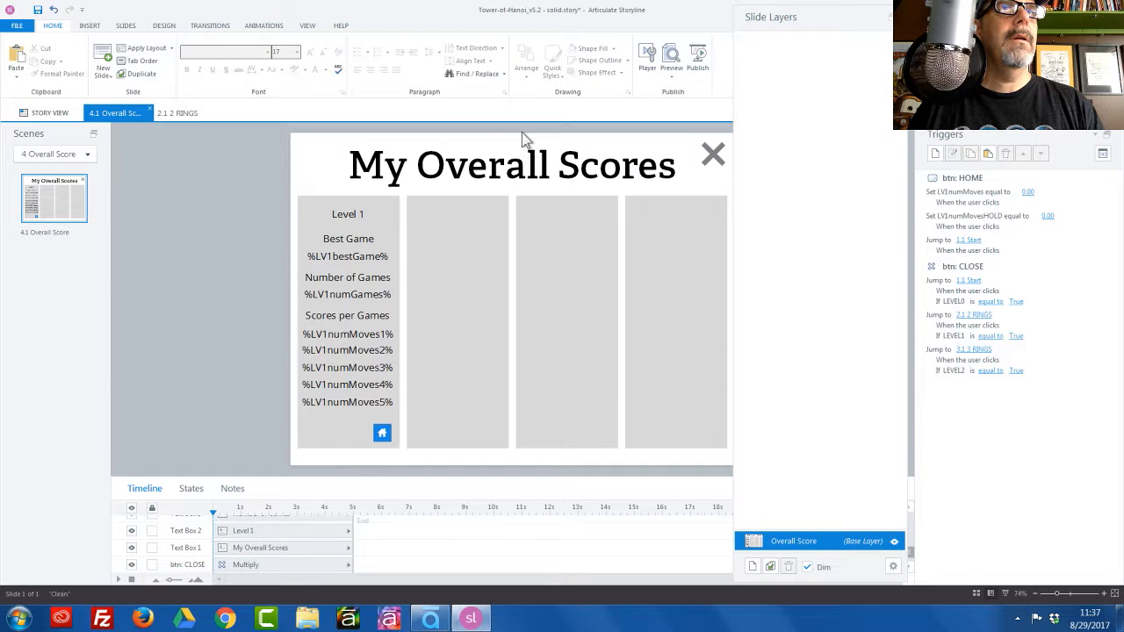
Step: Paste the LV1numMovesHOLD trigger onto btn: HOME, move the copy above the jump to 1.1 Start, and make it set Ring1 to 0
click(971, 201)
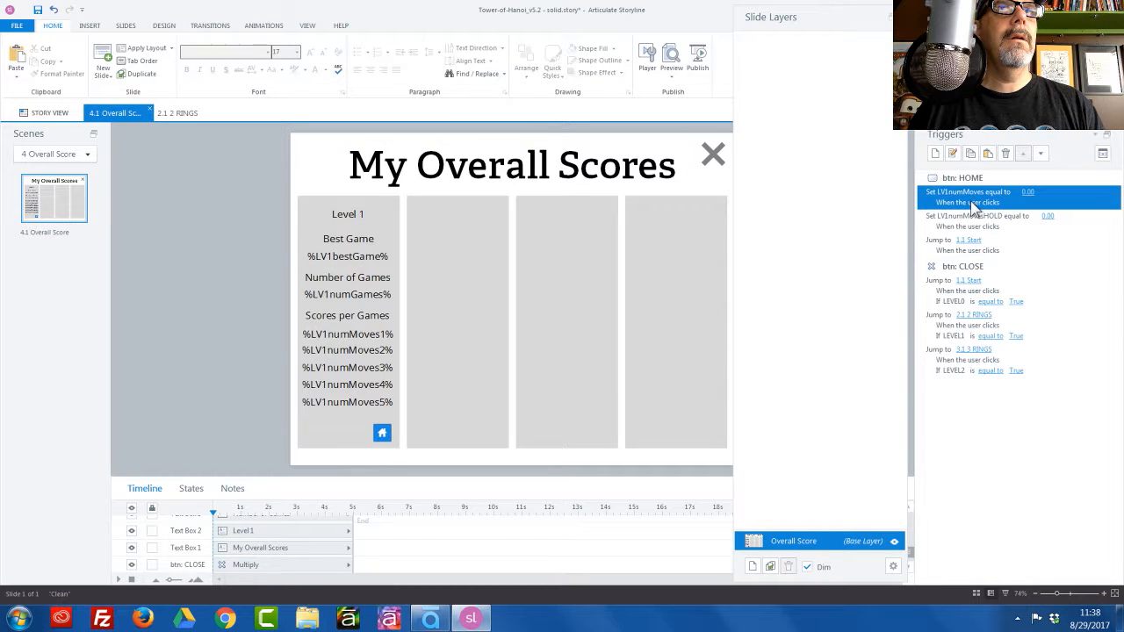
click(989, 158)
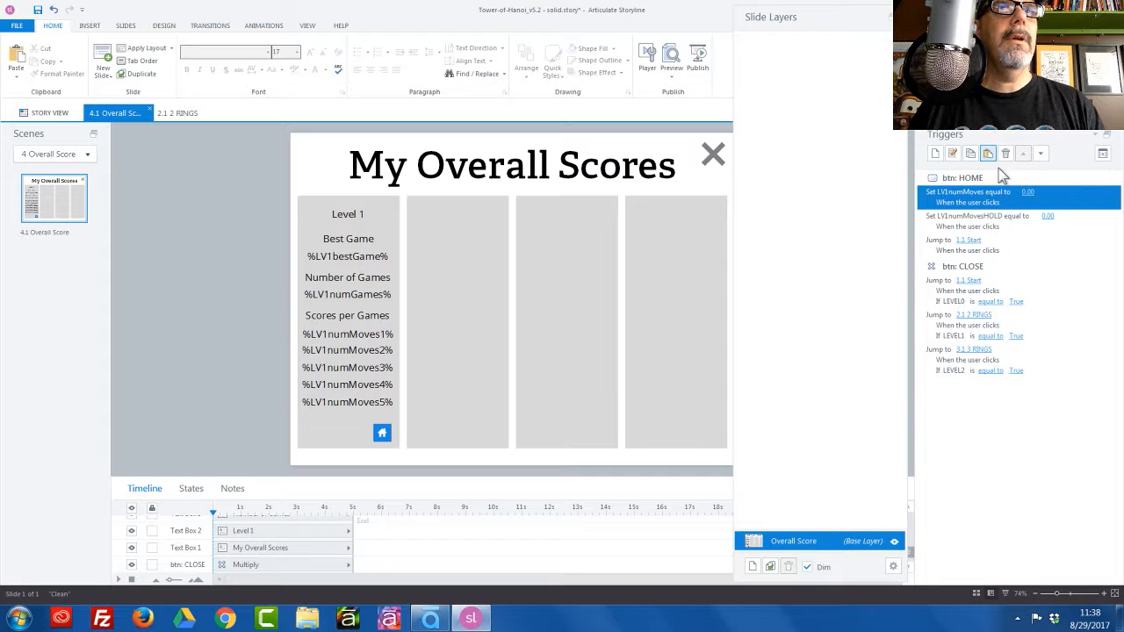
click(999, 224)
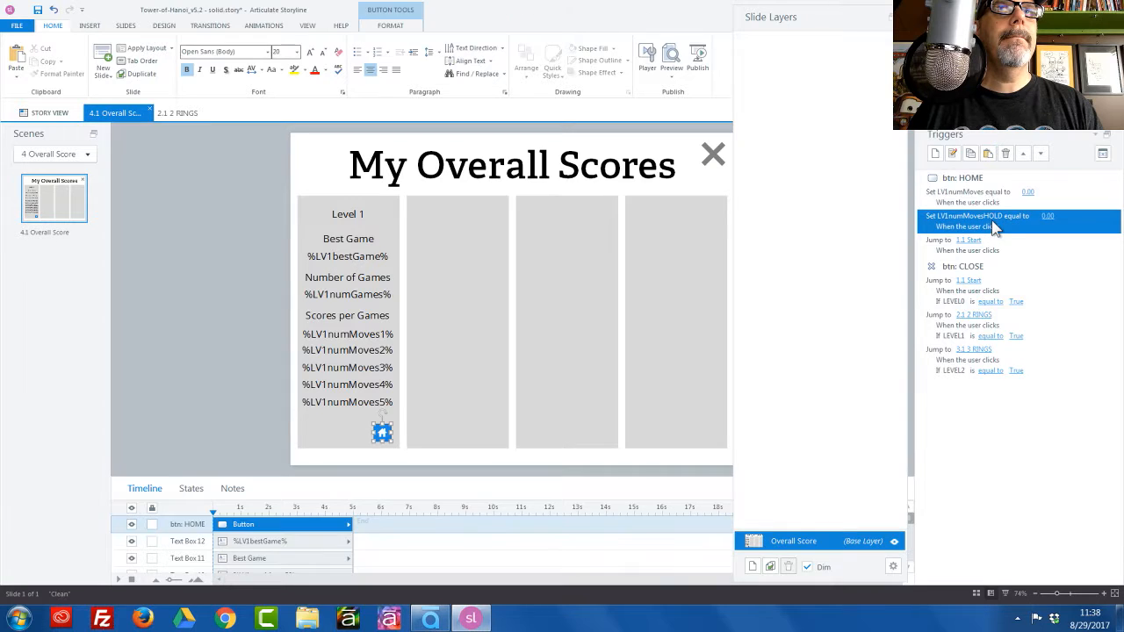
click(992, 156)
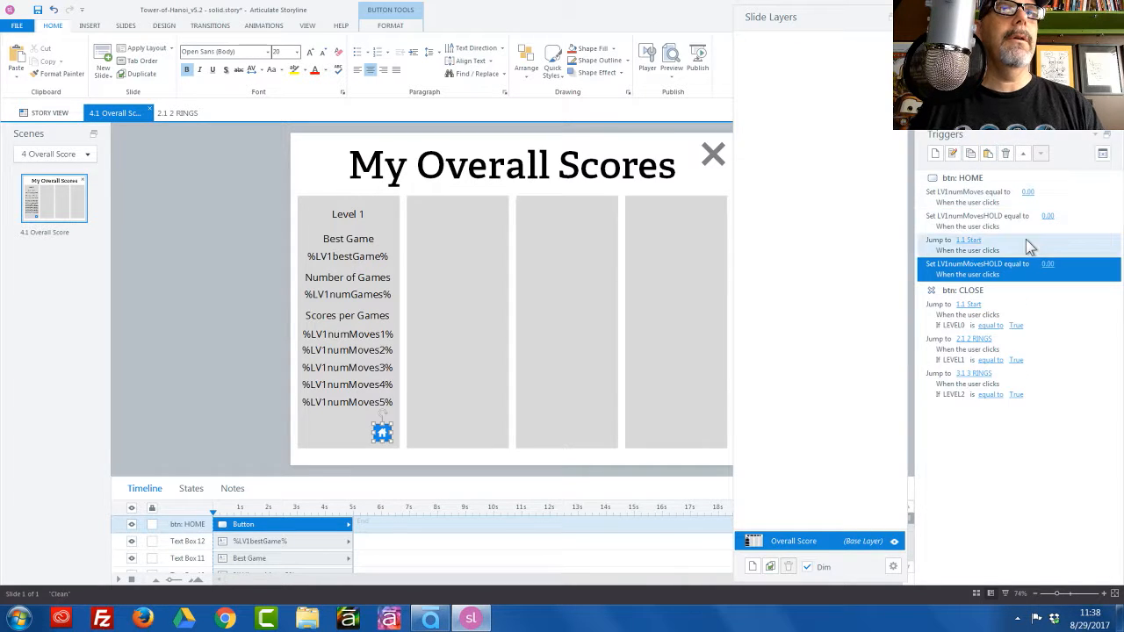
click(1023, 153)
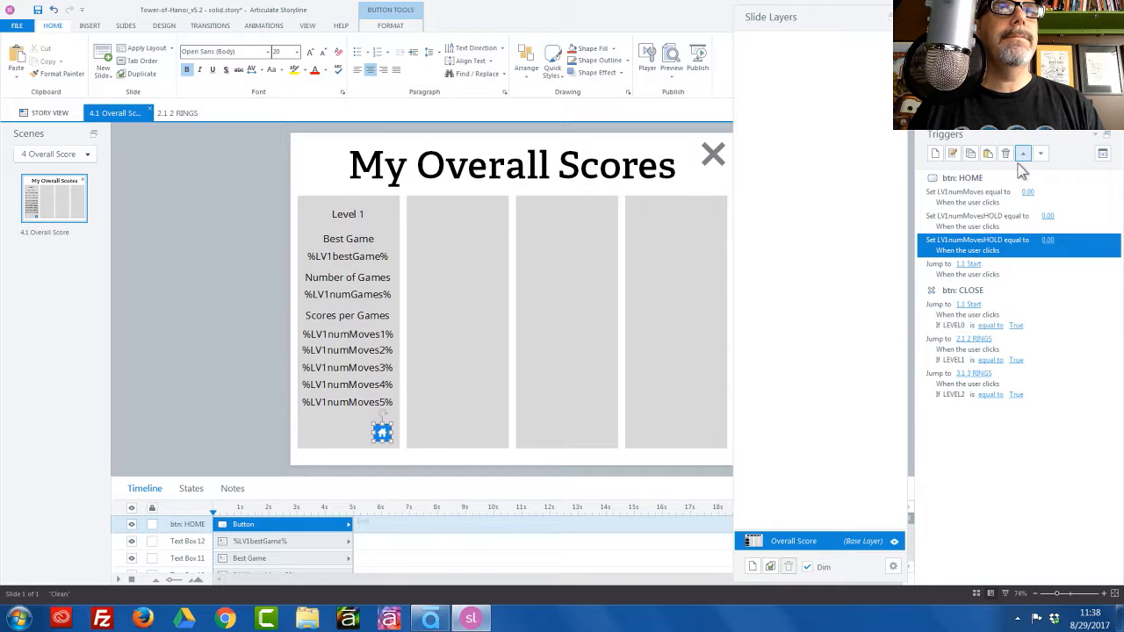
double_click(970, 252)
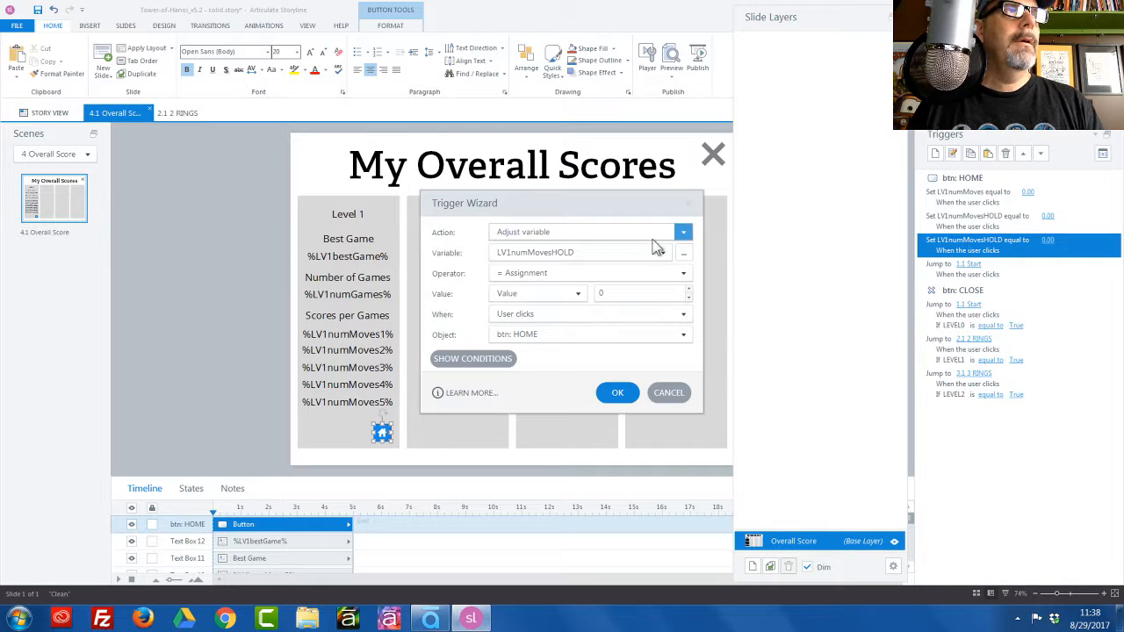
click(602, 254)
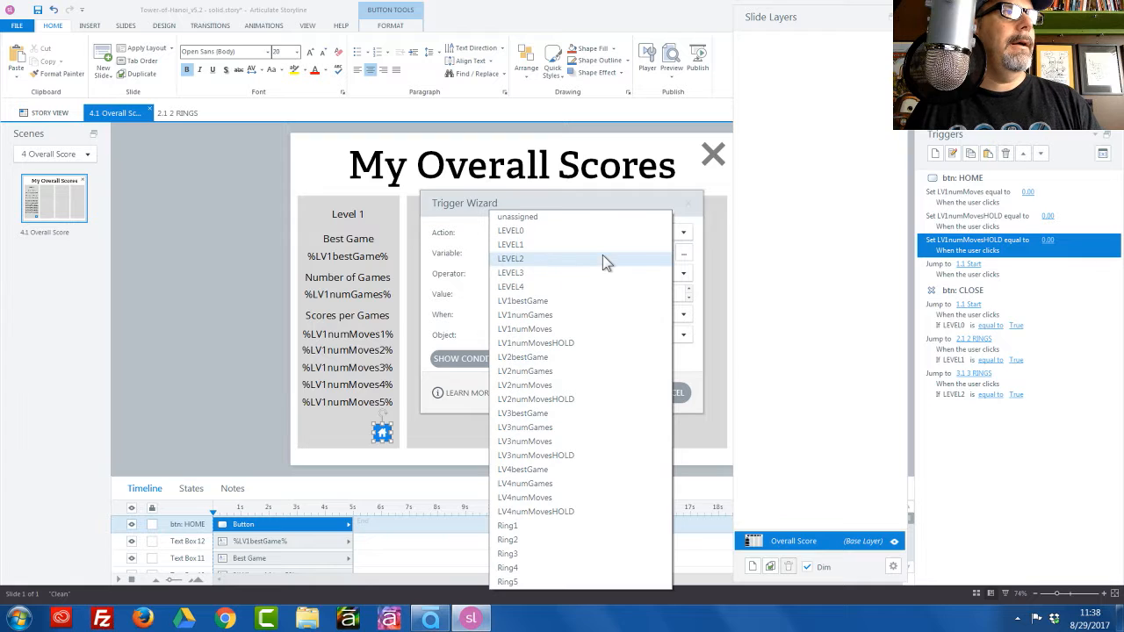
click(535, 525)
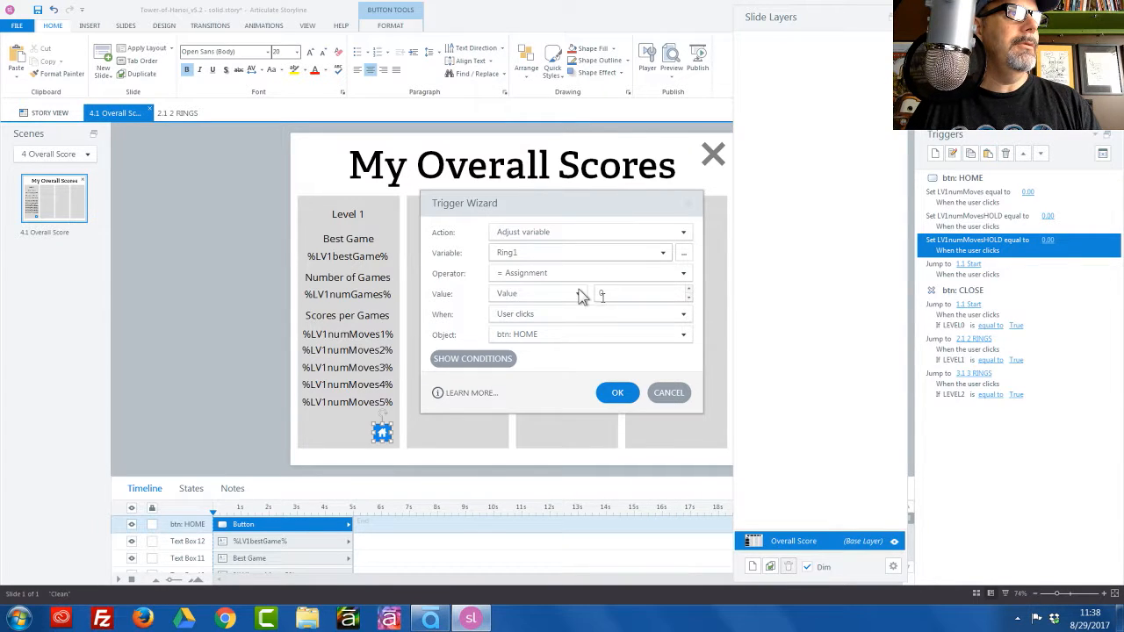
click(620, 394)
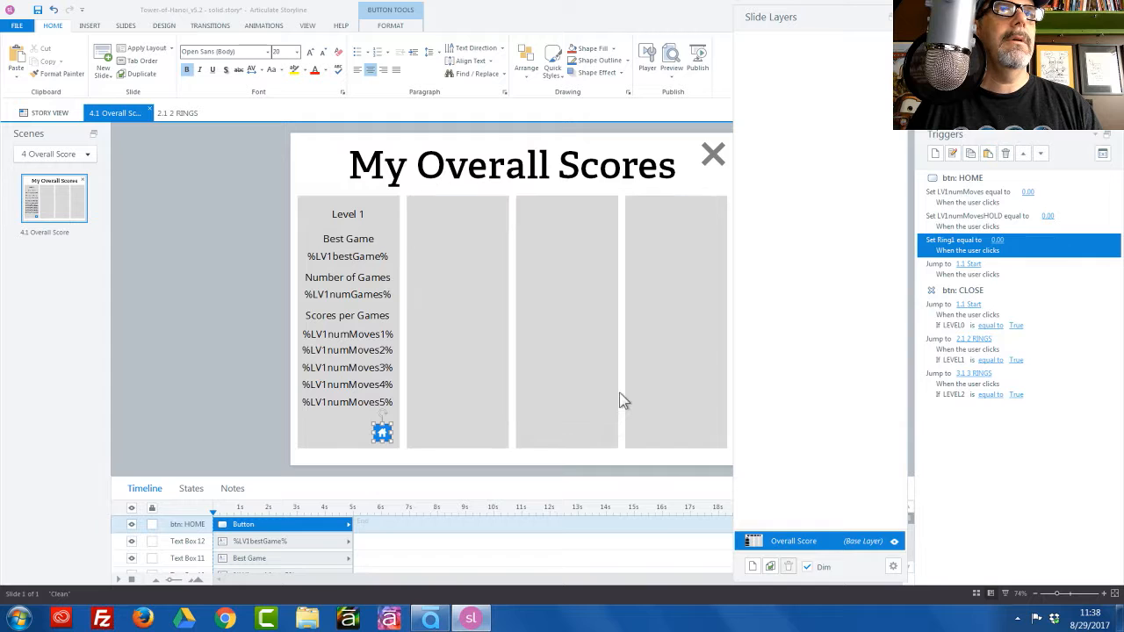
Step: Duplicate btn: HOME's Ring1 trigger, move the copy above the jump to 1.1 Start, and change its variable to Ring2
click(971, 158)
click(988, 156)
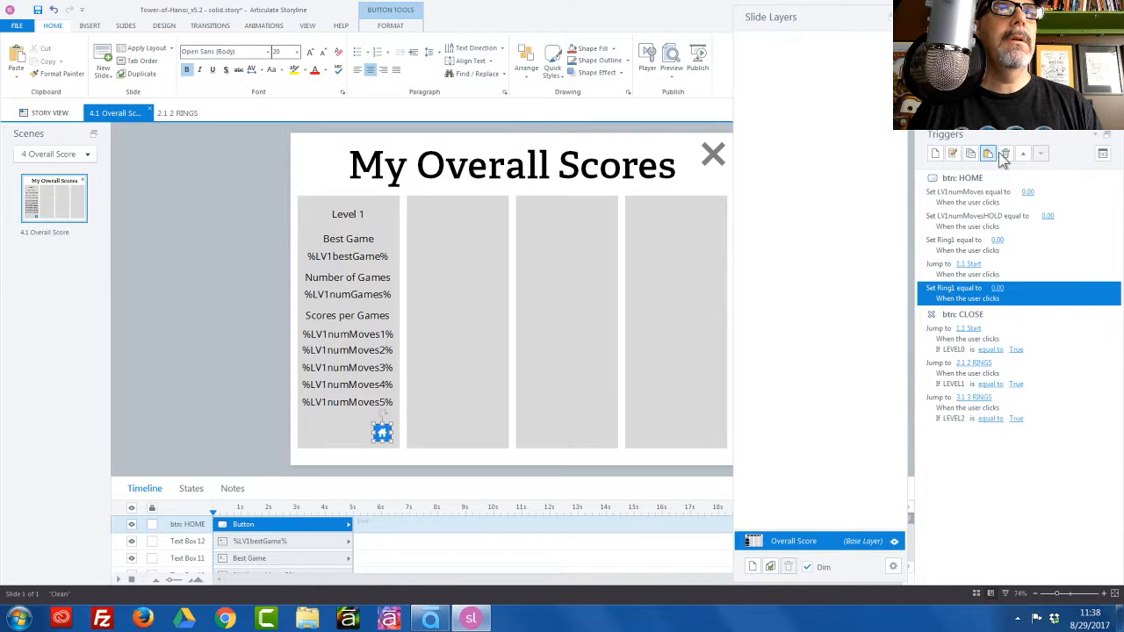
click(1022, 153)
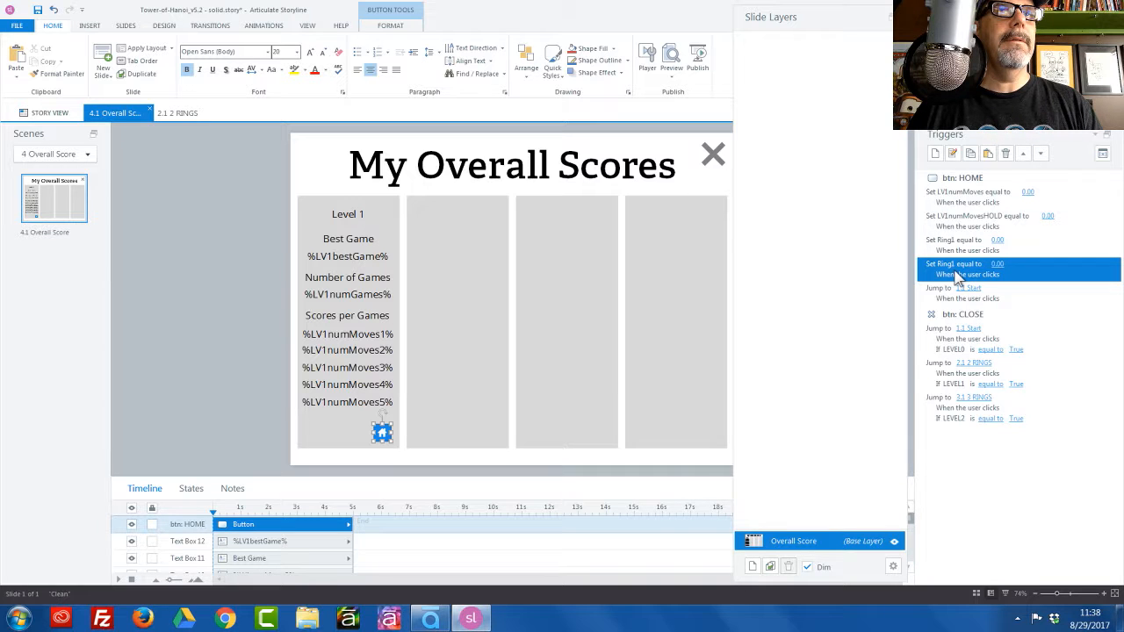
double_click(957, 277)
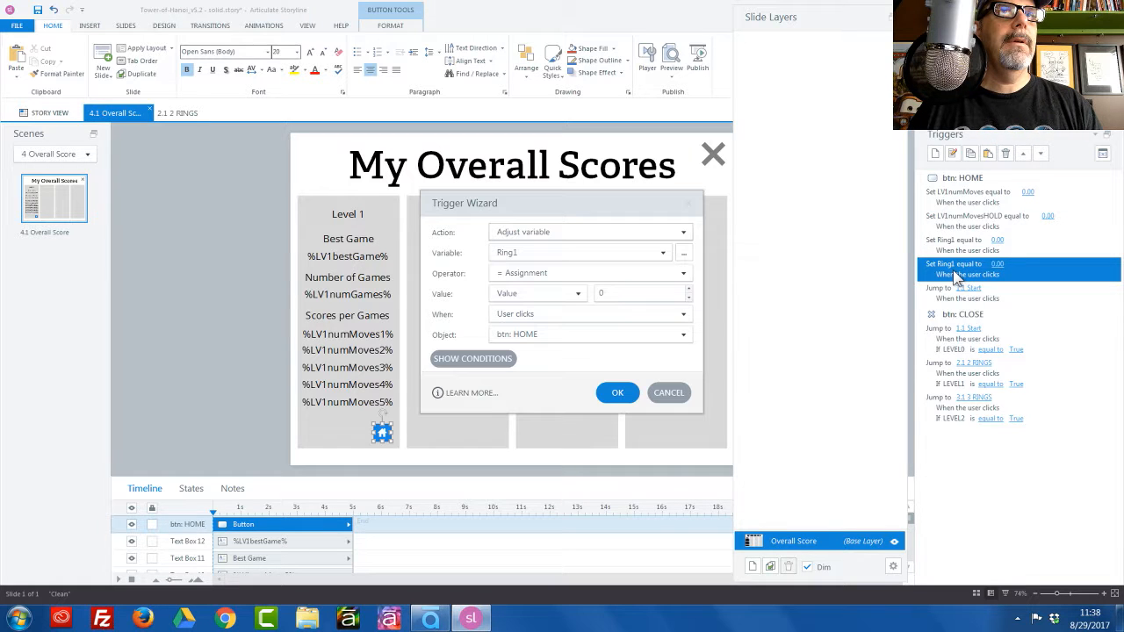
click(570, 256)
click(527, 539)
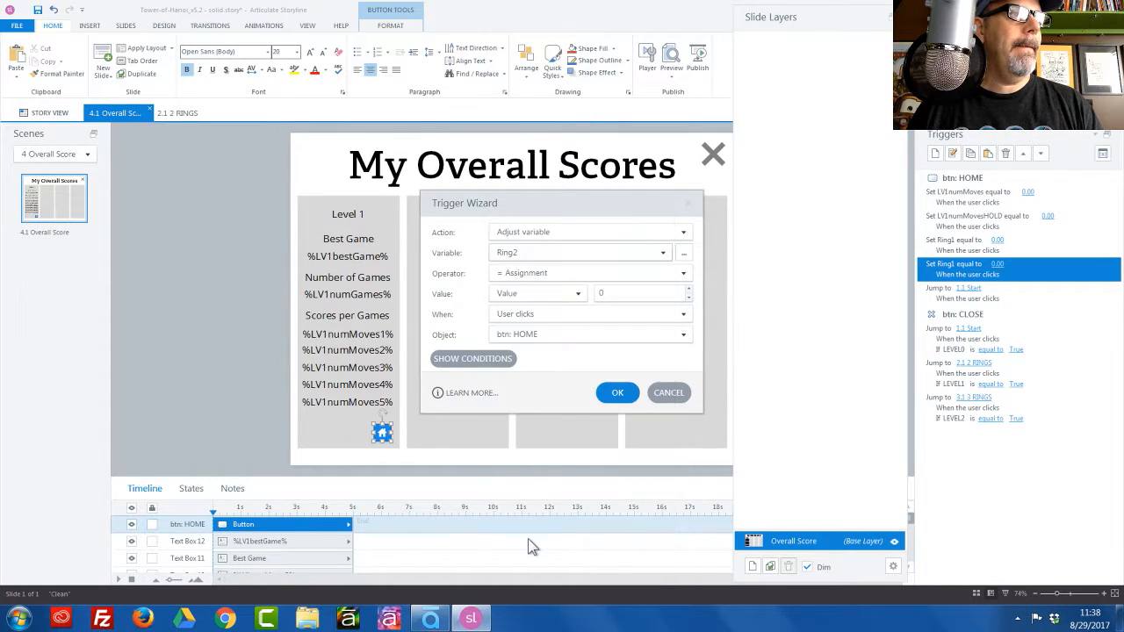
click(618, 393)
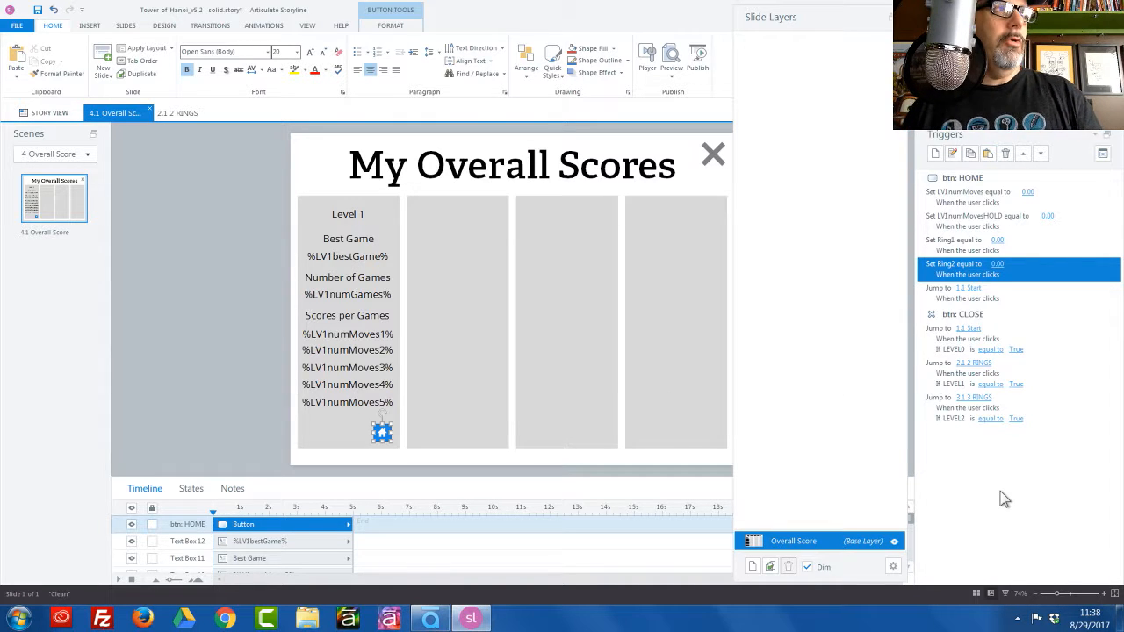
click(217, 397)
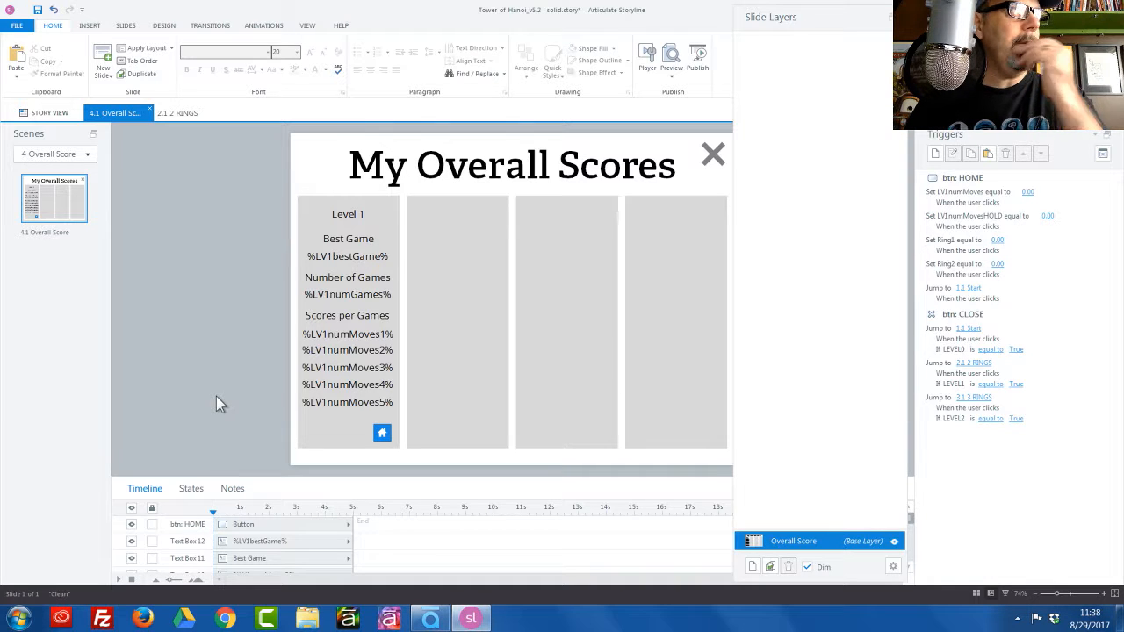
Step: Duplicate the home button and place a widened copy beside the original, under the Level 1 scores
click(380, 433)
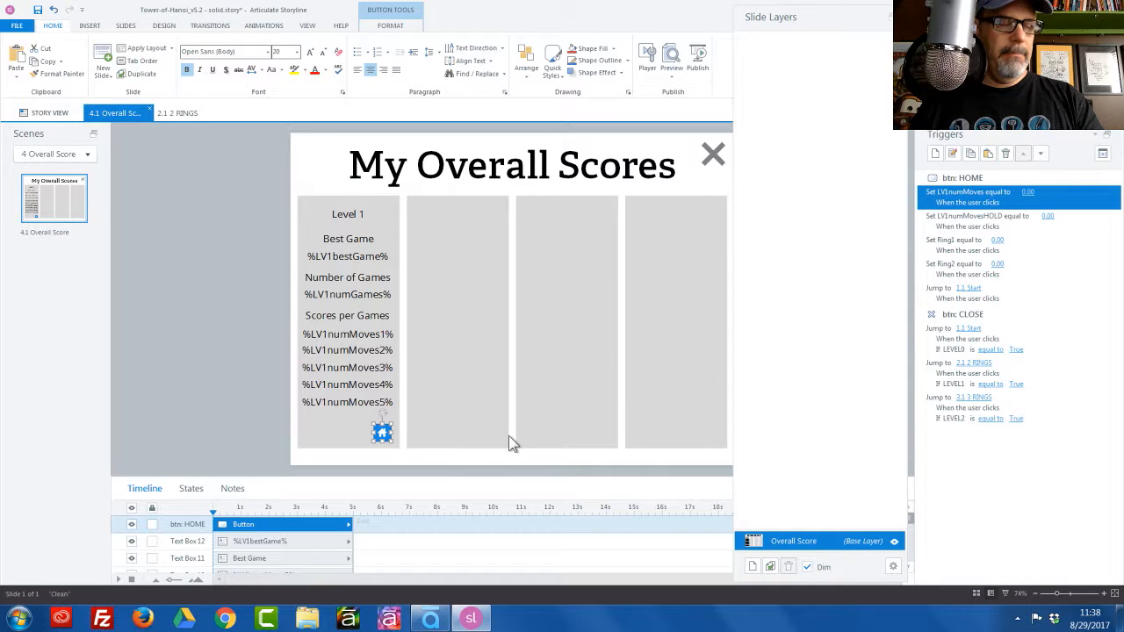
key(ctrl+d)
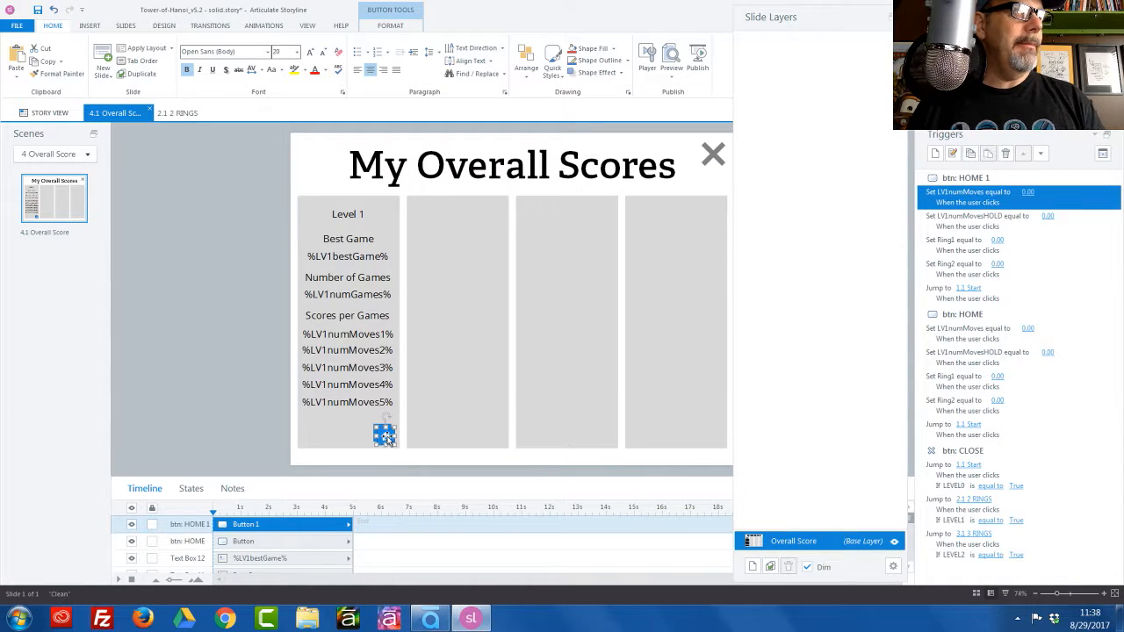
drag(386, 441, 304, 435)
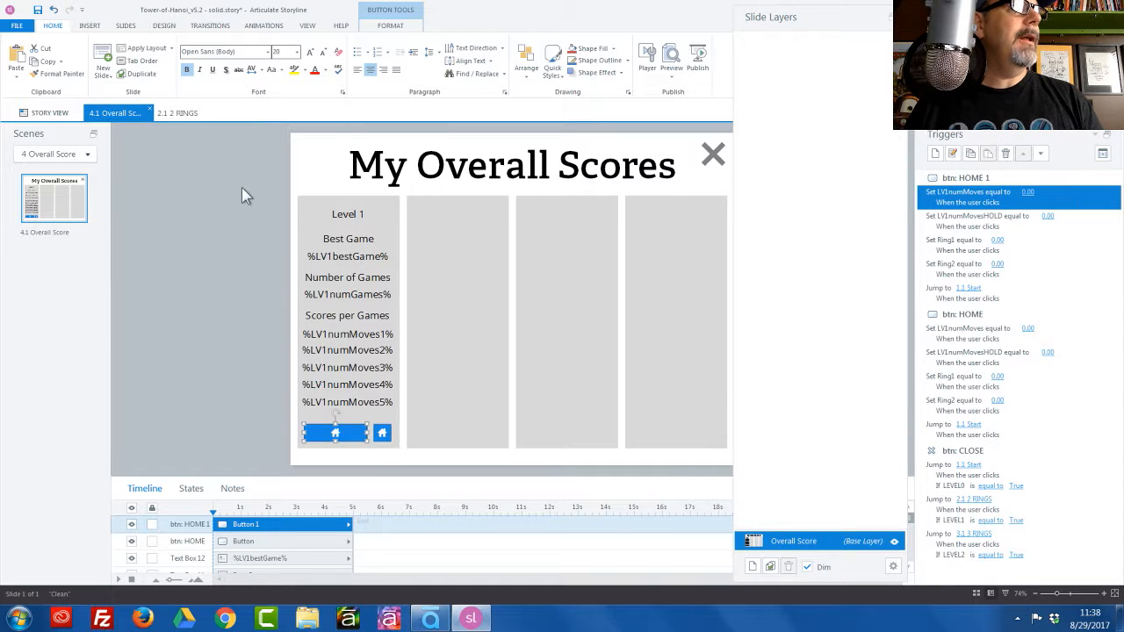
Step: Remove the house icon from the widened button and label it PLAY AGAIN
click(397, 27)
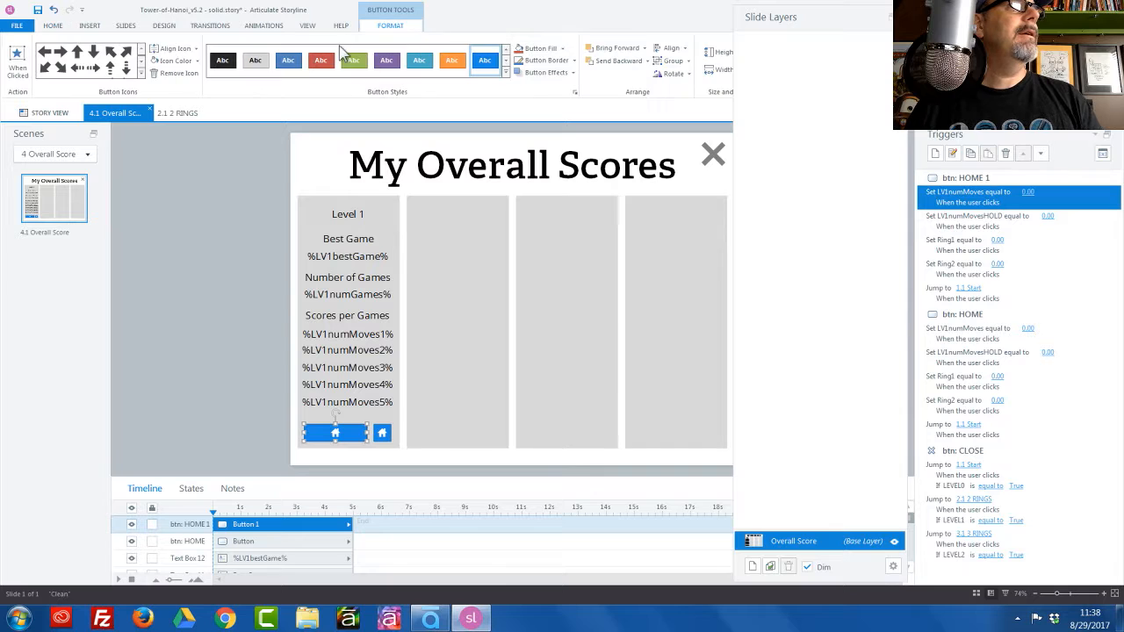
click(184, 74)
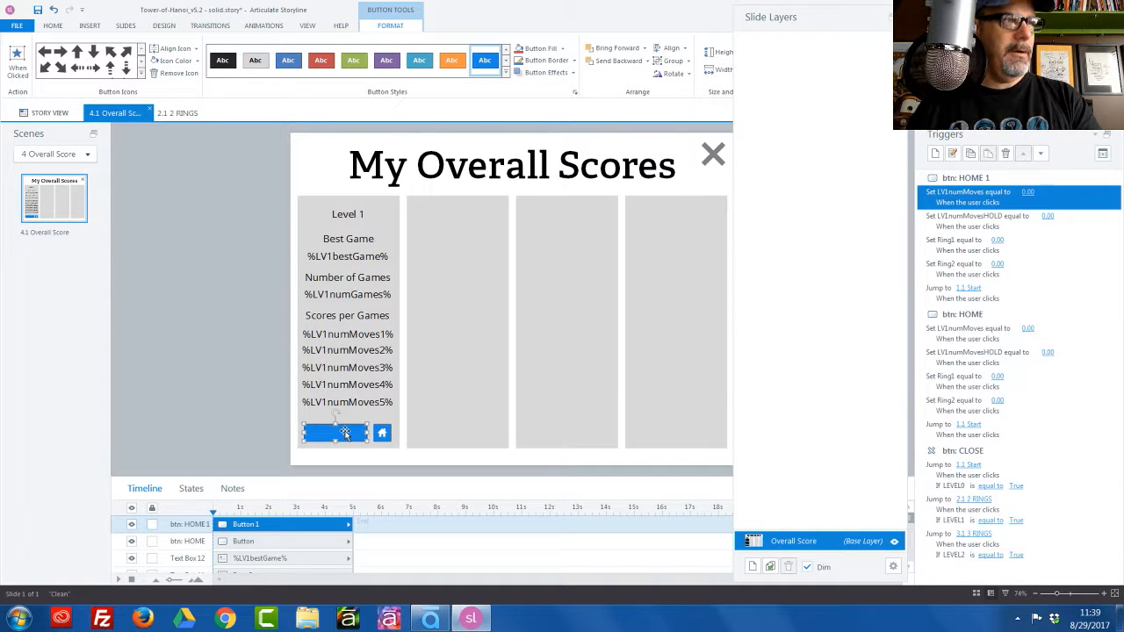
text(PL)
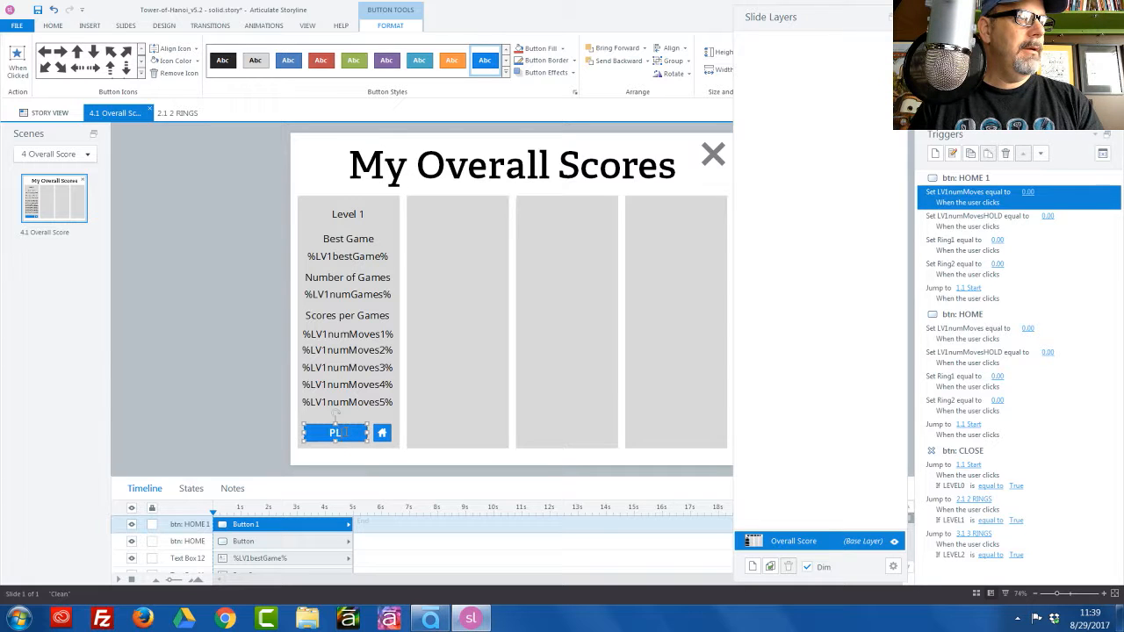
text(AY AGAIN)
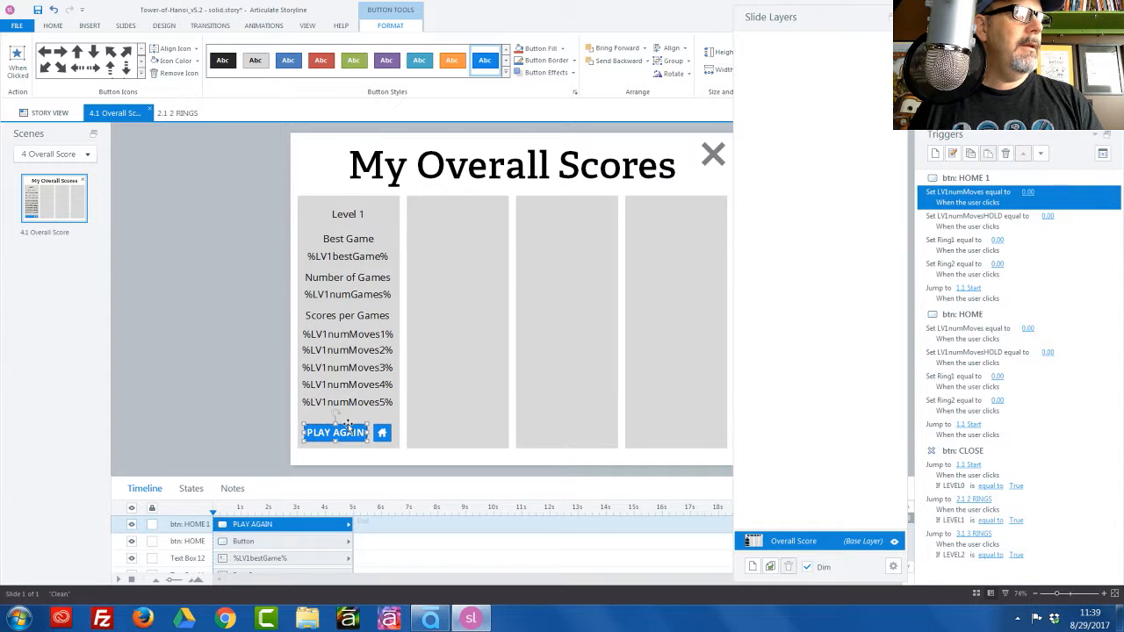
Step: Reduce the PLAY AGAIN button's text size to 14 so the label fits inside the button
click(53, 25)
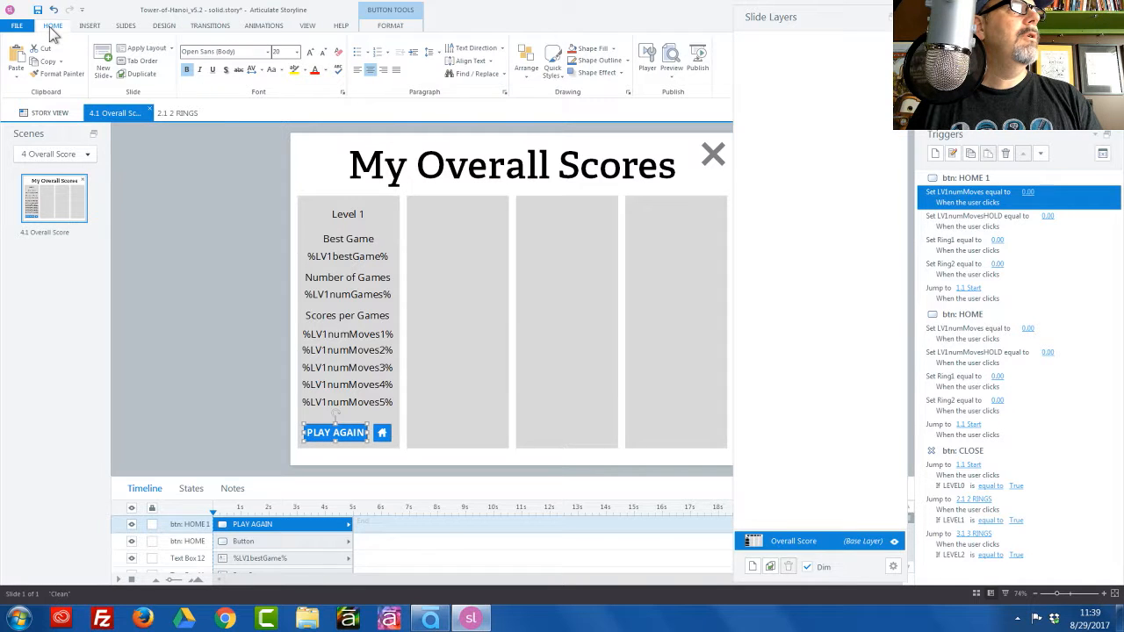
click(322, 55)
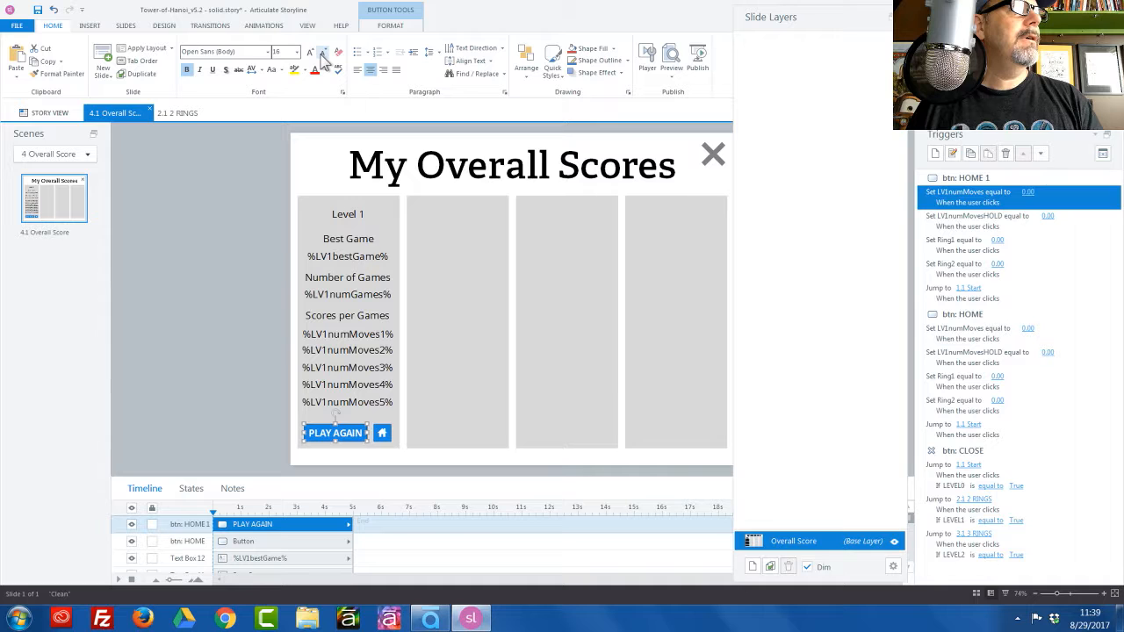
click(221, 283)
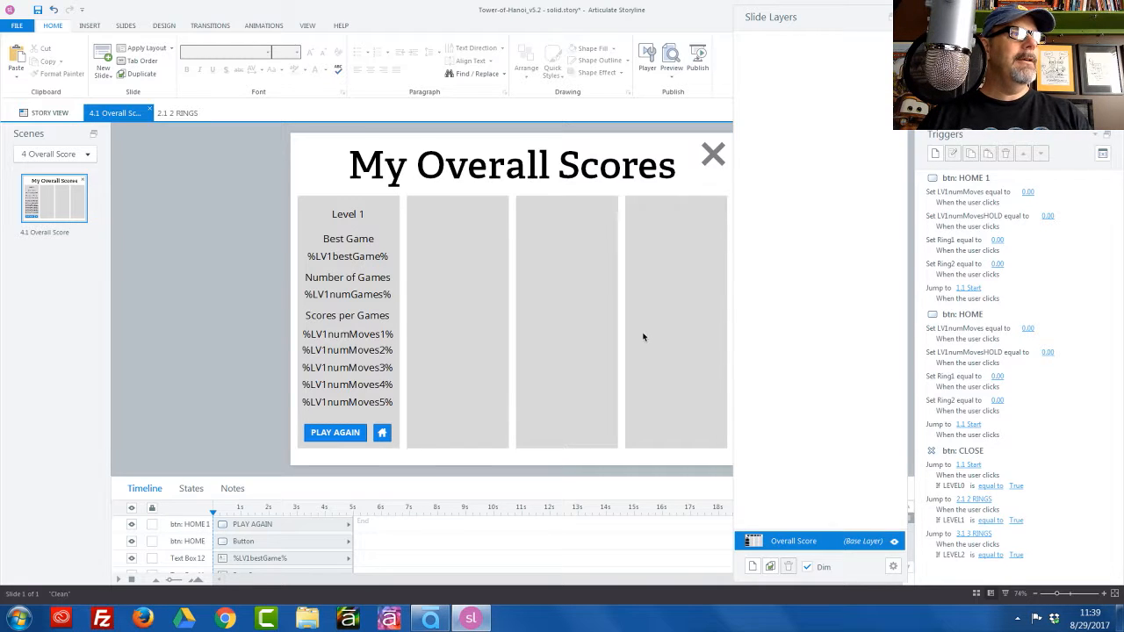
Step: Rename the PLAY AGAIN button's timeline object as btn: PLAY AGAIN
click(335, 434)
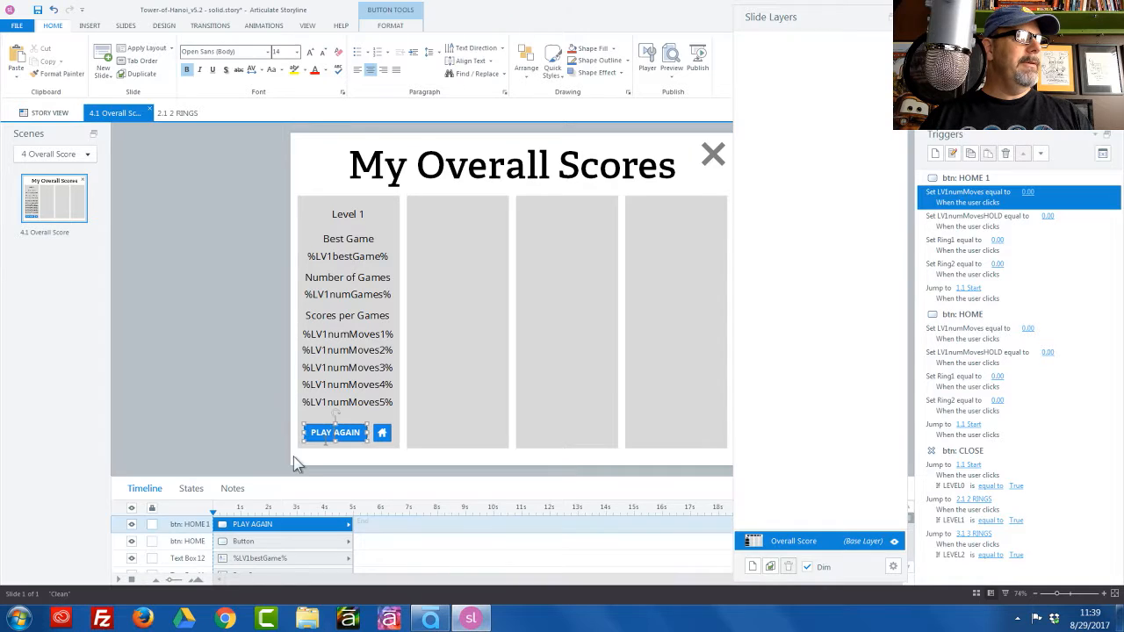
double_click(195, 525)
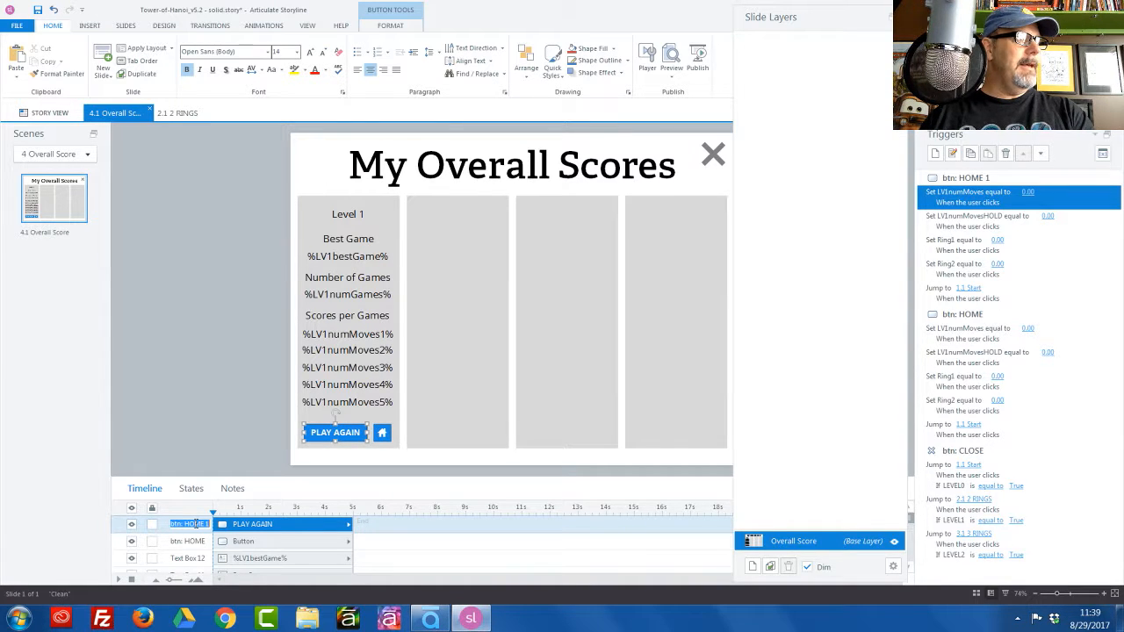
click(195, 524)
key(BackSpace)
key(BackSpace)
key(BackSpace)
key(BackSpace)
key(BackSpace)
key(BackSpace)
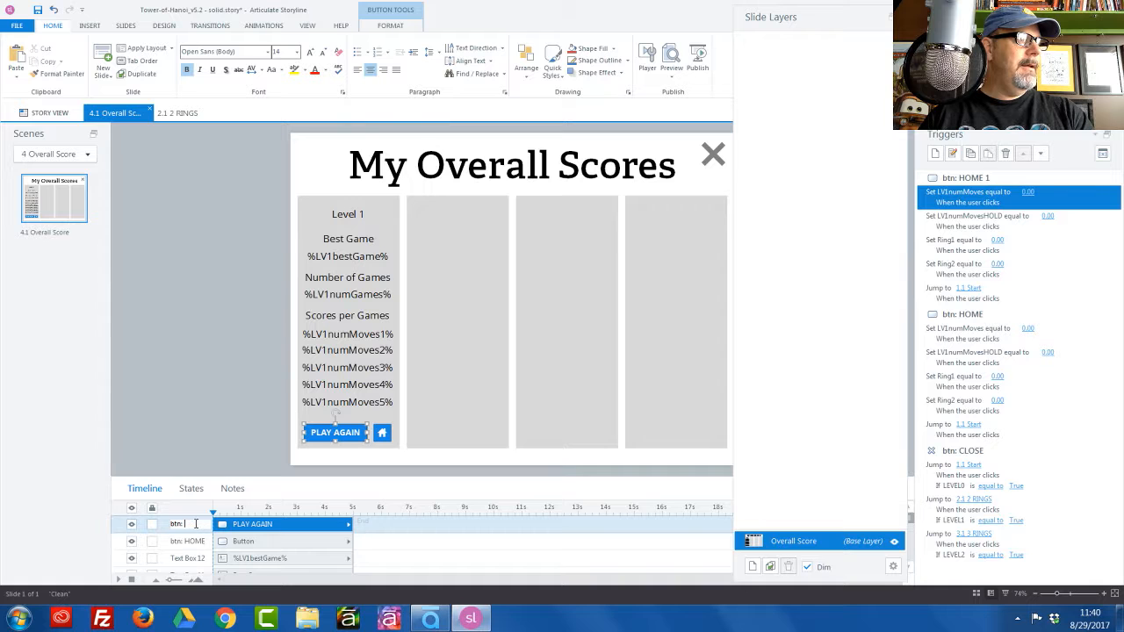
text(PLAY AGAIN)
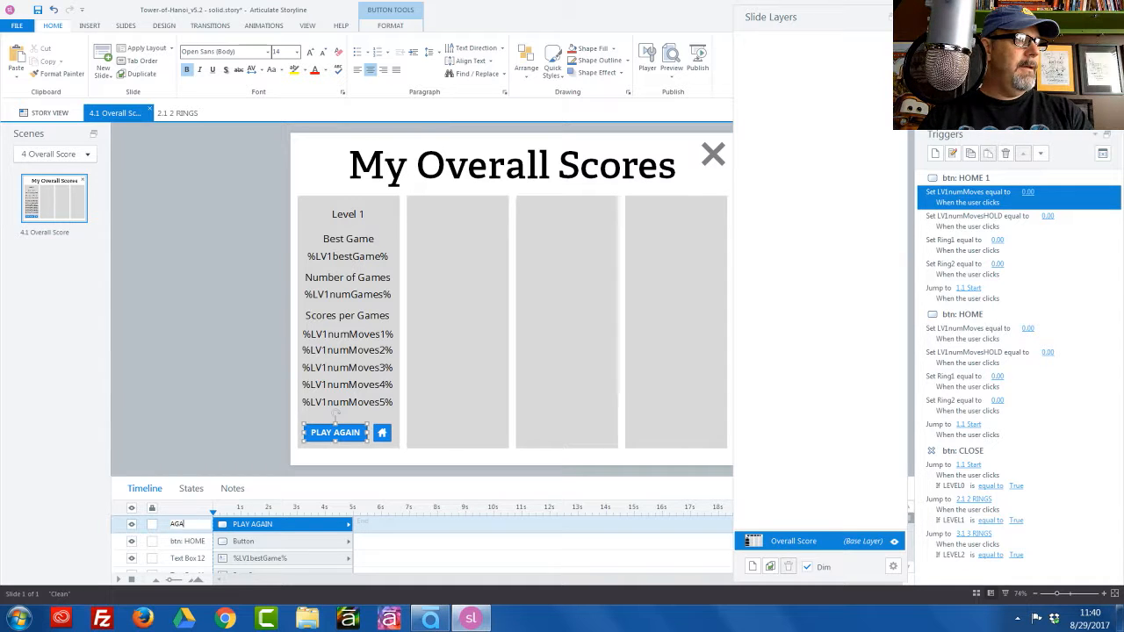
key(Return)
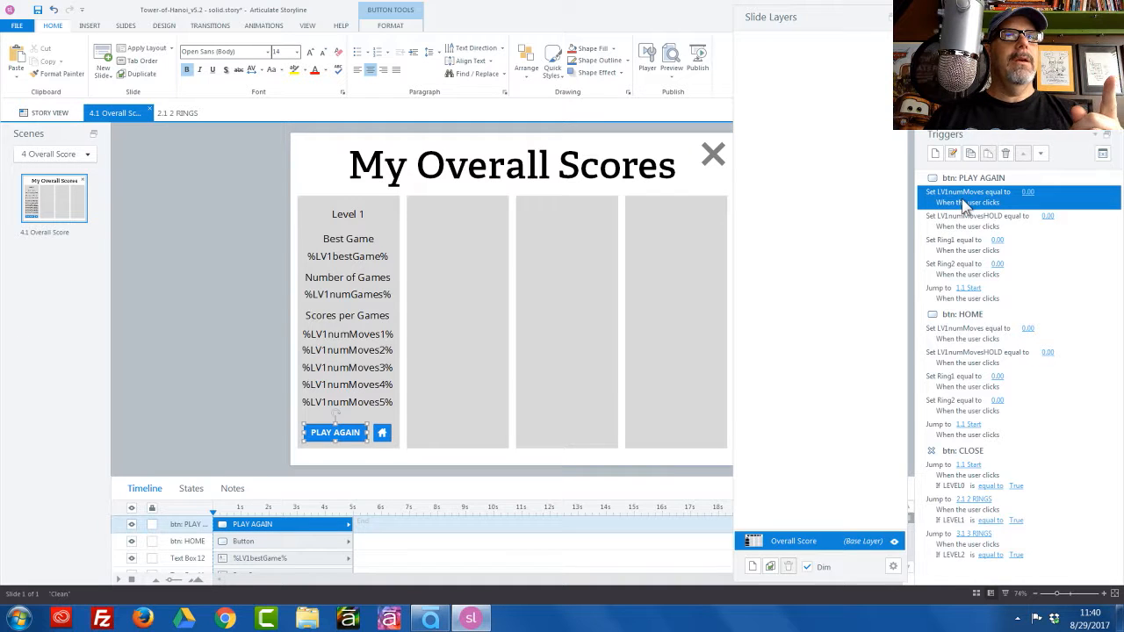
Step: Examine the PLAY AGAIN and CLOSE triggers on the Overall Score slide and the revisit setting of slide 2.1 2 RINGS
click(949, 302)
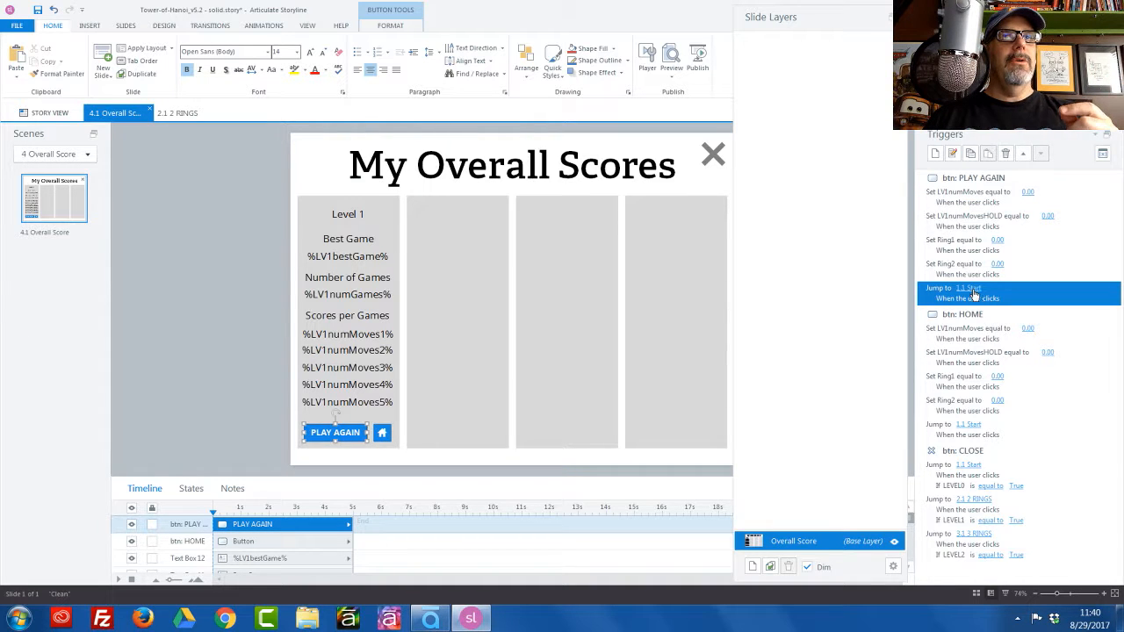
click(712, 155)
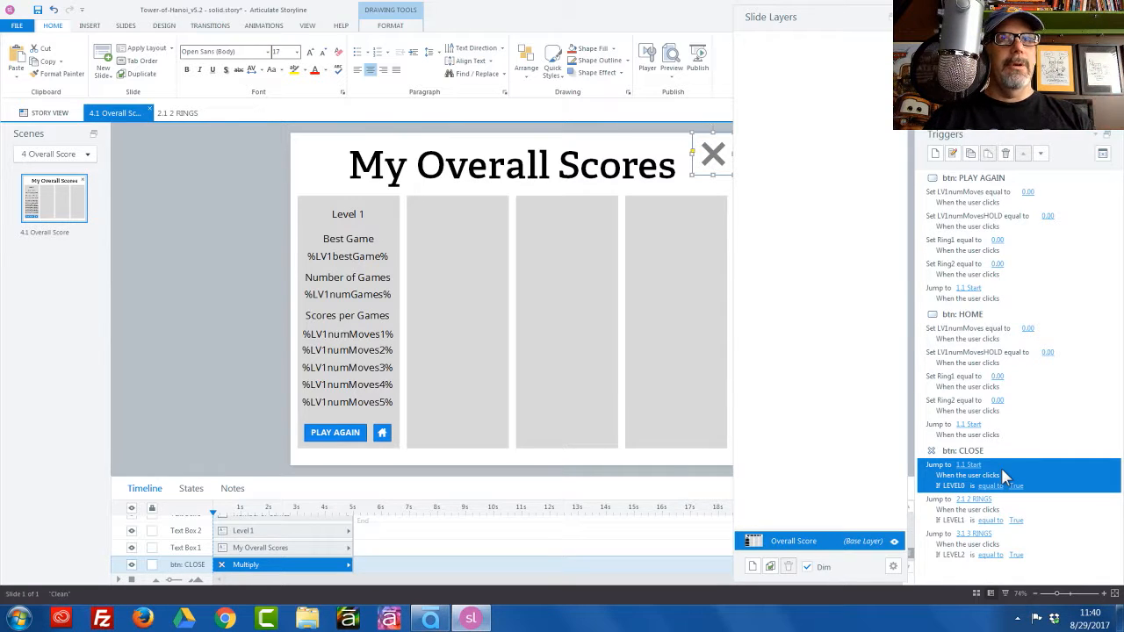
click(969, 200)
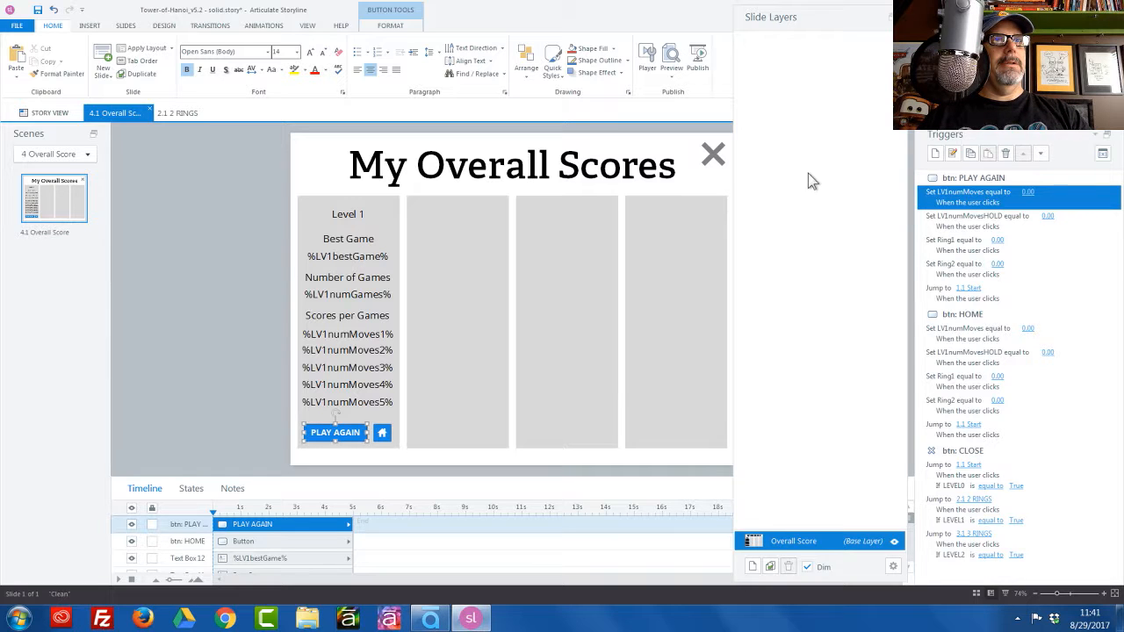
click(186, 116)
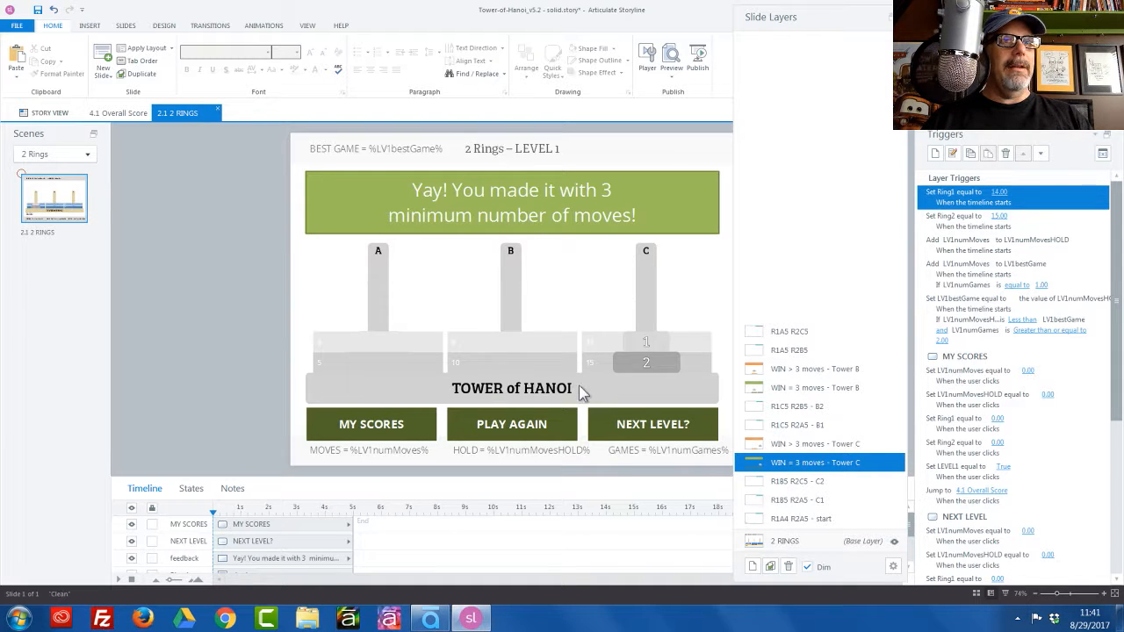
click(787, 540)
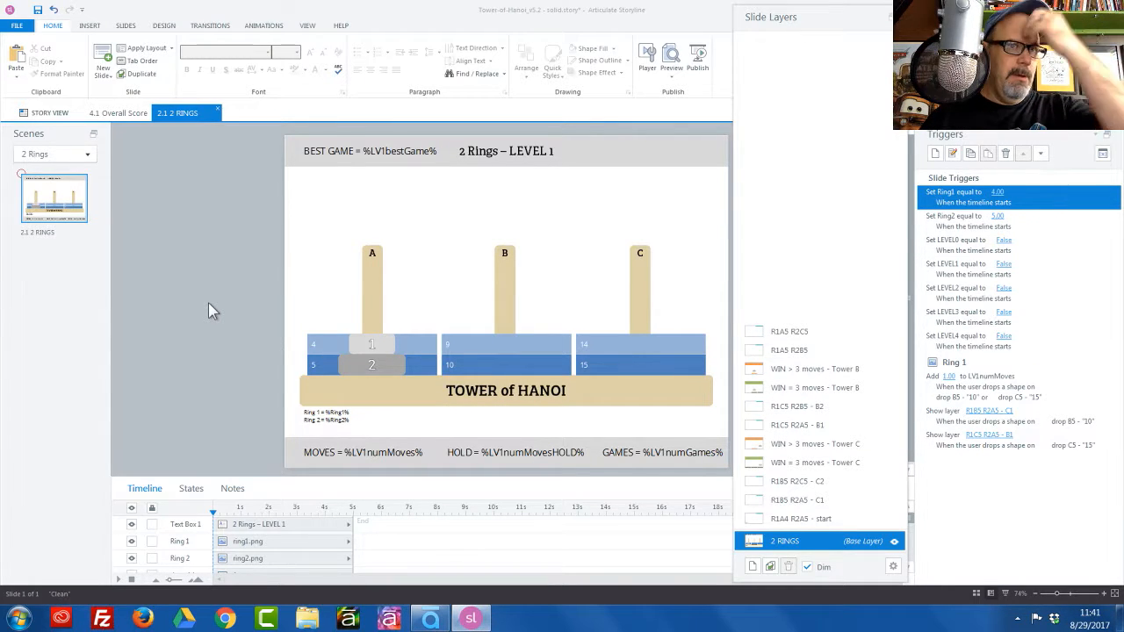
click(893, 569)
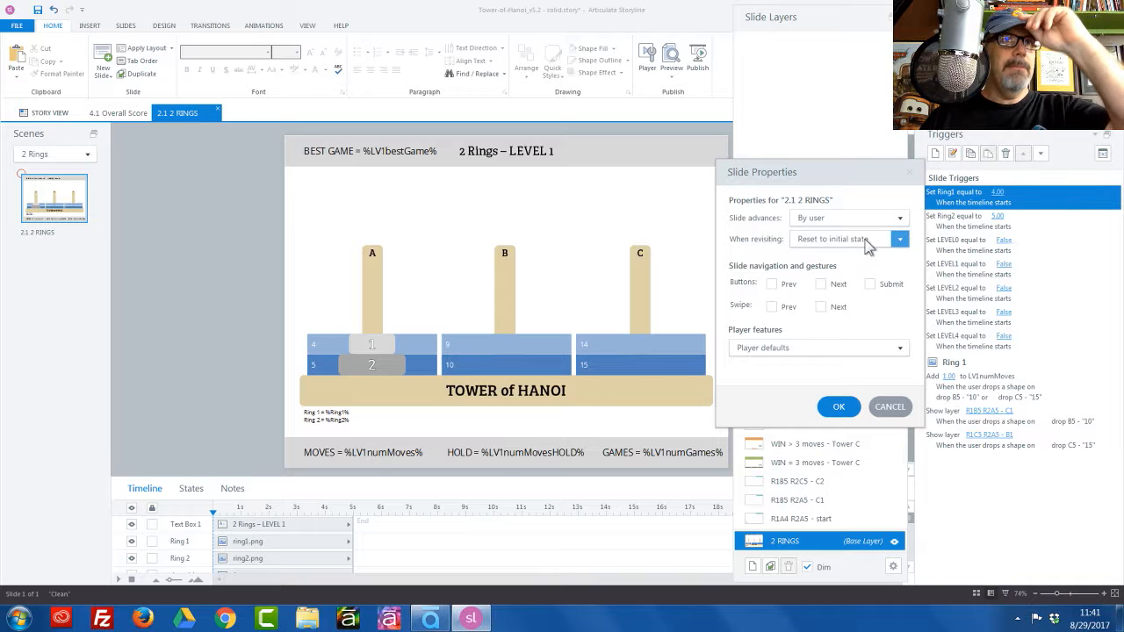
click(889, 408)
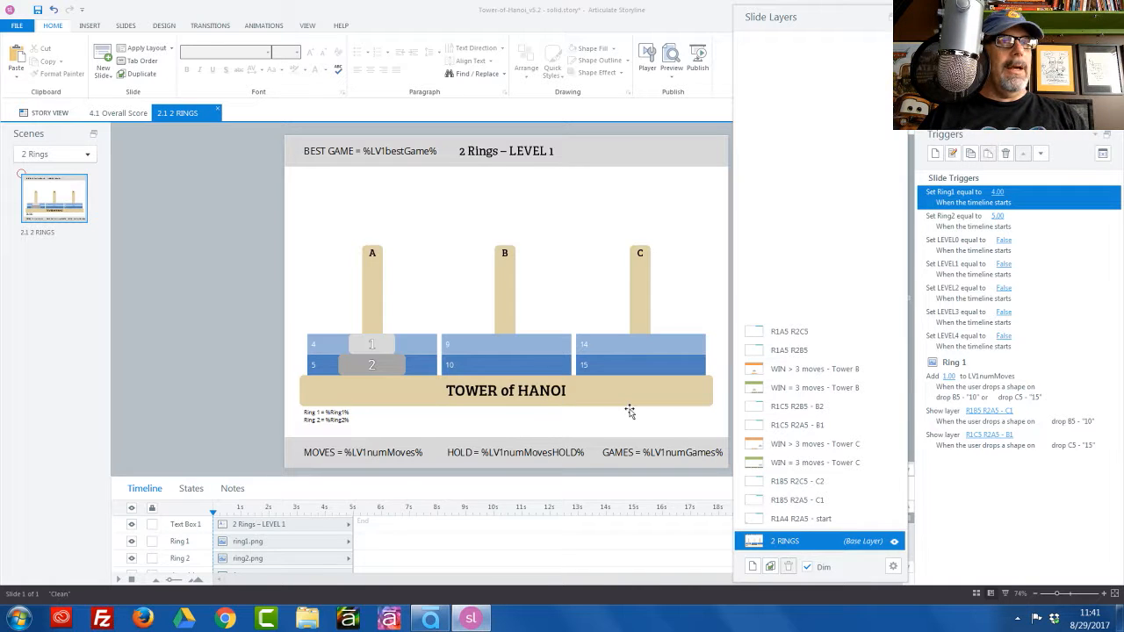
Step: Compare the buttons and triggers on the 2 RINGS slide's WIN layers for Tower B and Tower C
click(808, 464)
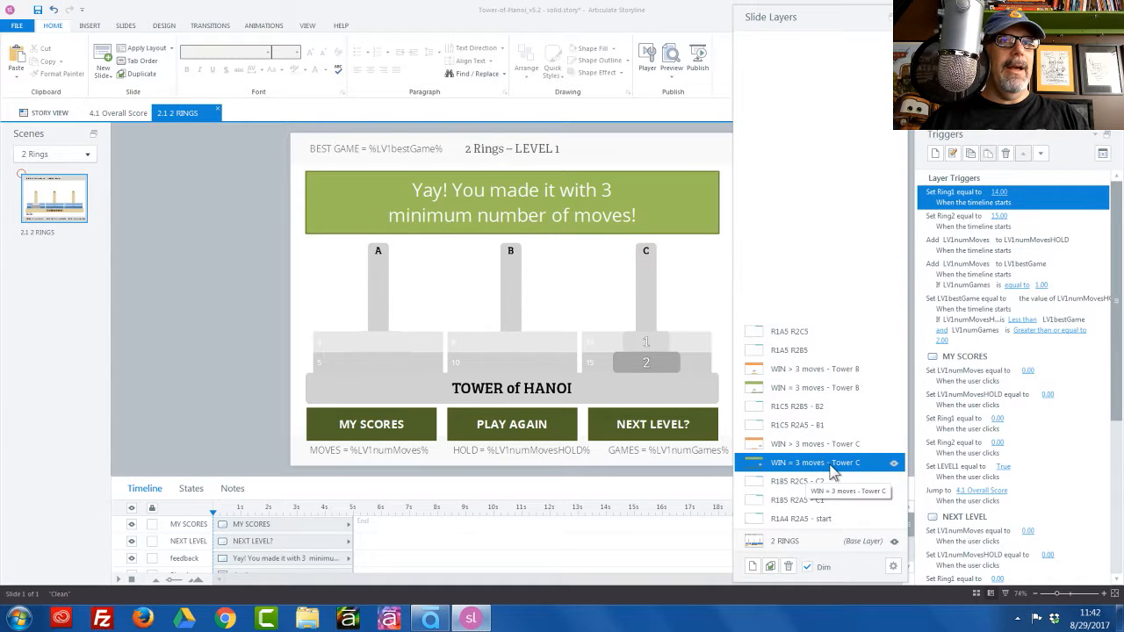
click(837, 388)
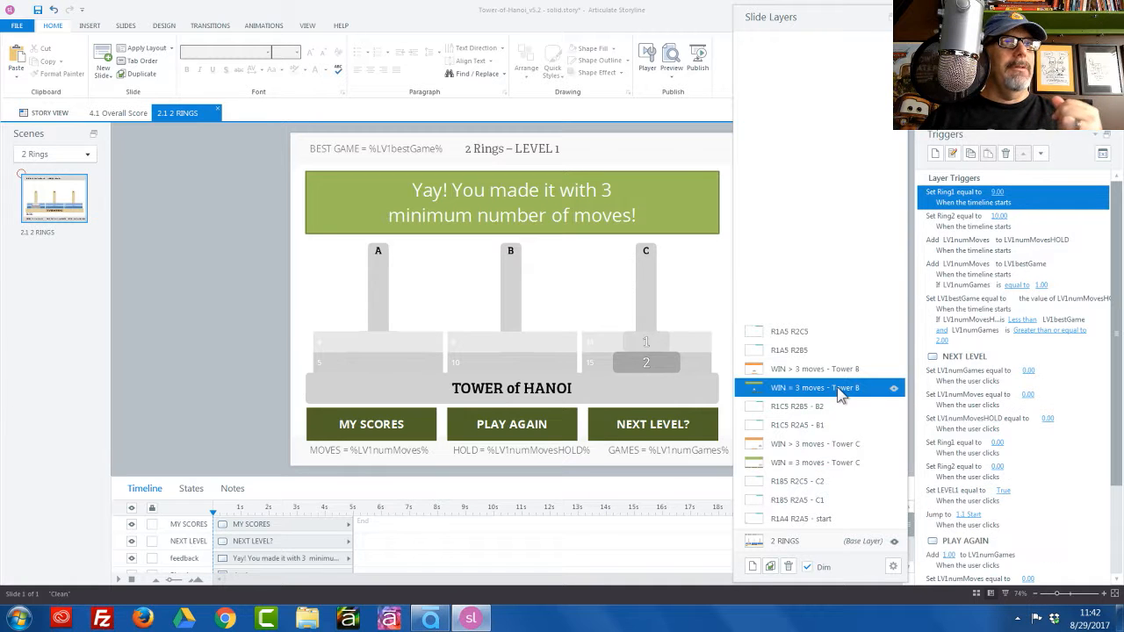
click(835, 466)
click(826, 445)
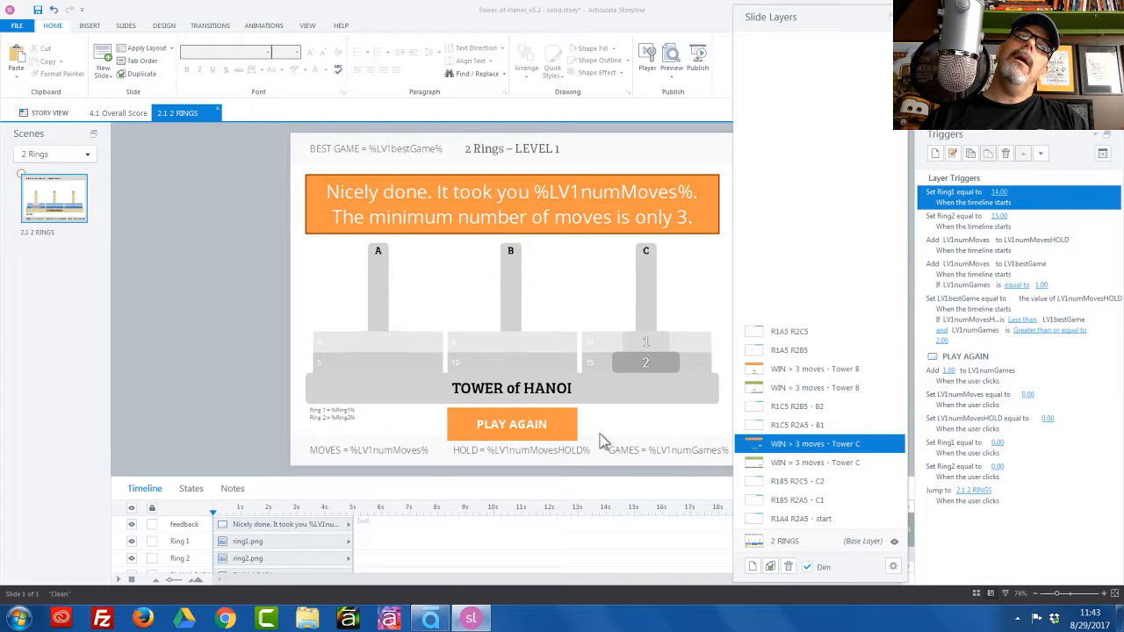
click(820, 466)
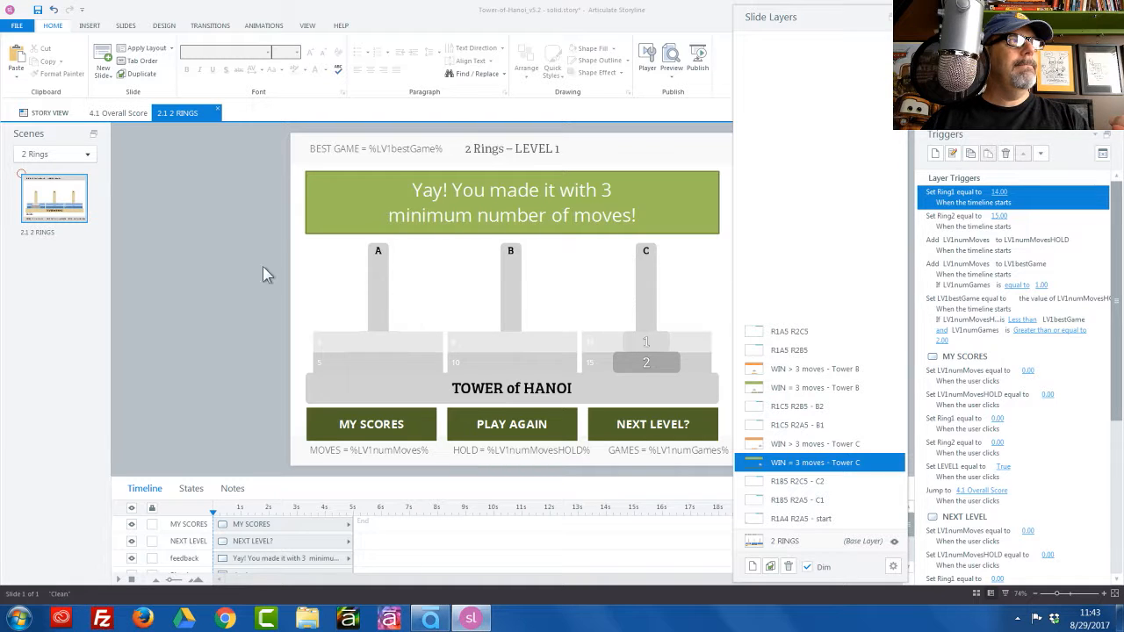
Step: Delete the PLAY AGAIN button from the 4.1 Overall Score slide
click(130, 115)
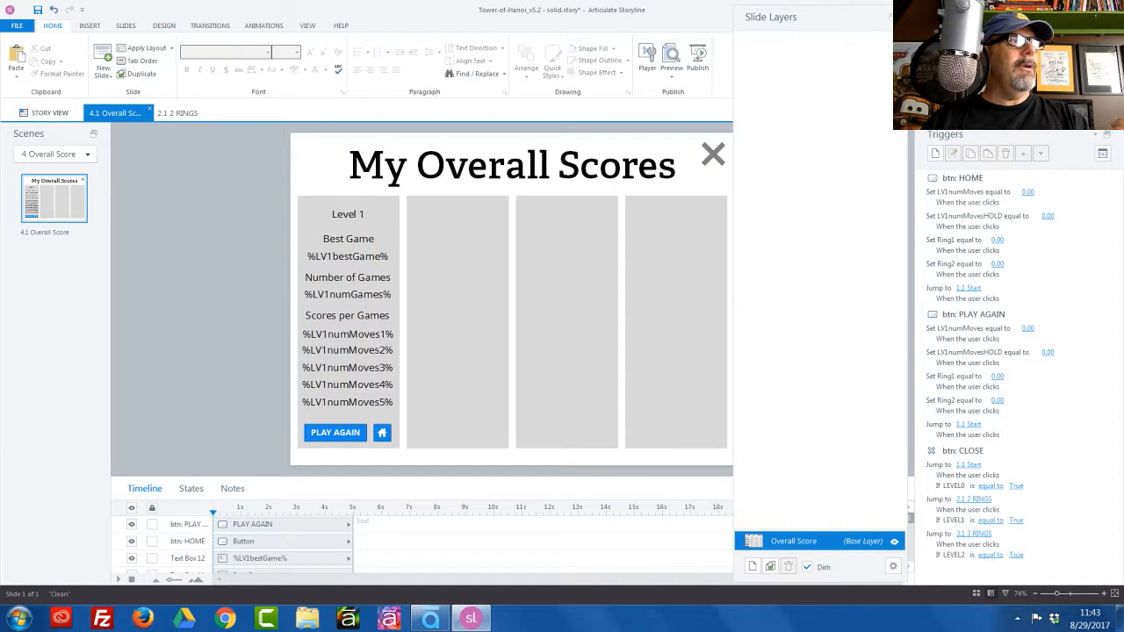
click(350, 426)
key(Delete)
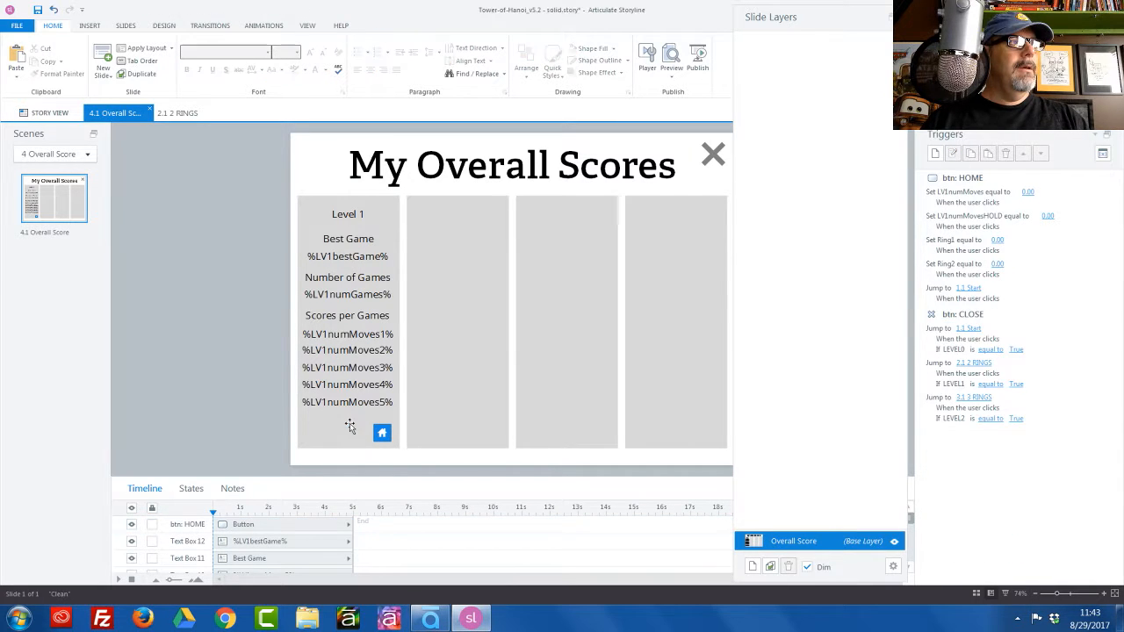
Step: Review the Overall Score CLOSE triggers and the NEXT LEVEL and PLAY AGAIN triggers on the WIN = 3 moves - Tower C layer
click(713, 154)
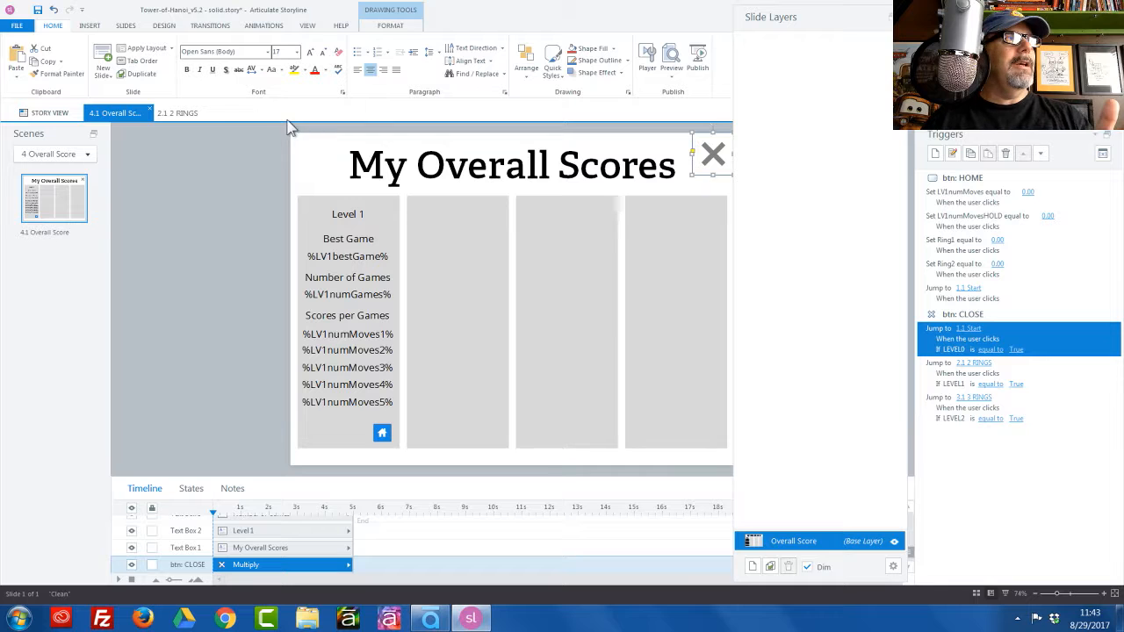
click(179, 113)
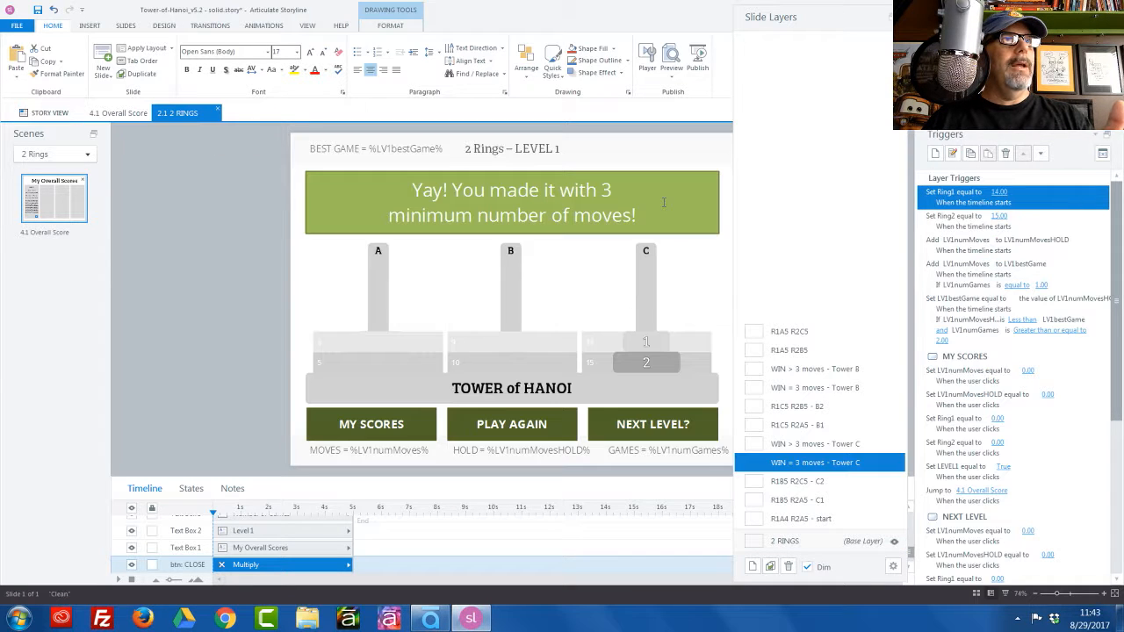
click(635, 413)
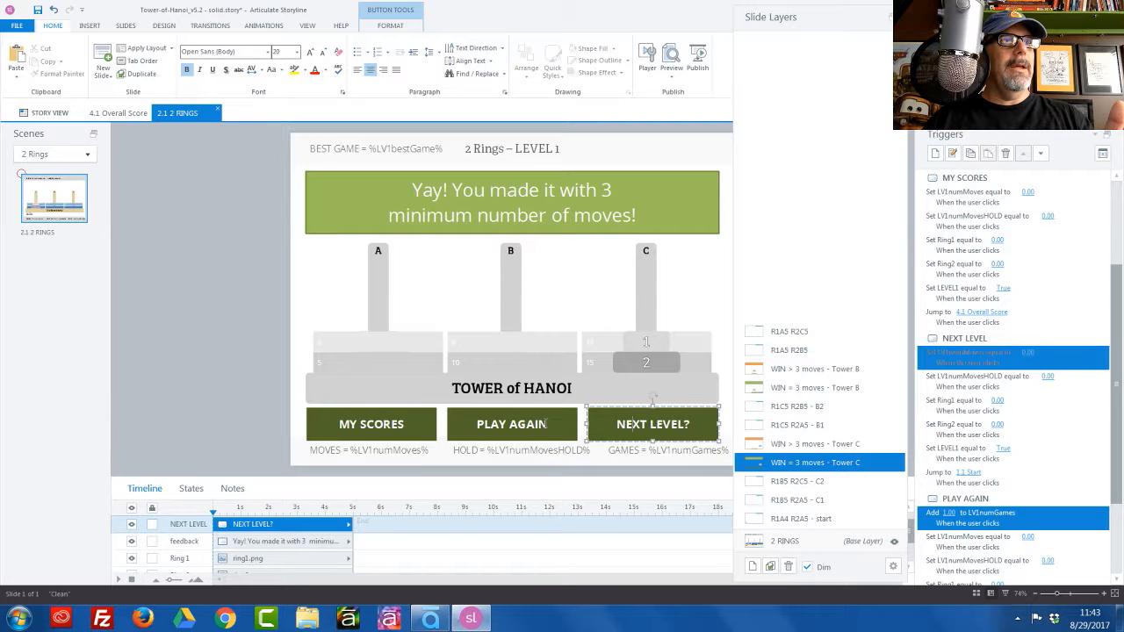
click(546, 424)
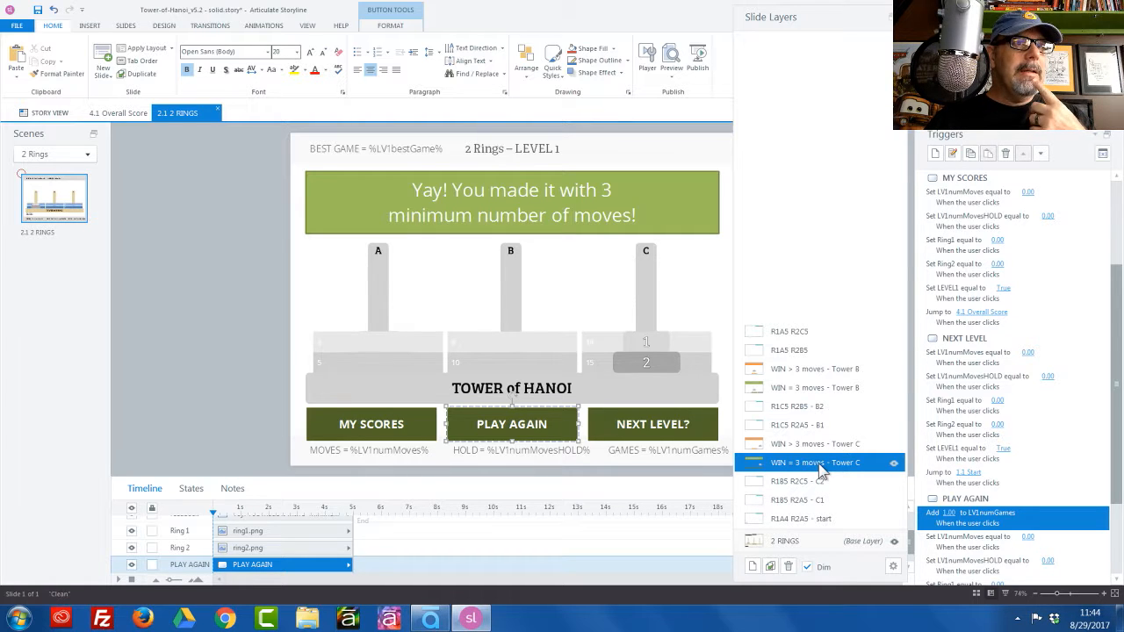
Step: Create a True/False project variable named LV1winC with a default value of False
click(1103, 154)
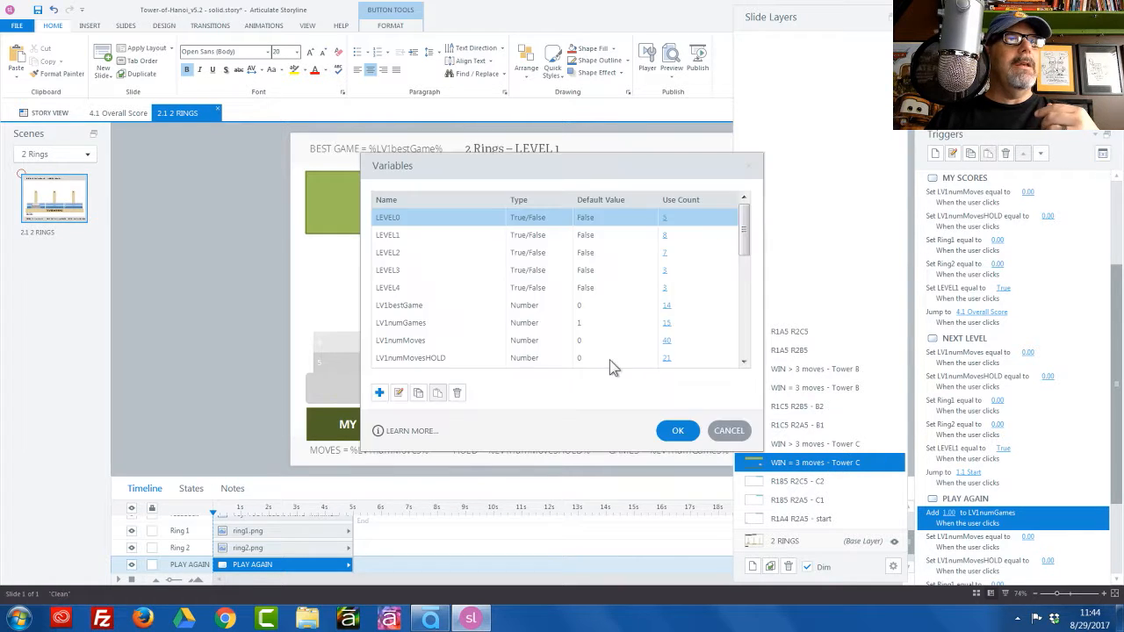
click(379, 392)
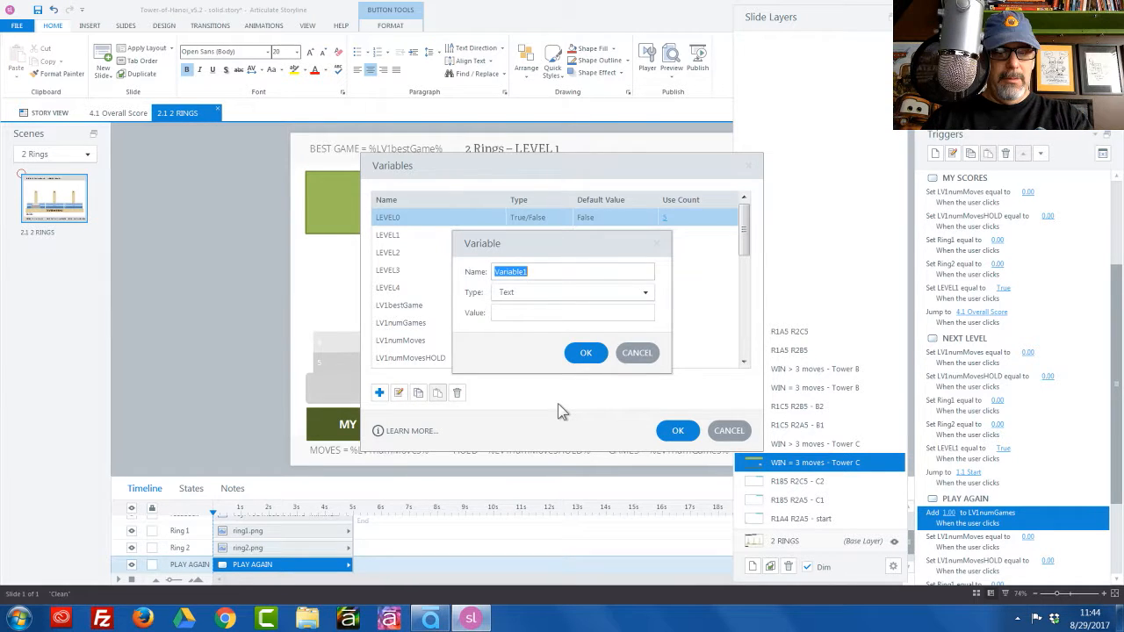
text(LV)
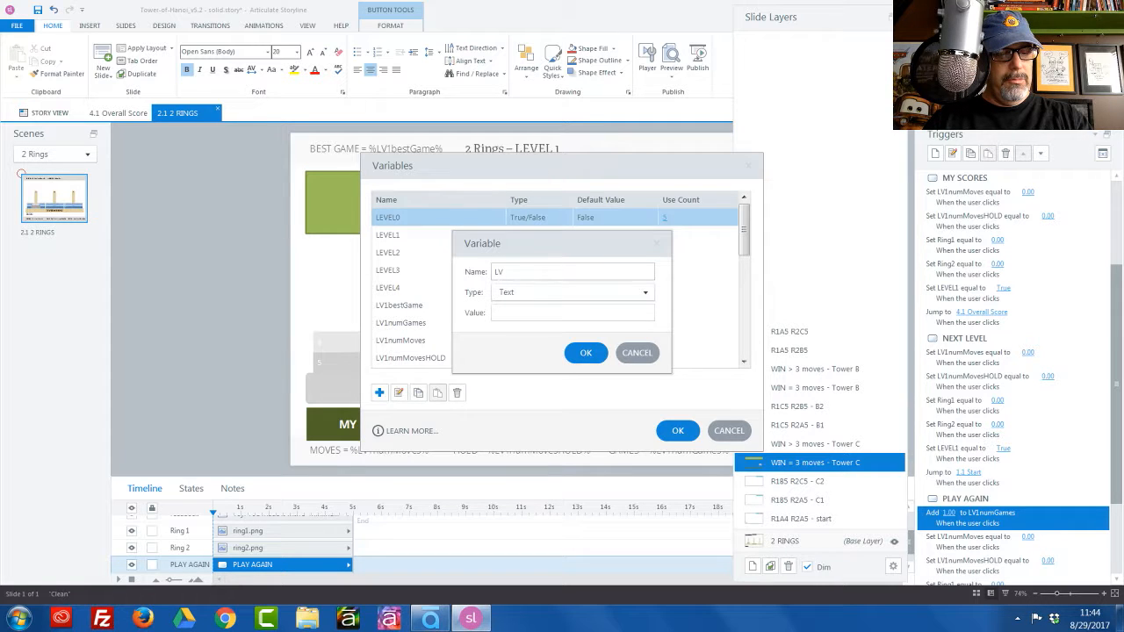
text(L1)
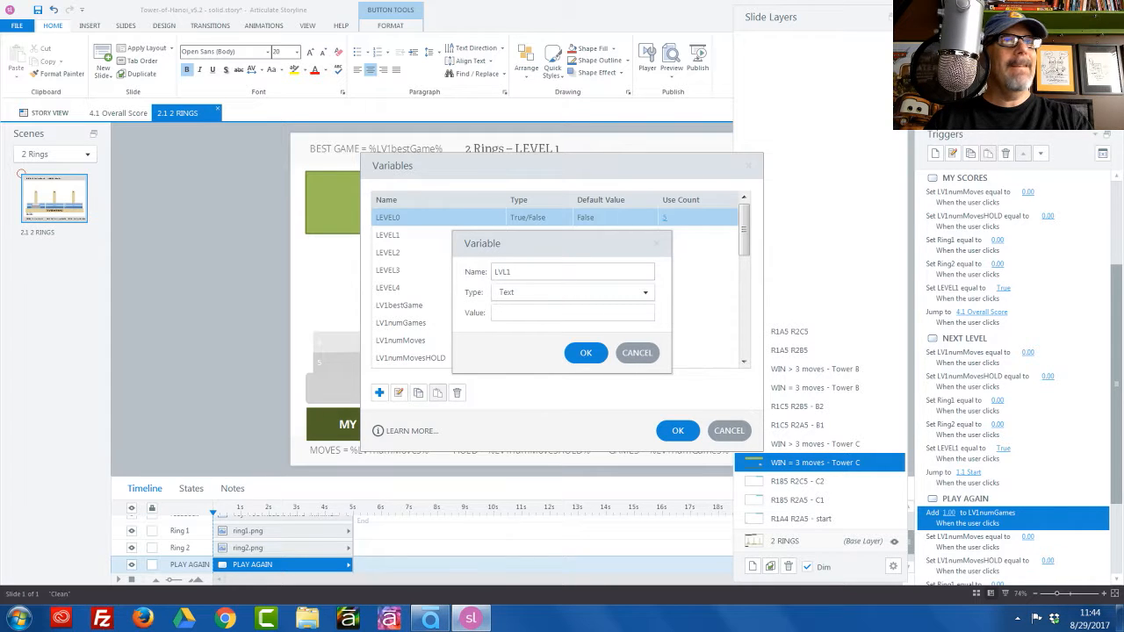
key(BackSpace)
text(1)
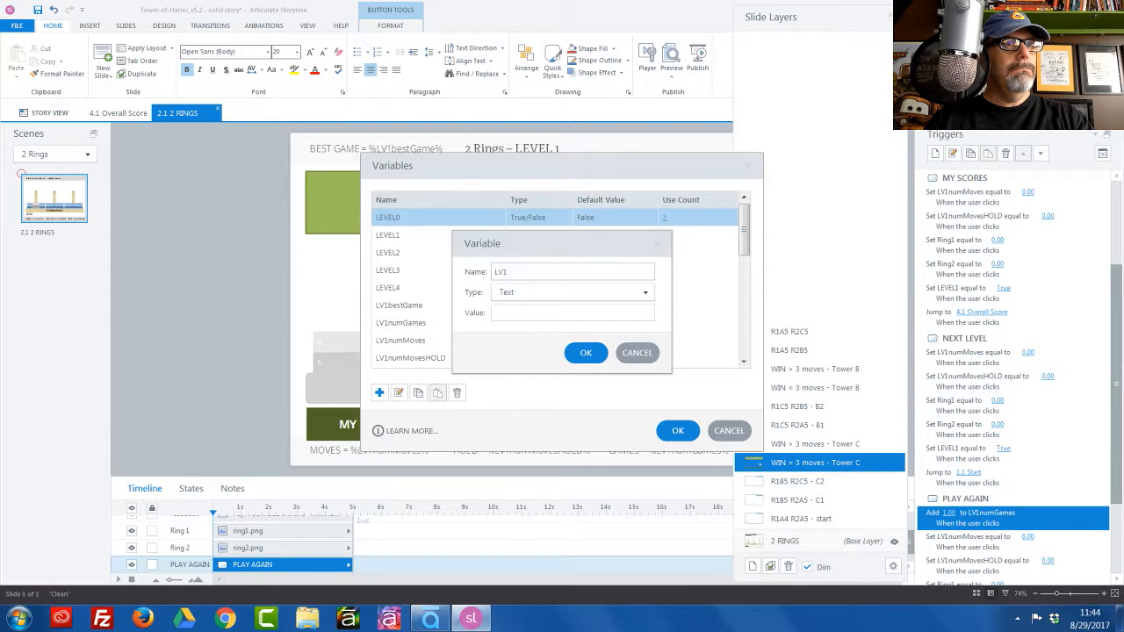
text(winC)
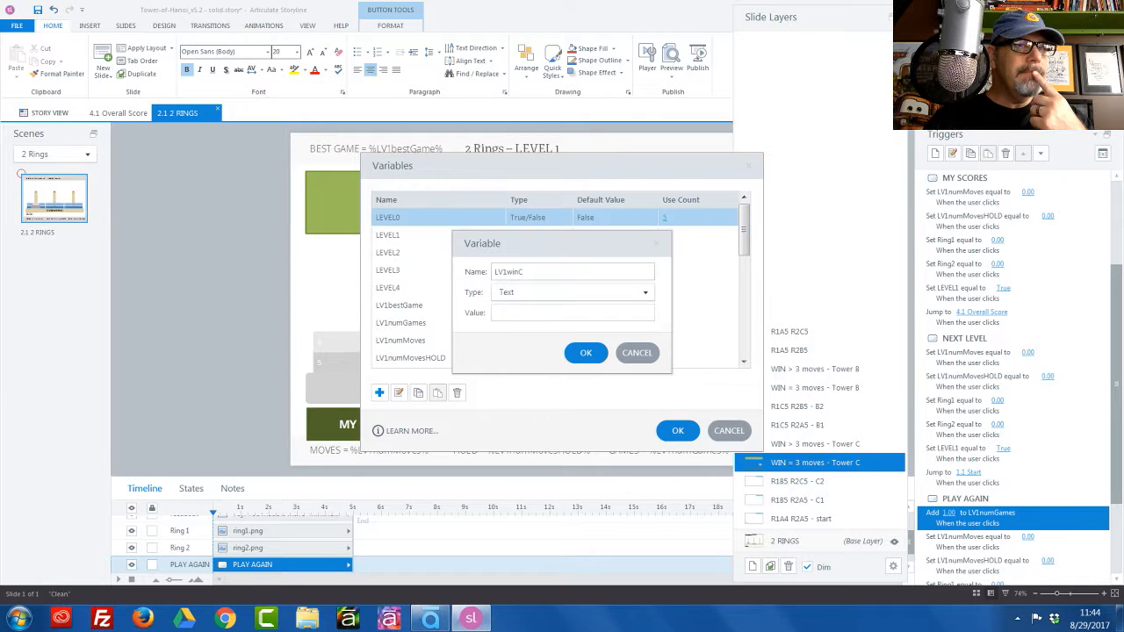
click(536, 297)
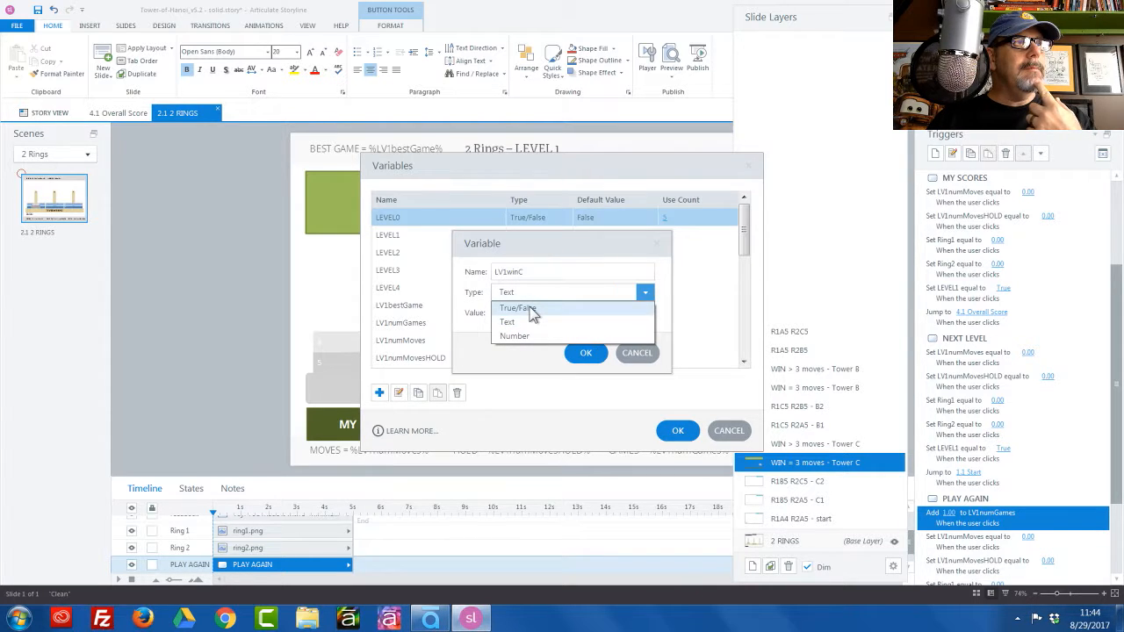
click(518, 308)
click(561, 314)
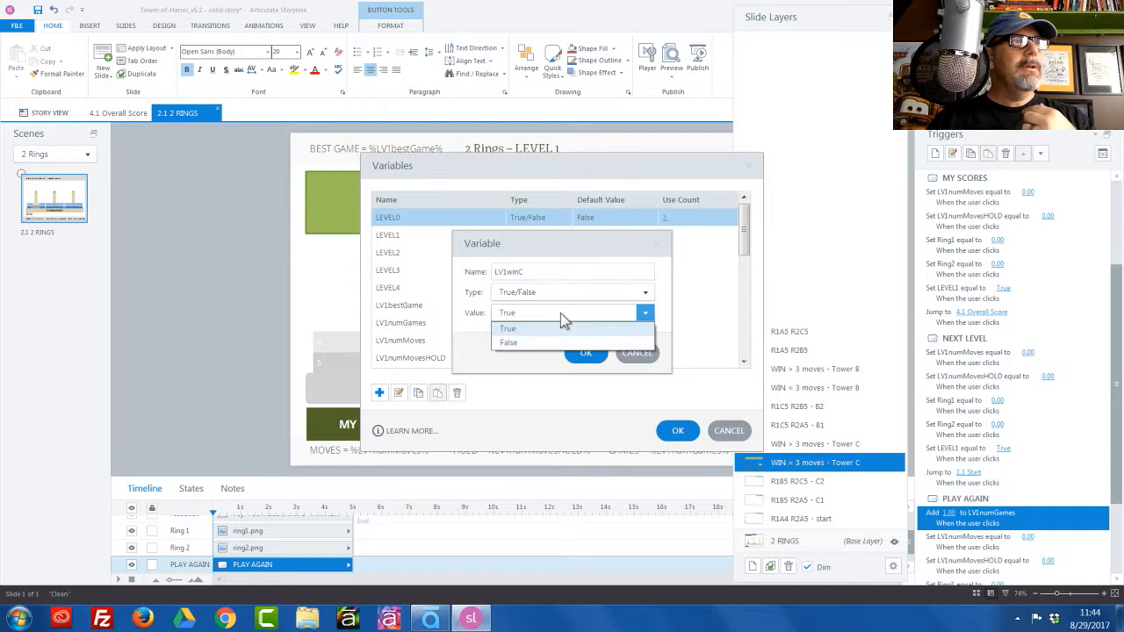
click(555, 342)
click(586, 353)
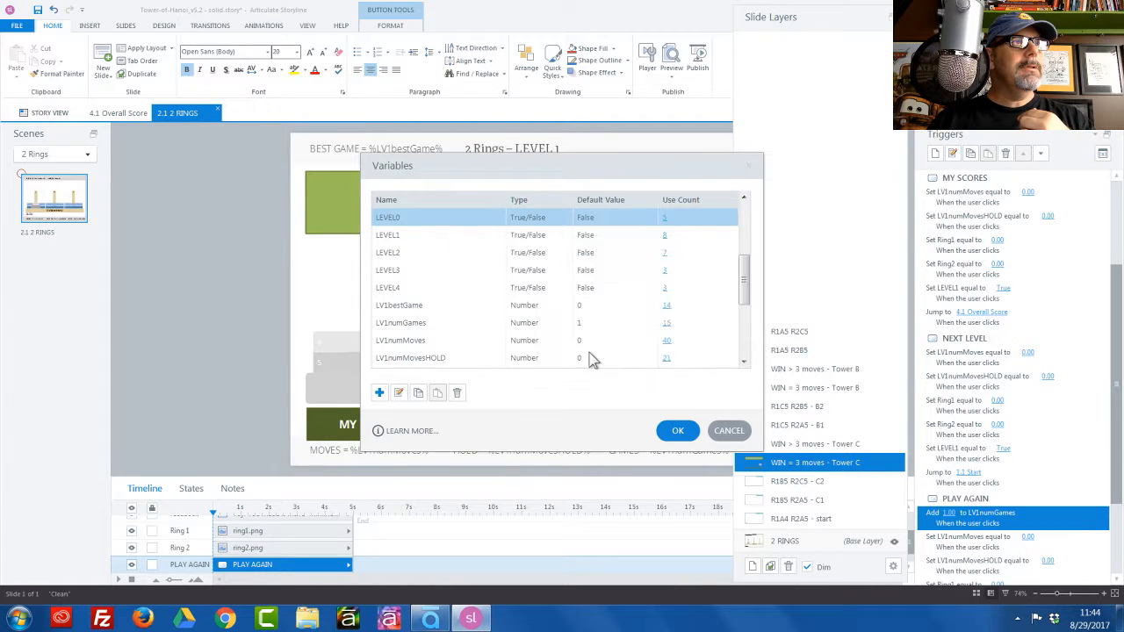
Step: Duplicate the LV1winC variable, rename the copy LV1winB, and close the project variables without saving
click(418, 394)
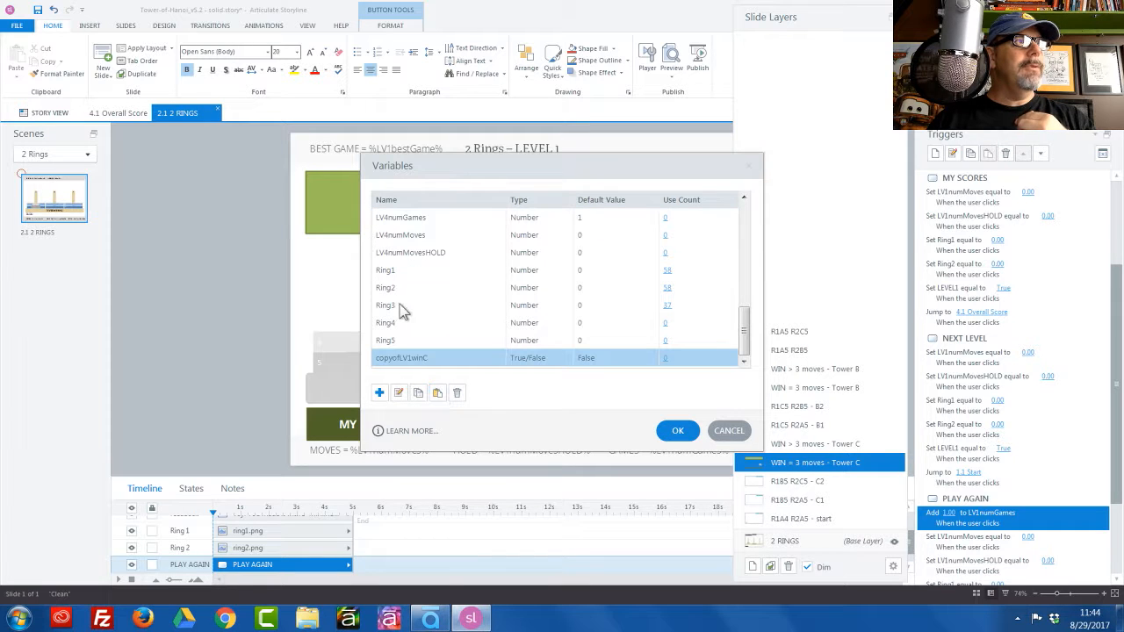
double_click(411, 360)
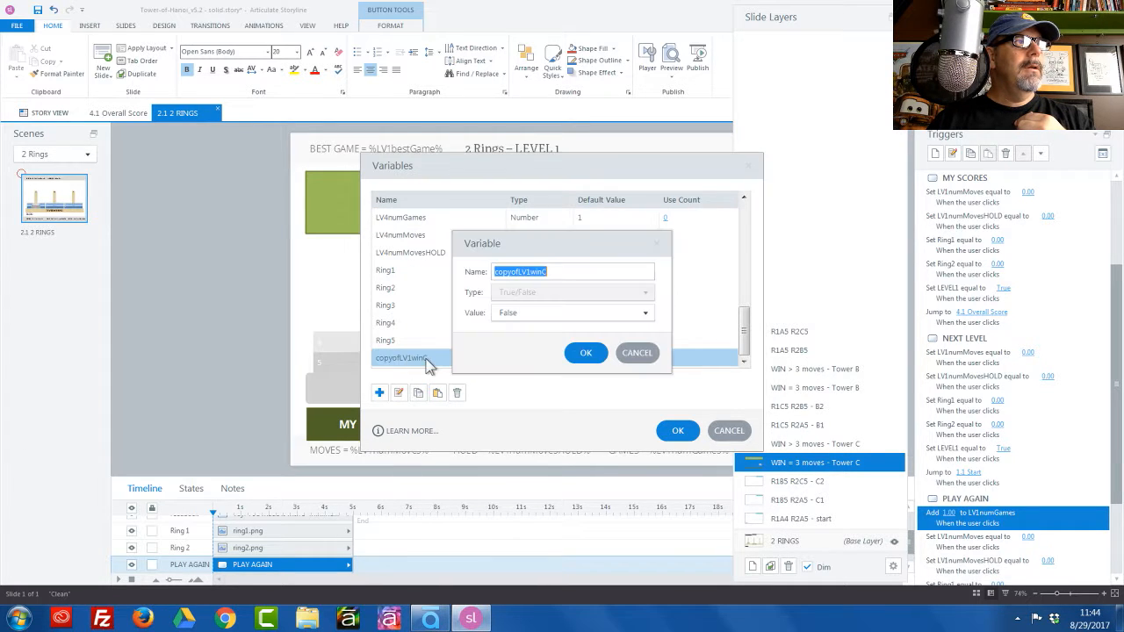
click(554, 271)
key(BackSpace)
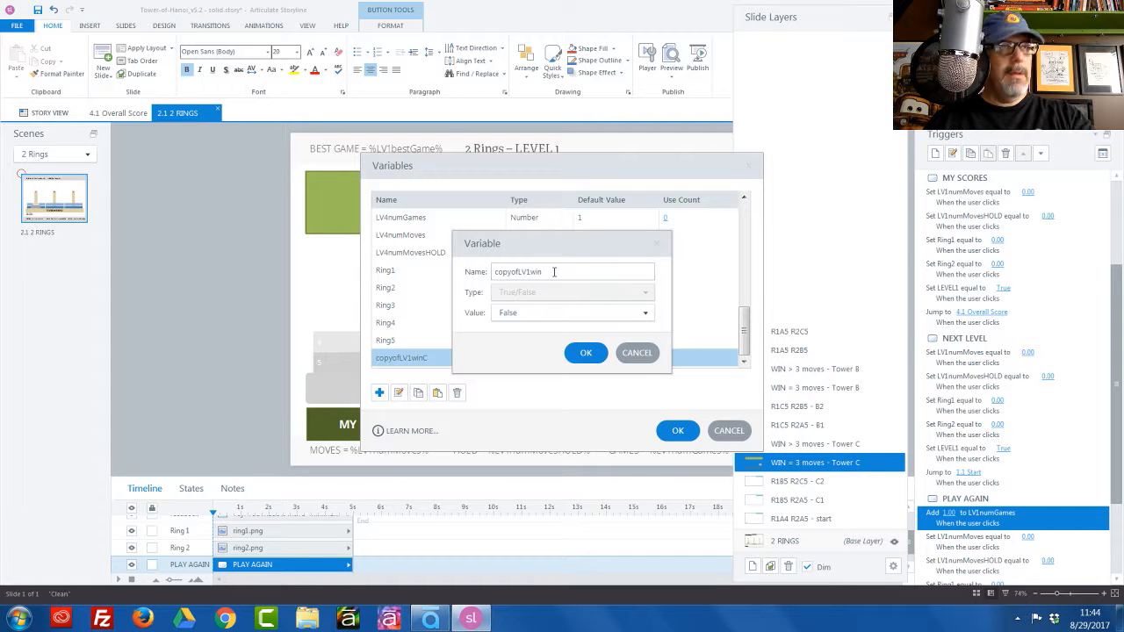
text(B)
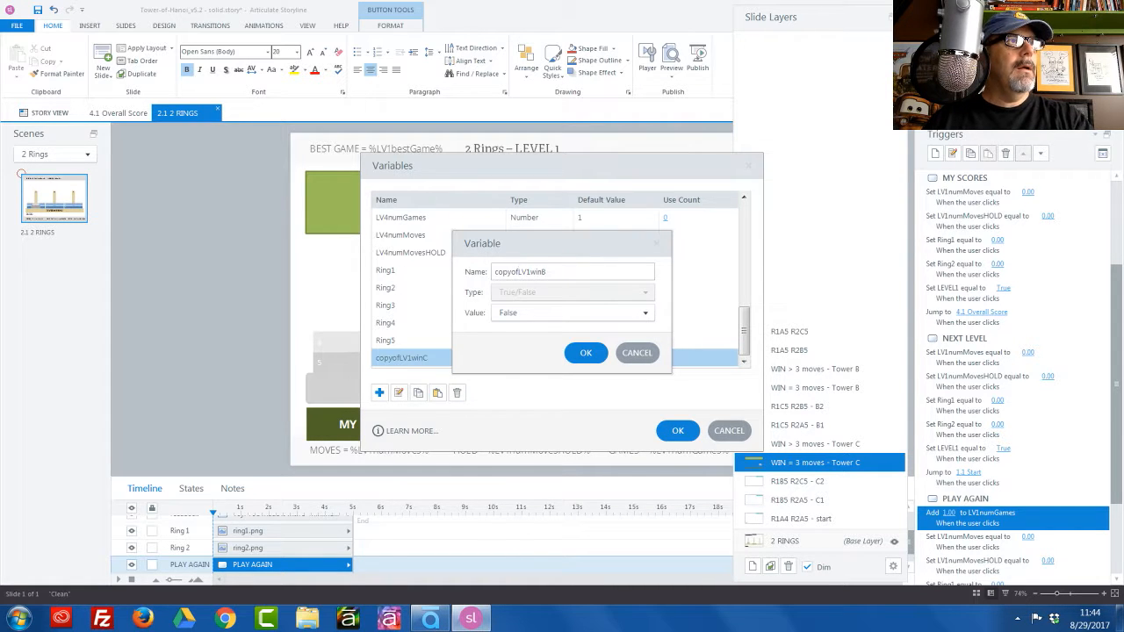
key(Home)
key(Delete)
key(Delete)
key(Delete)
key(Delete)
key(Delete)
key(Delete)
click(586, 352)
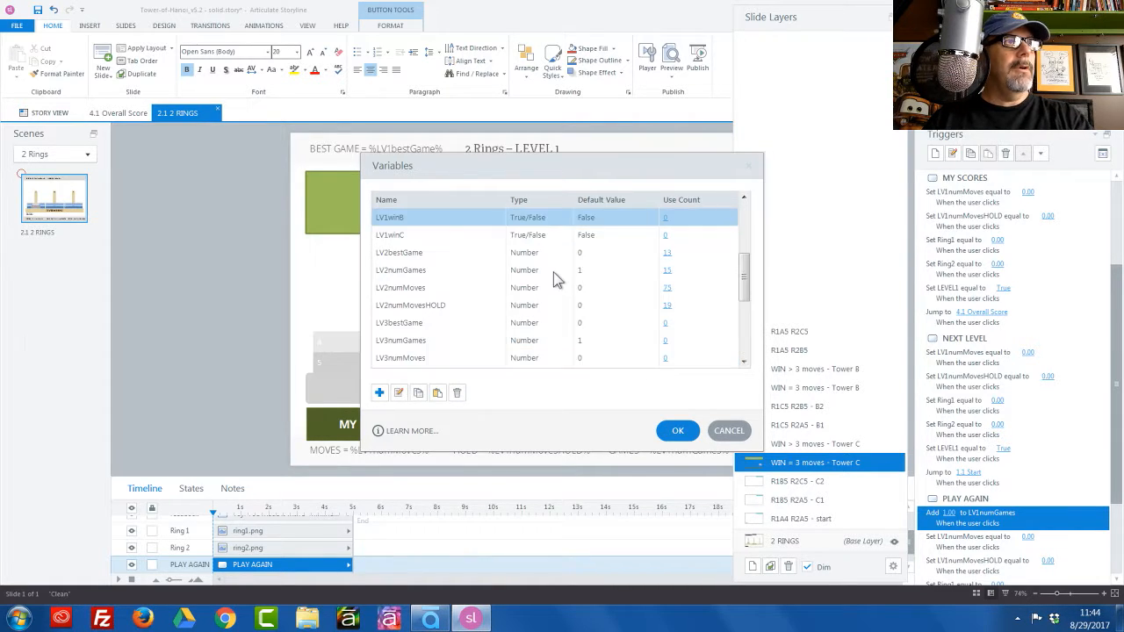
click(729, 430)
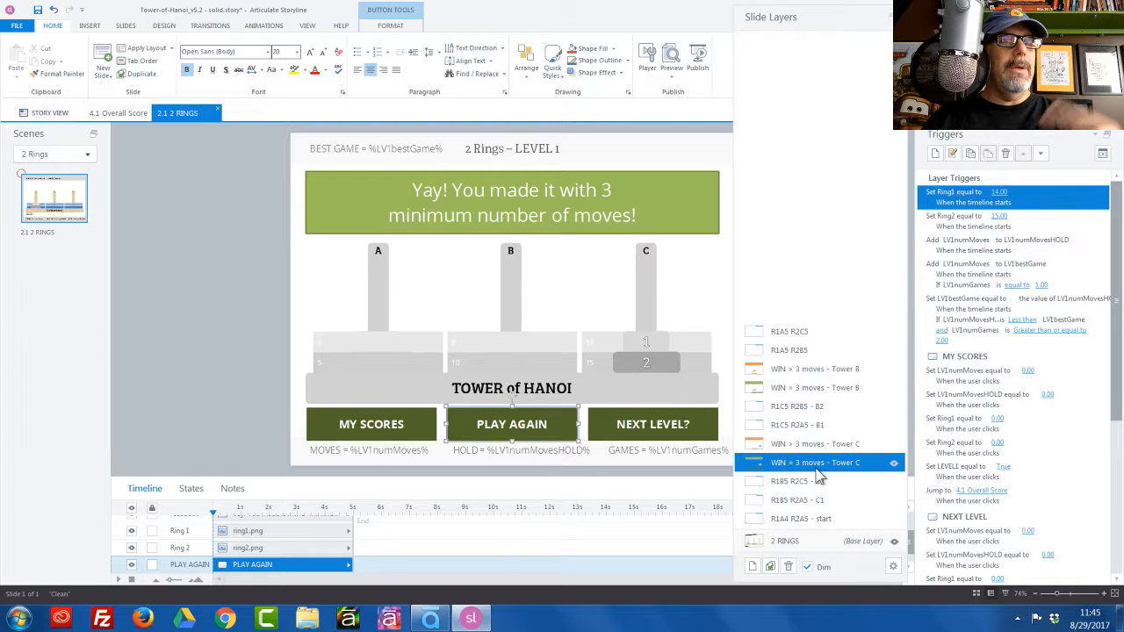
click(934, 154)
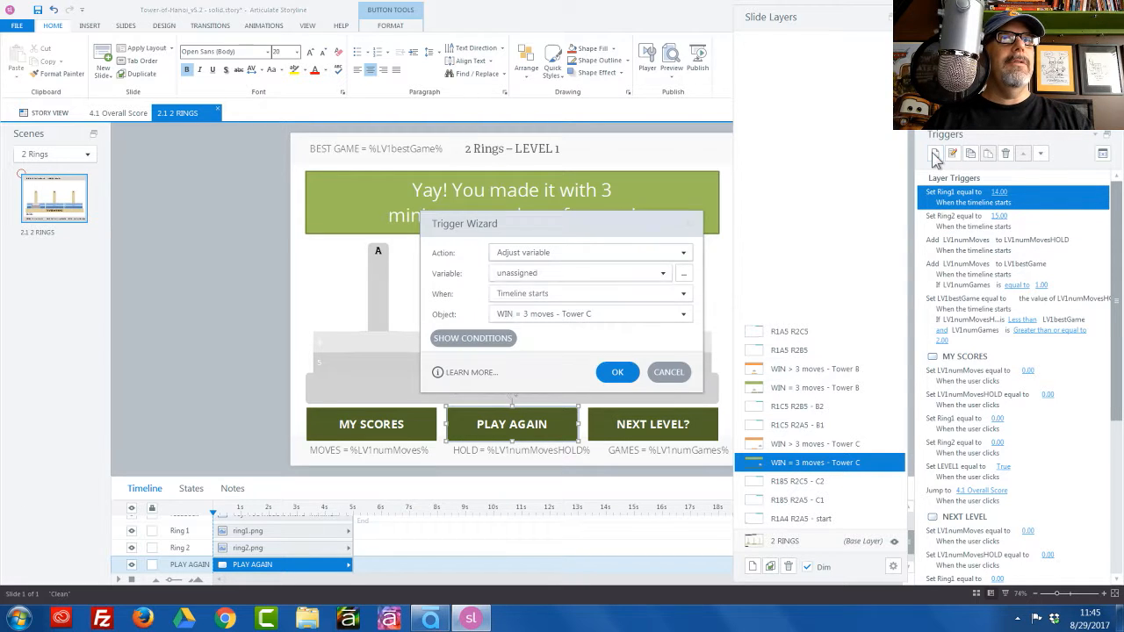
click(579, 273)
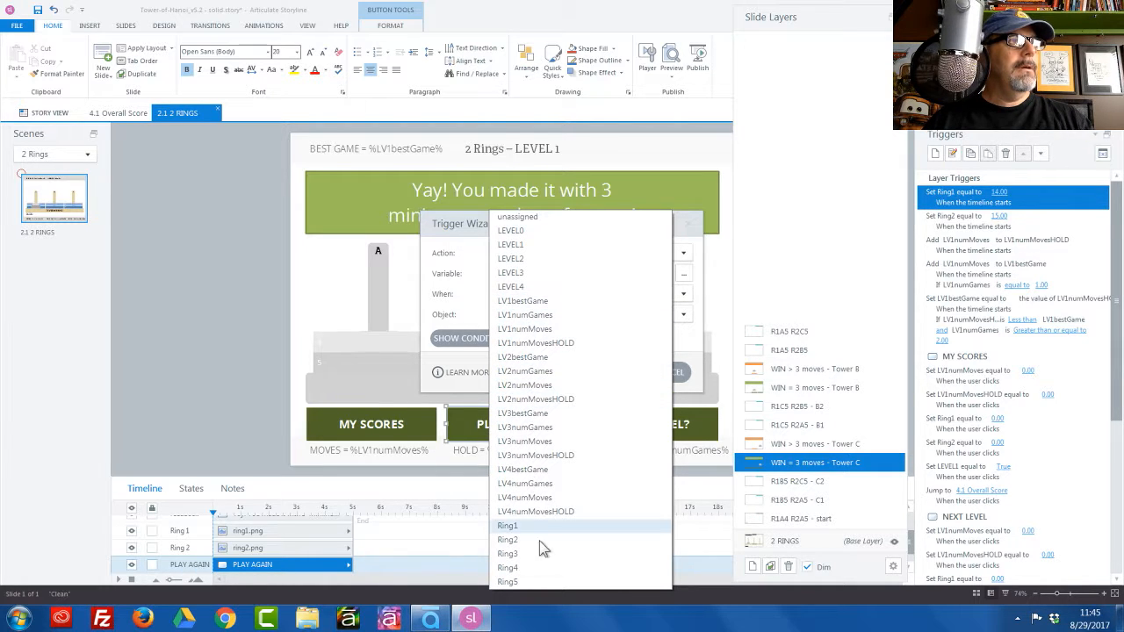
click(470, 245)
click(667, 374)
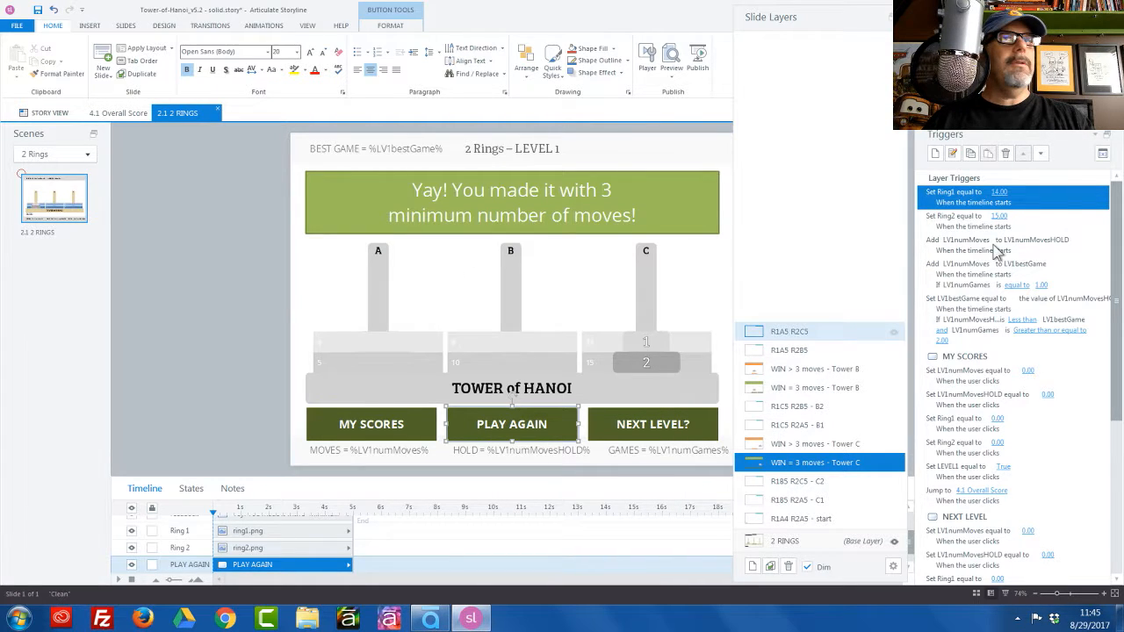
Step: Create the True/False project variable LV1winC again with a default value of False
click(1102, 155)
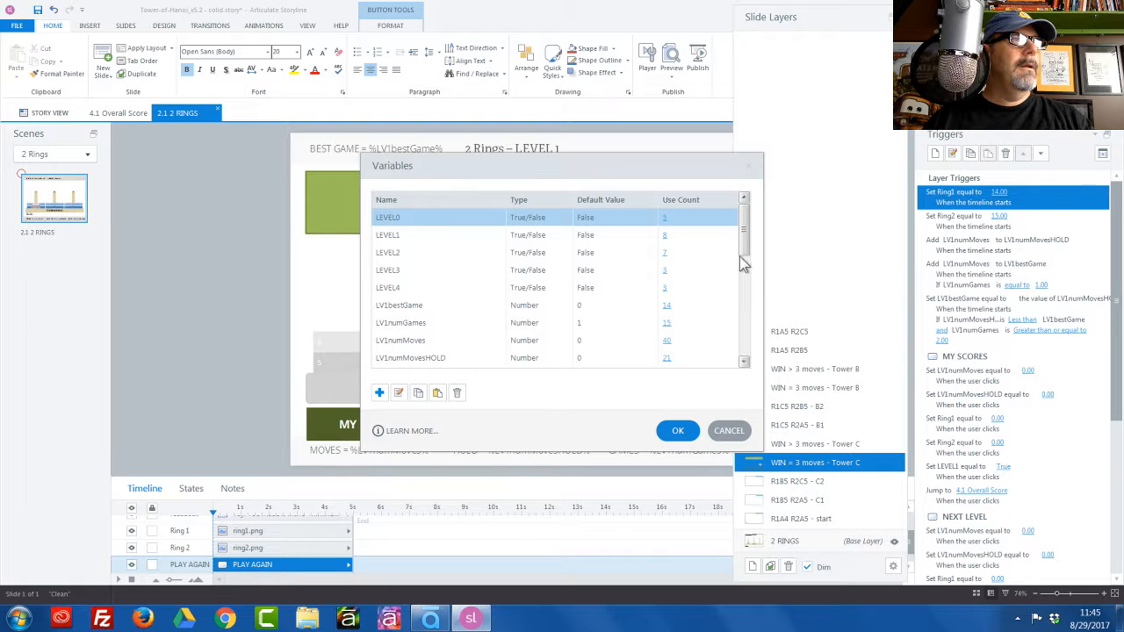
drag(744, 246, 746, 386)
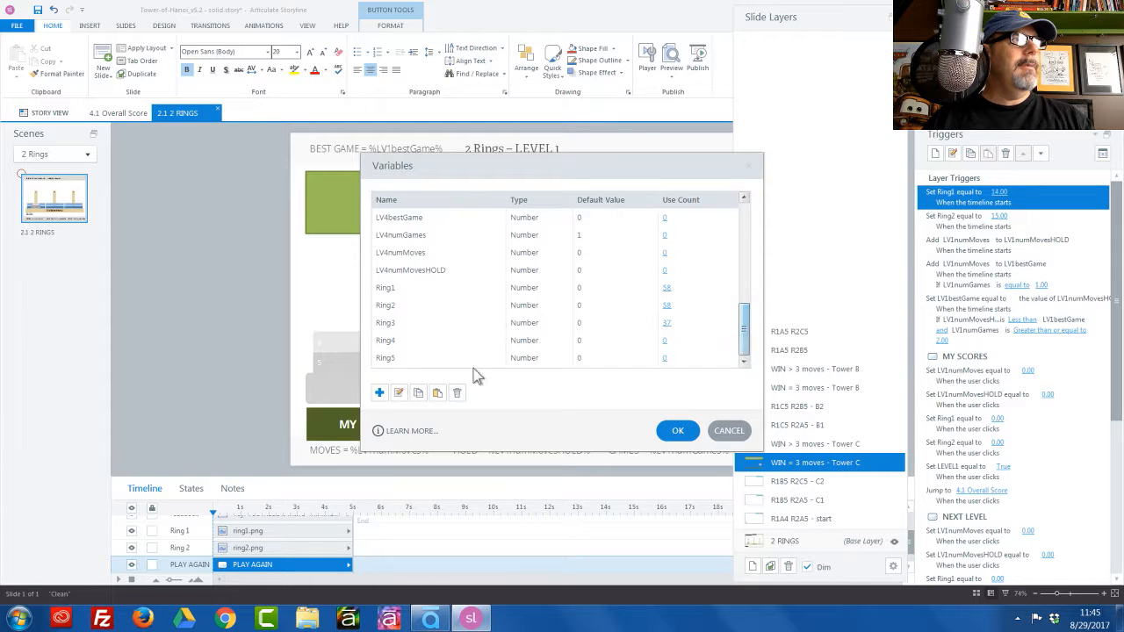
click(379, 393)
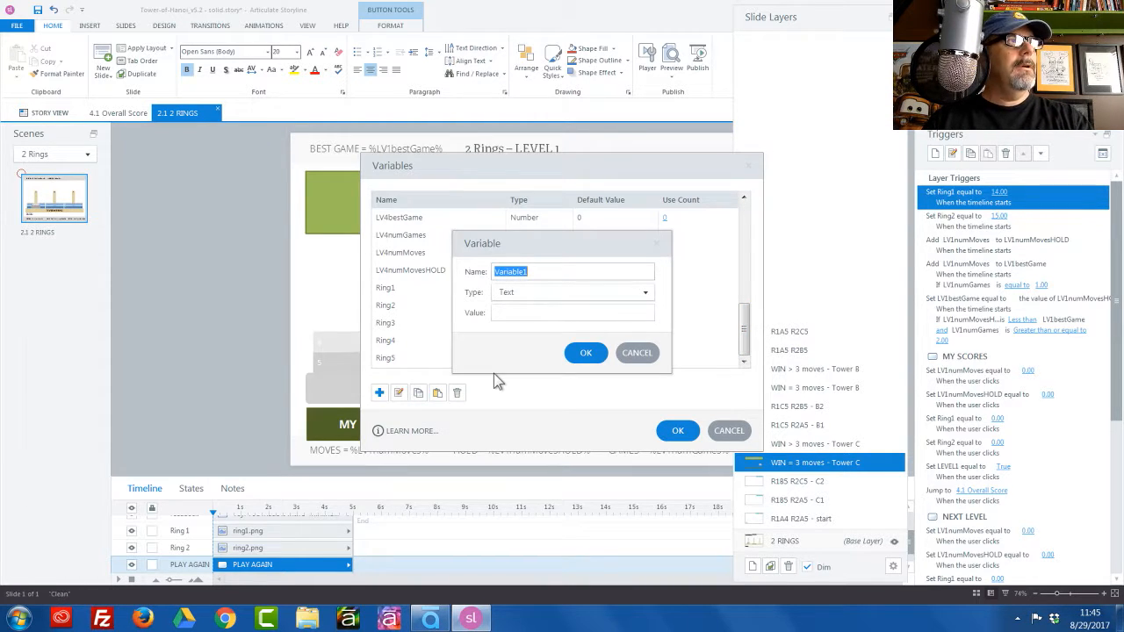
text(LV1winC)
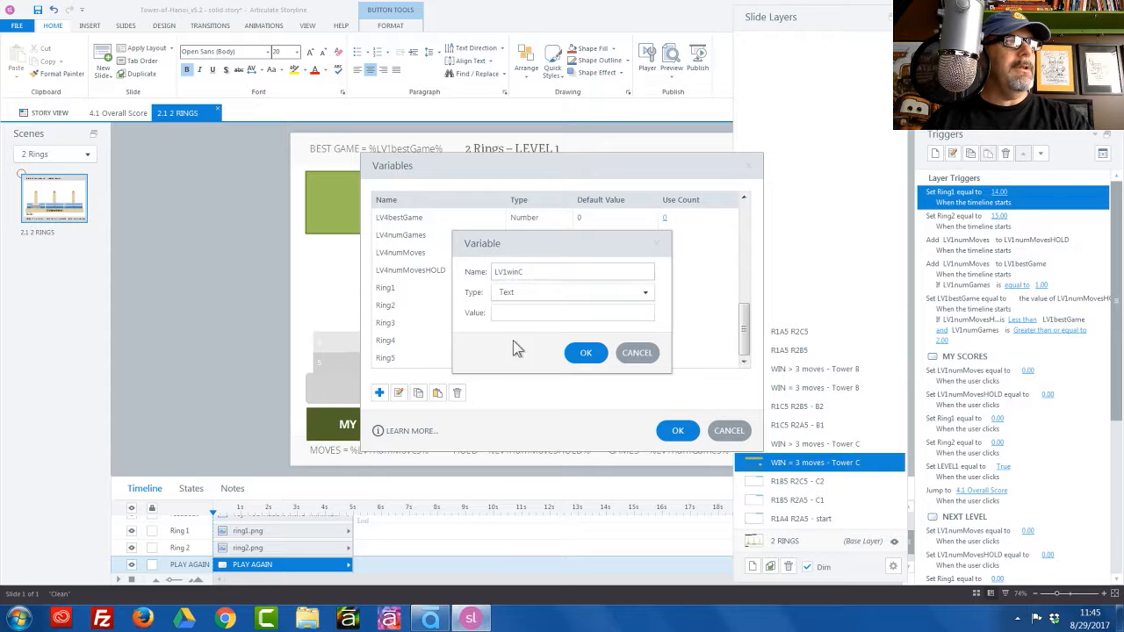
click(532, 290)
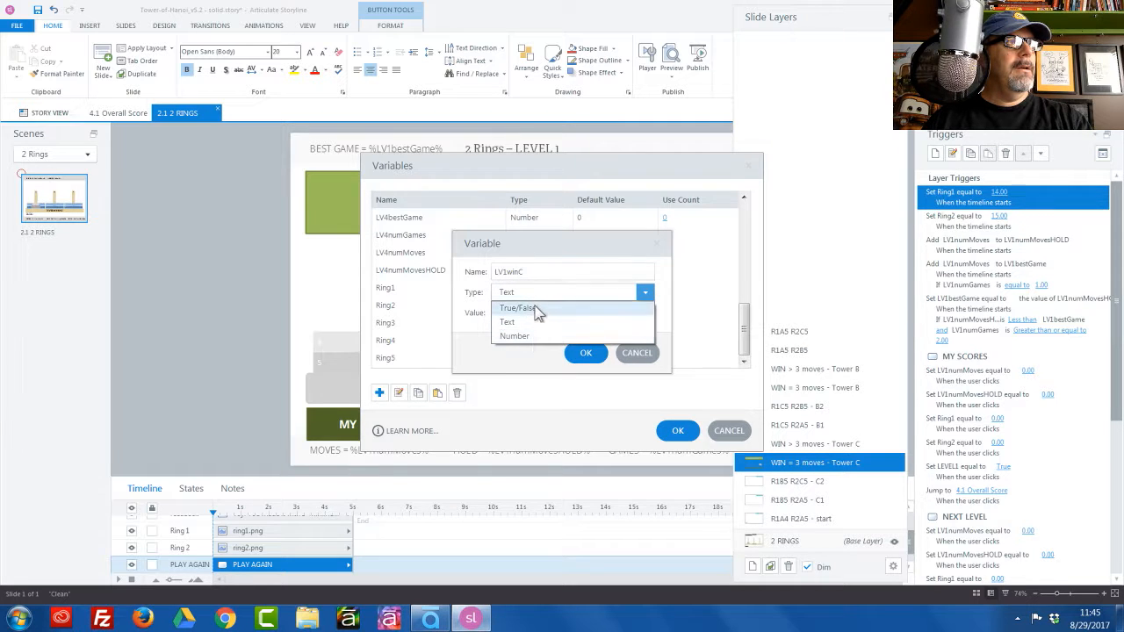
click(534, 309)
click(535, 312)
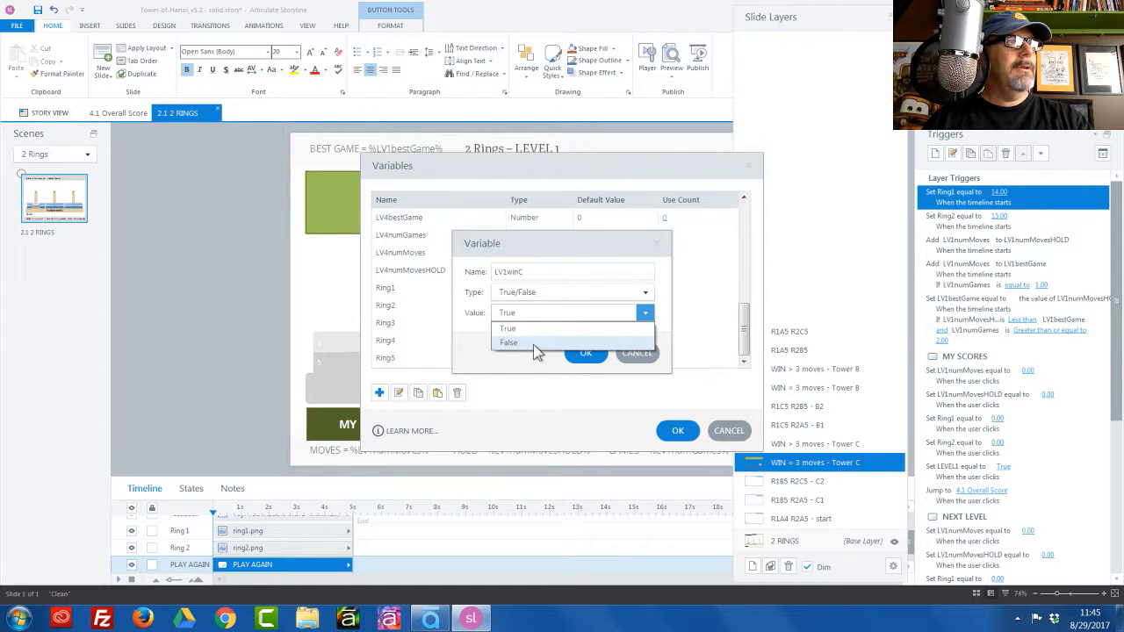
click(534, 344)
click(584, 353)
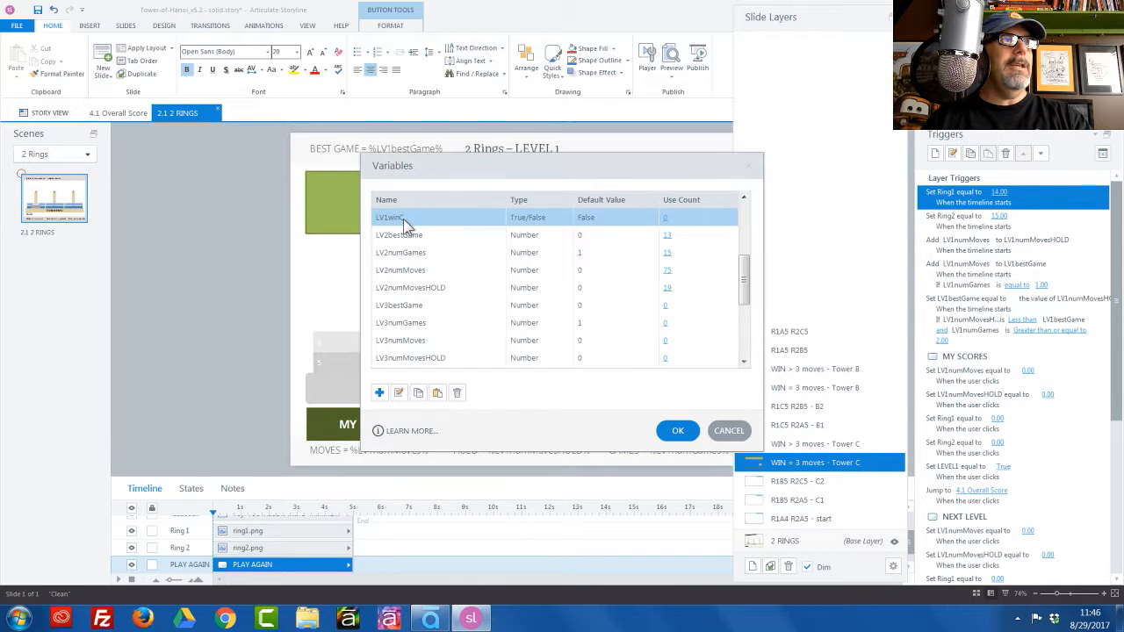
Step: Duplicate the LV1winC variable, rename the copy LV1winB, and save the project variables
click(437, 392)
double_click(431, 362)
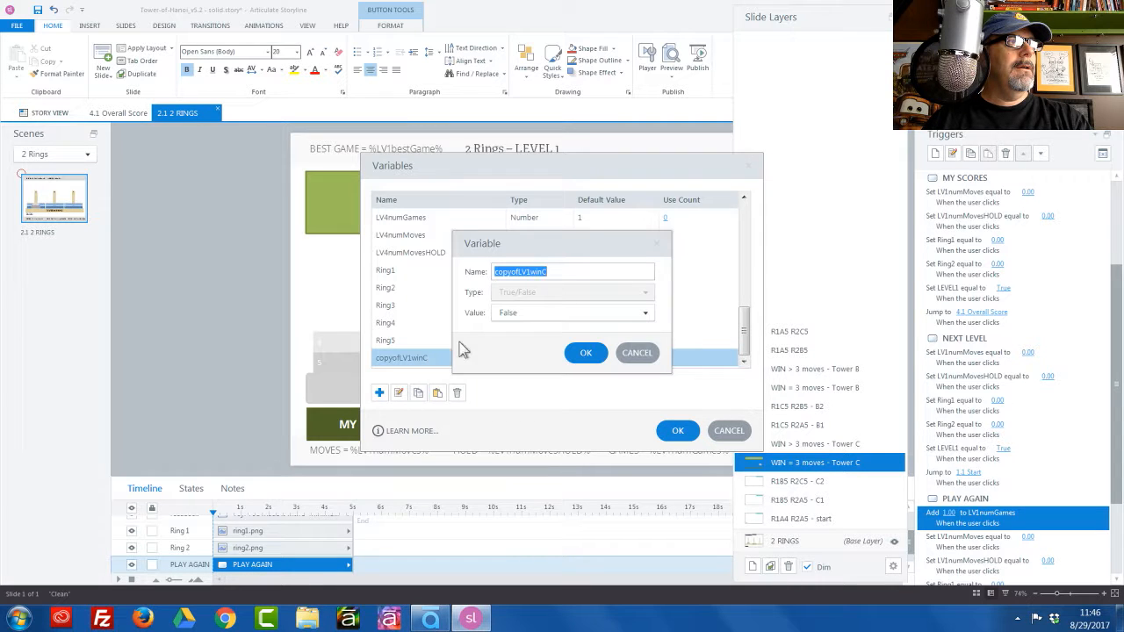
click(555, 272)
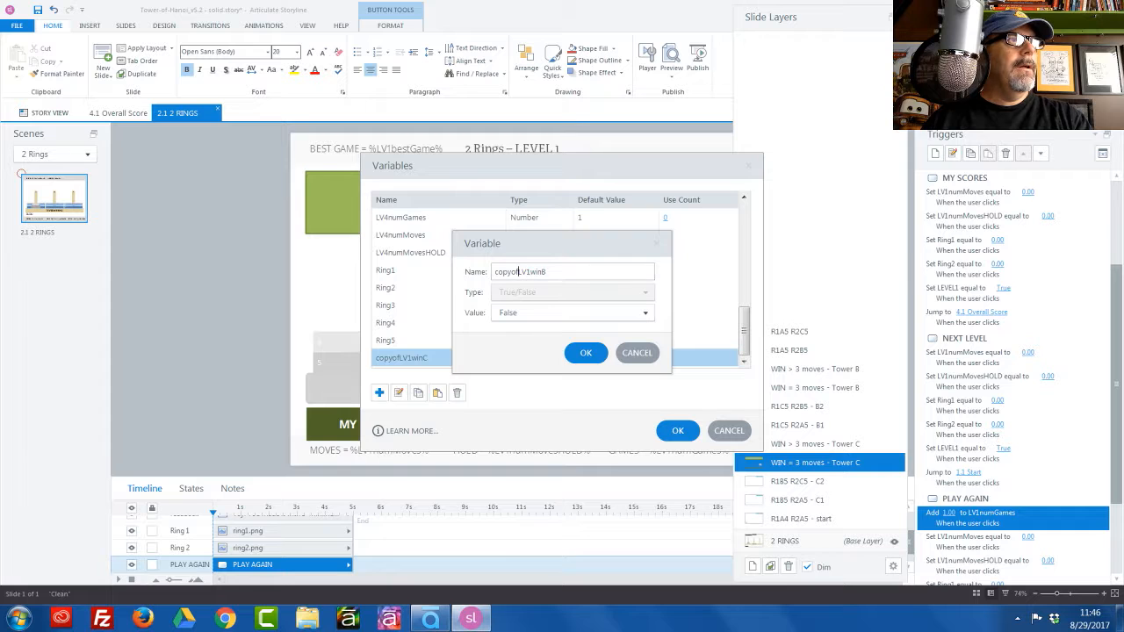
key(BackSpace)
key(BackSpace)
key(BackSpace)
key(BackSpace)
key(BackSpace)
key(BackSpace)
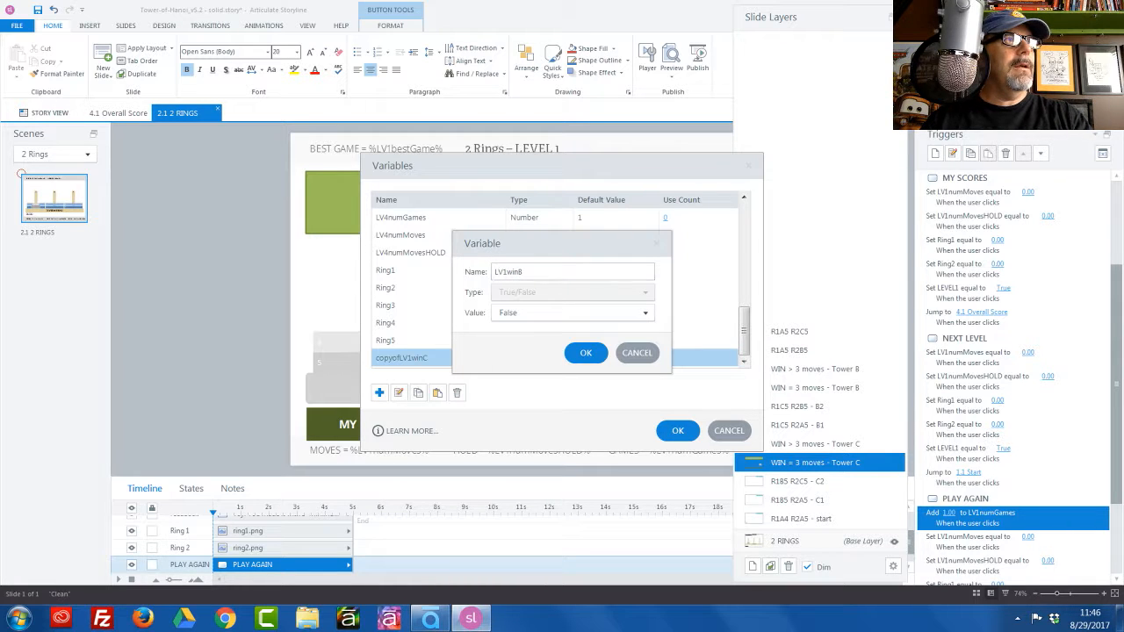
key(Return)
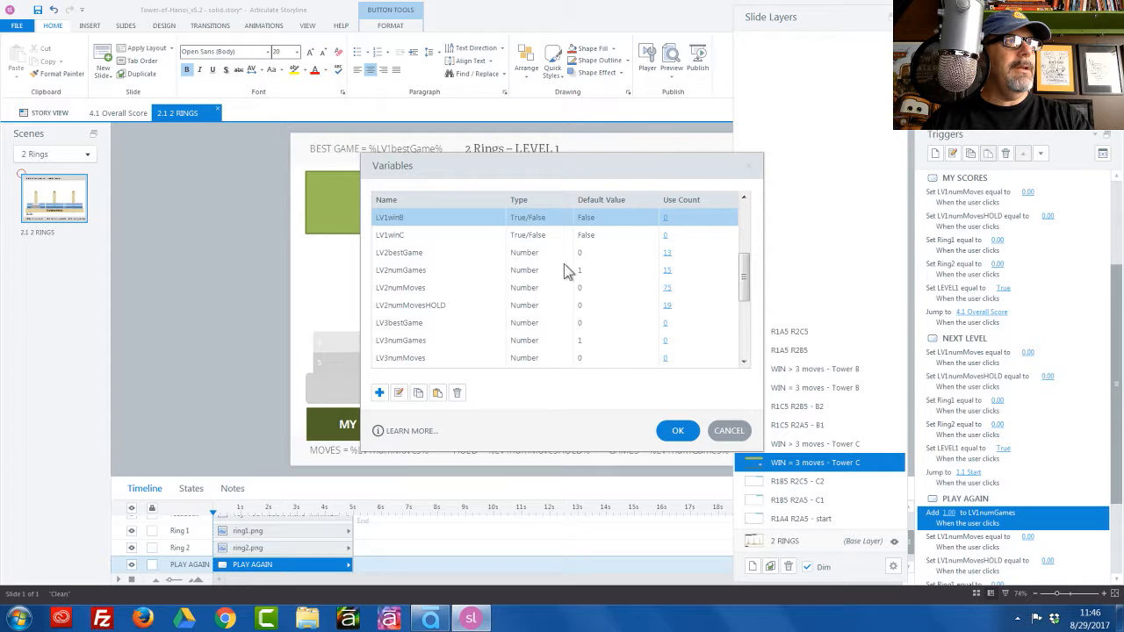
click(679, 431)
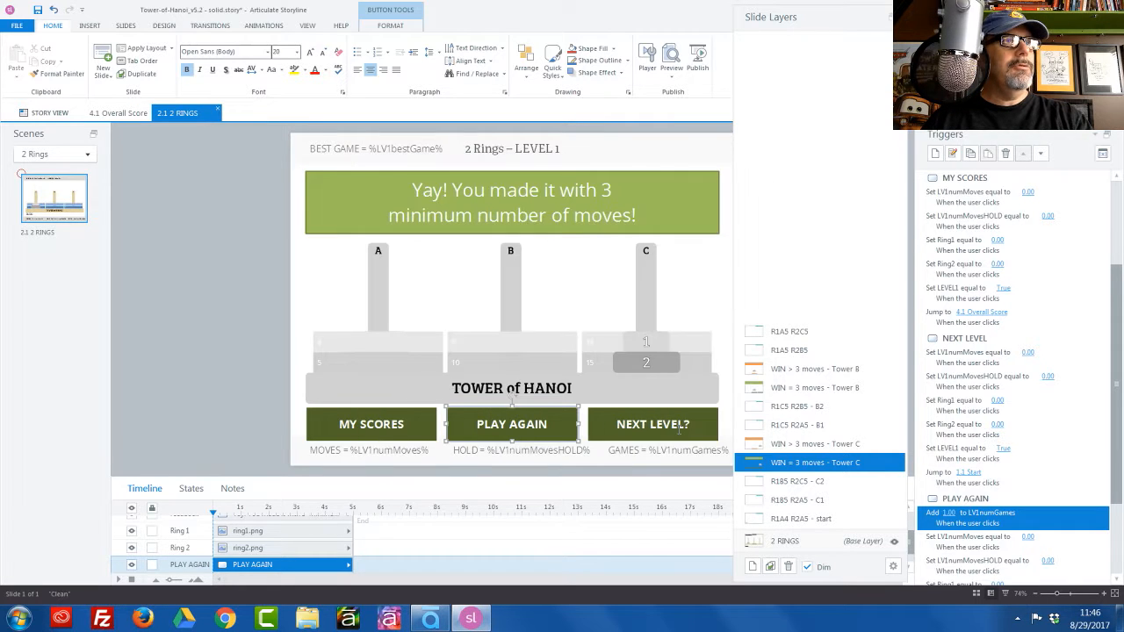
Step: Add a trigger that sets LV1winC to True when the timeline starts on the WIN = 3 moves - Tower C layer
click(935, 155)
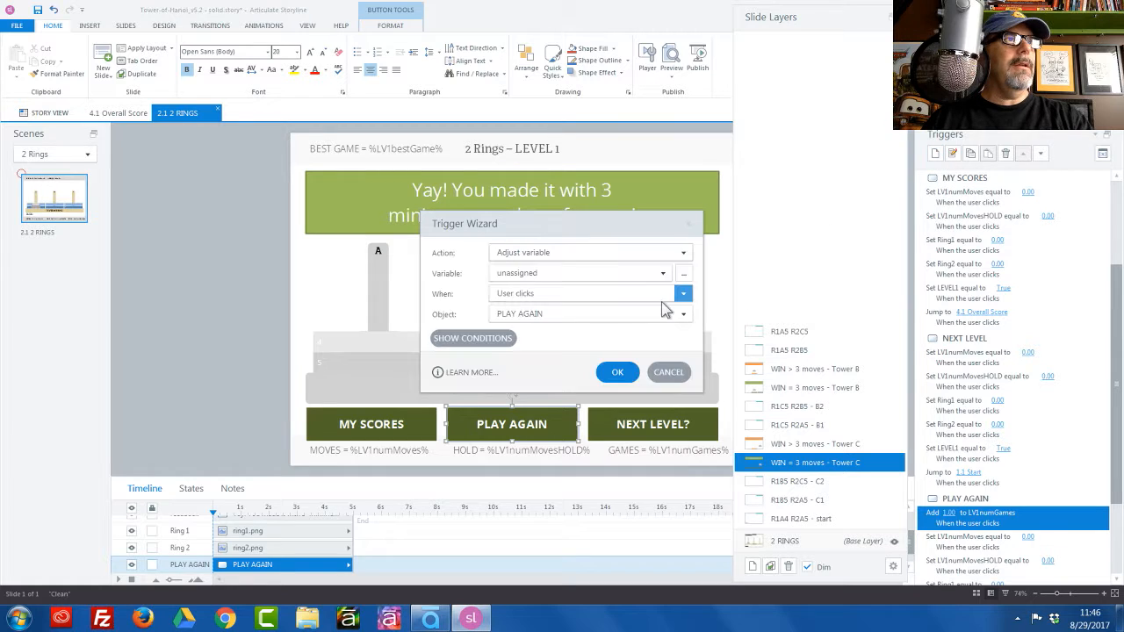
click(577, 279)
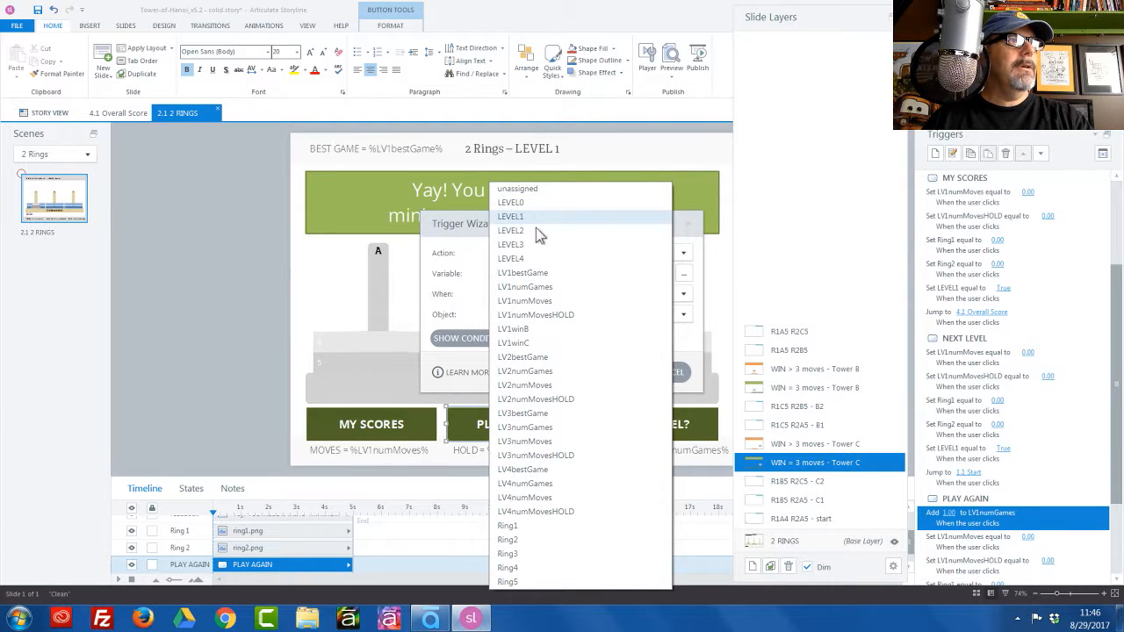
click(519, 344)
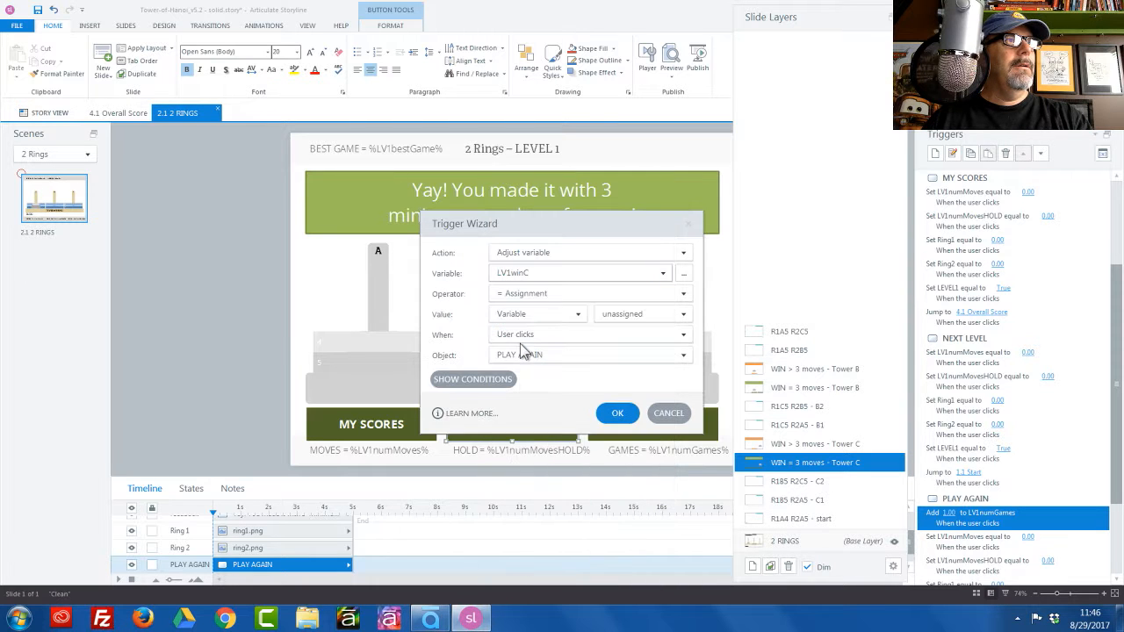
click(576, 314)
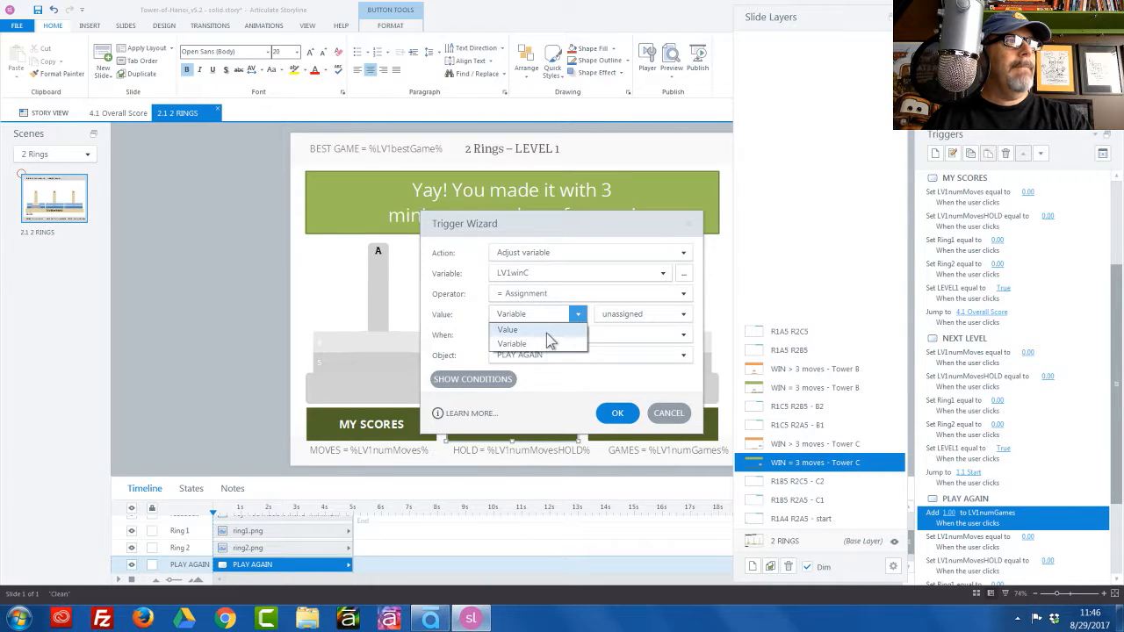
click(527, 329)
click(614, 318)
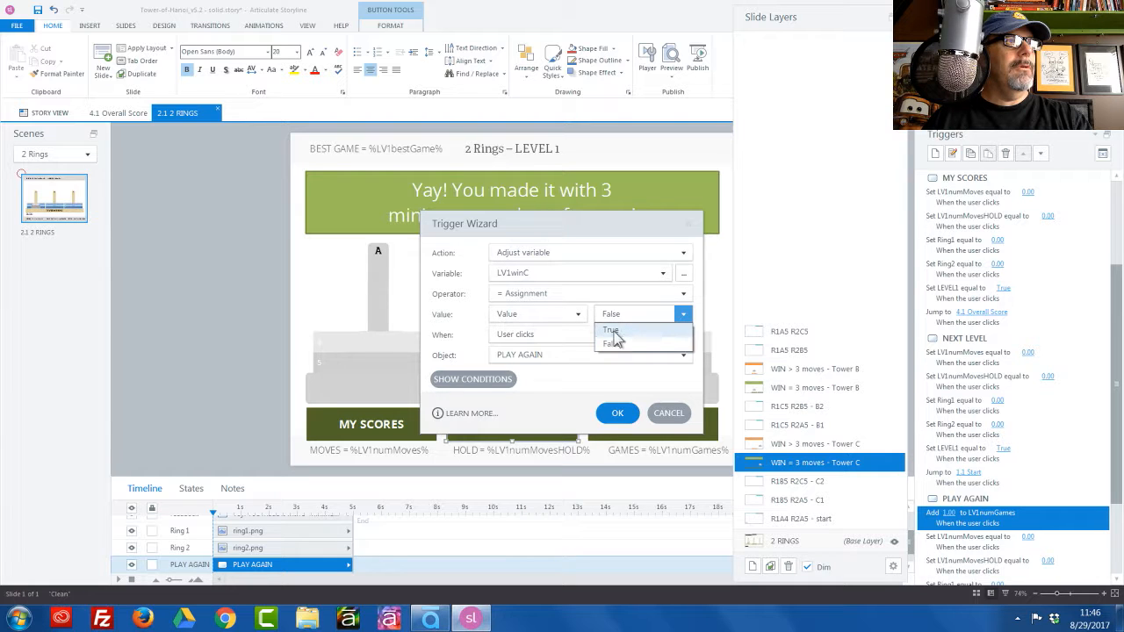
click(613, 332)
click(602, 338)
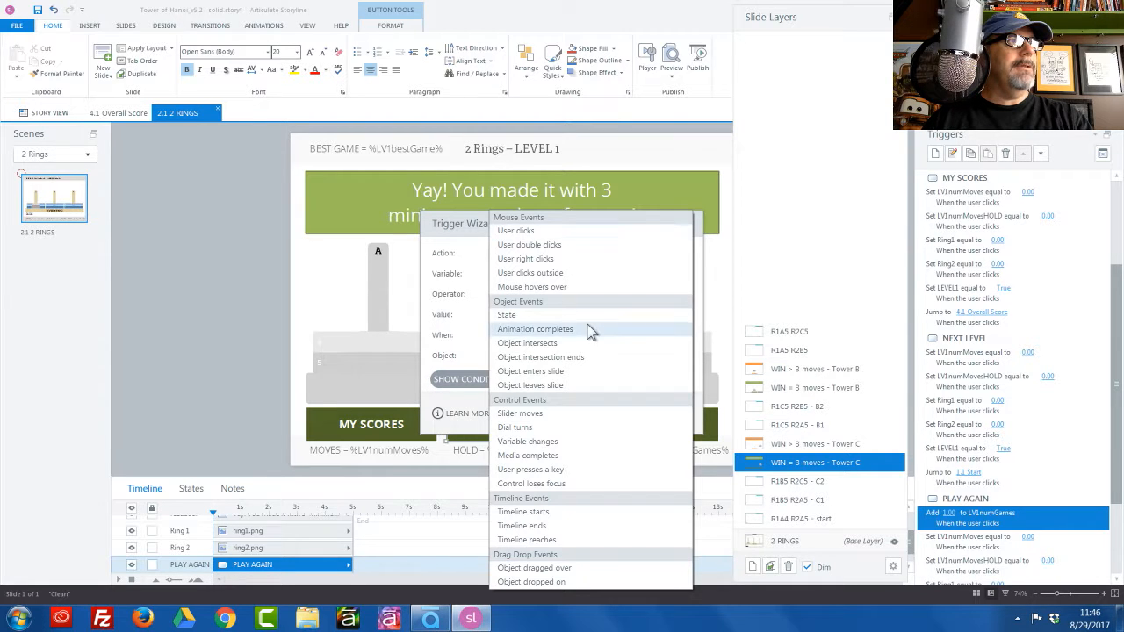
click(544, 512)
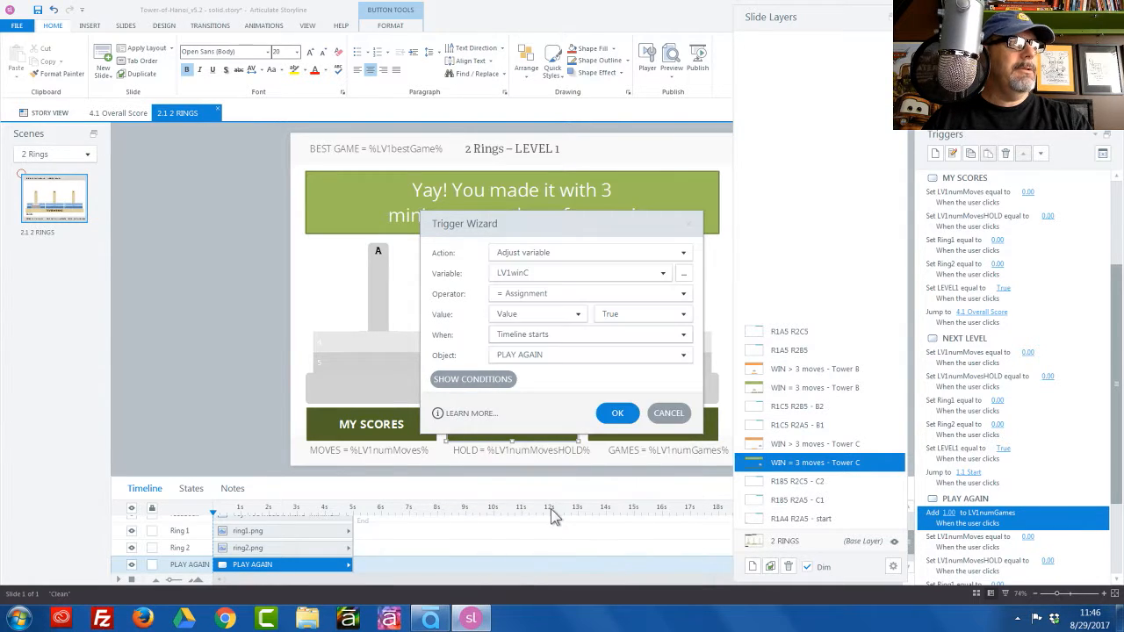
click(571, 362)
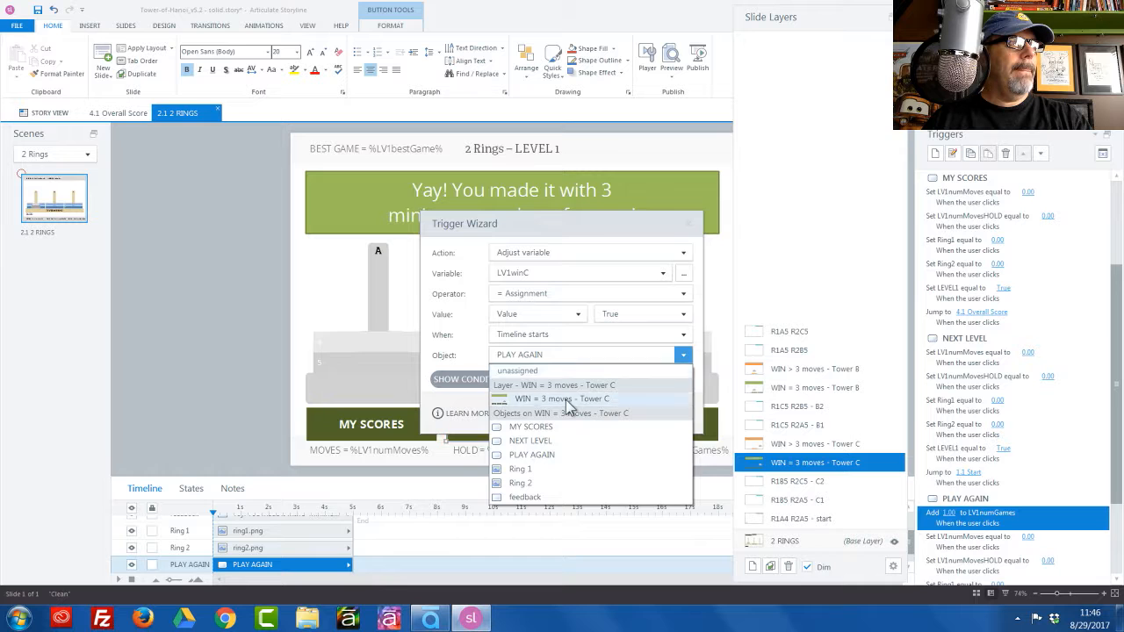
click(567, 397)
click(617, 415)
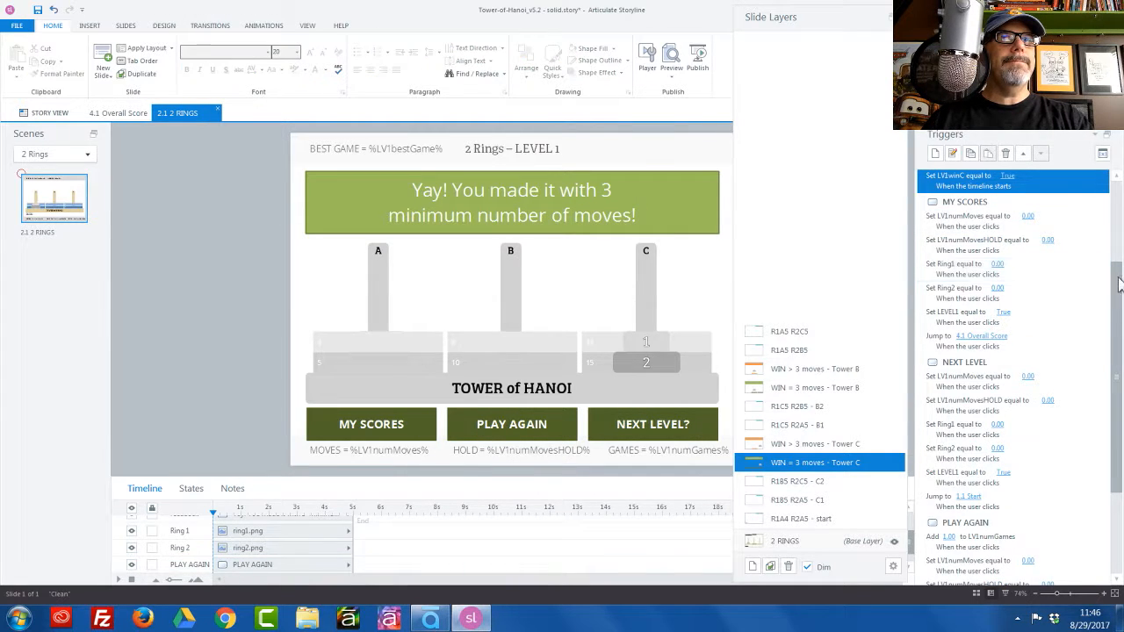
Step: Move the LV1winC trigger up the layer triggers to directly below the Ring2 trigger
drag(1113, 288, 1113, 205)
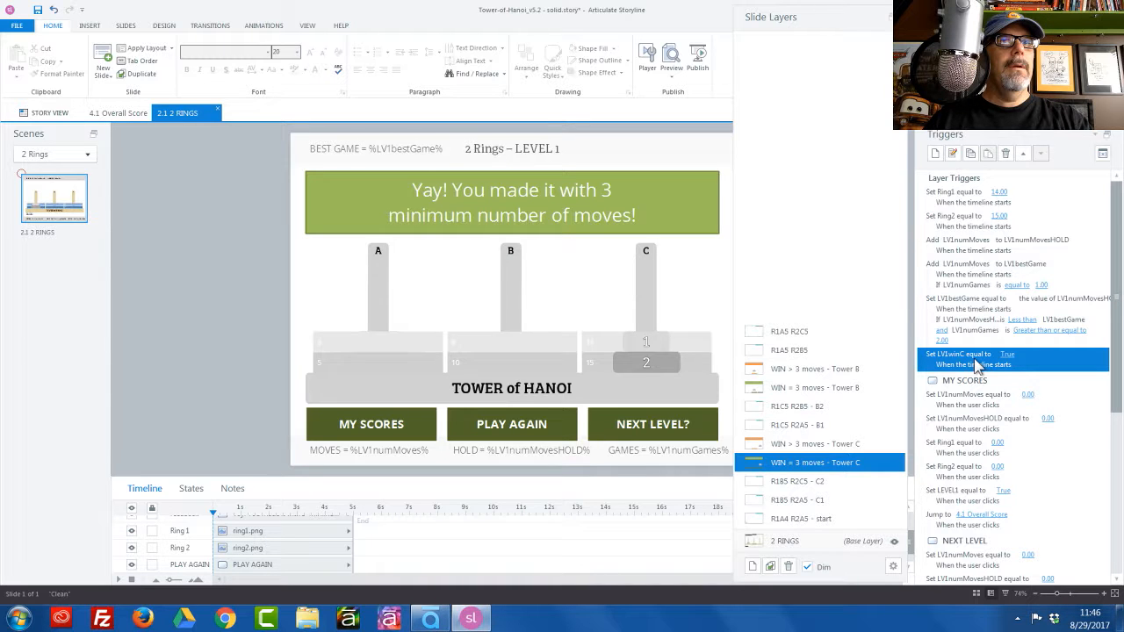
click(1022, 154)
click(1022, 153)
click(1023, 153)
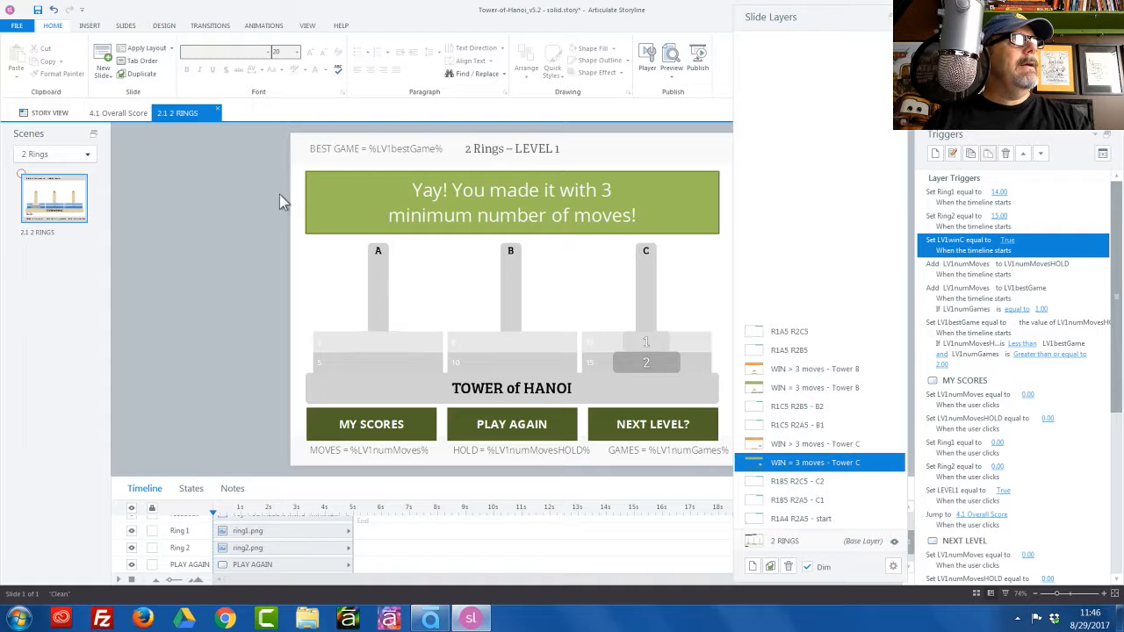
Step: Check the CLOSE button's triggers on the 4.1 Overall Score slide and return to the 2.1 2 RINGS slide
click(128, 115)
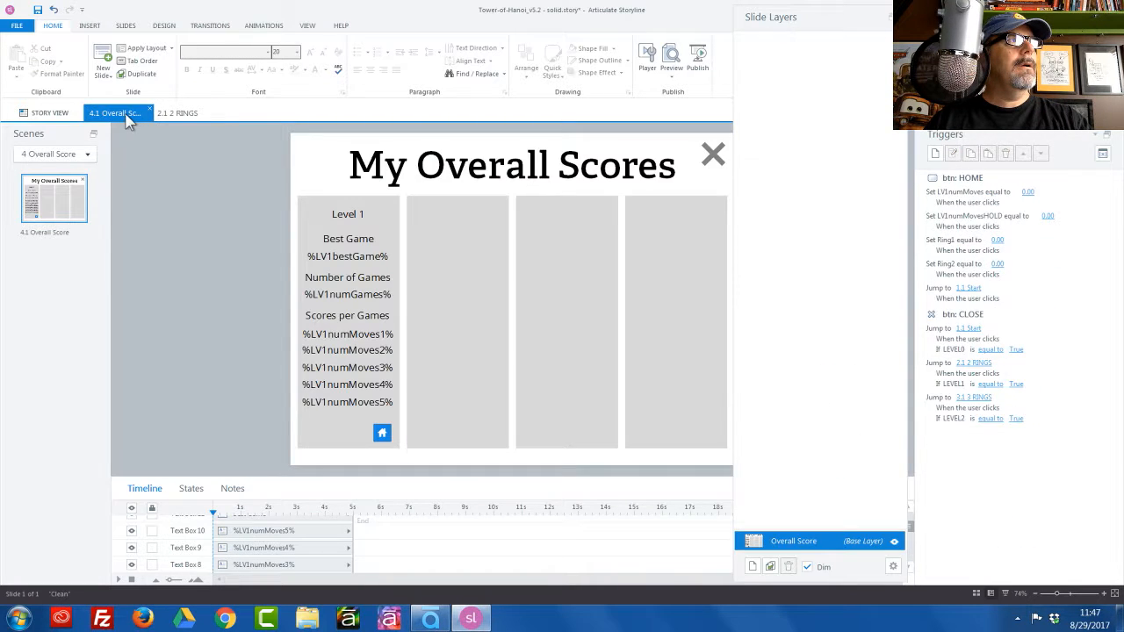
click(712, 155)
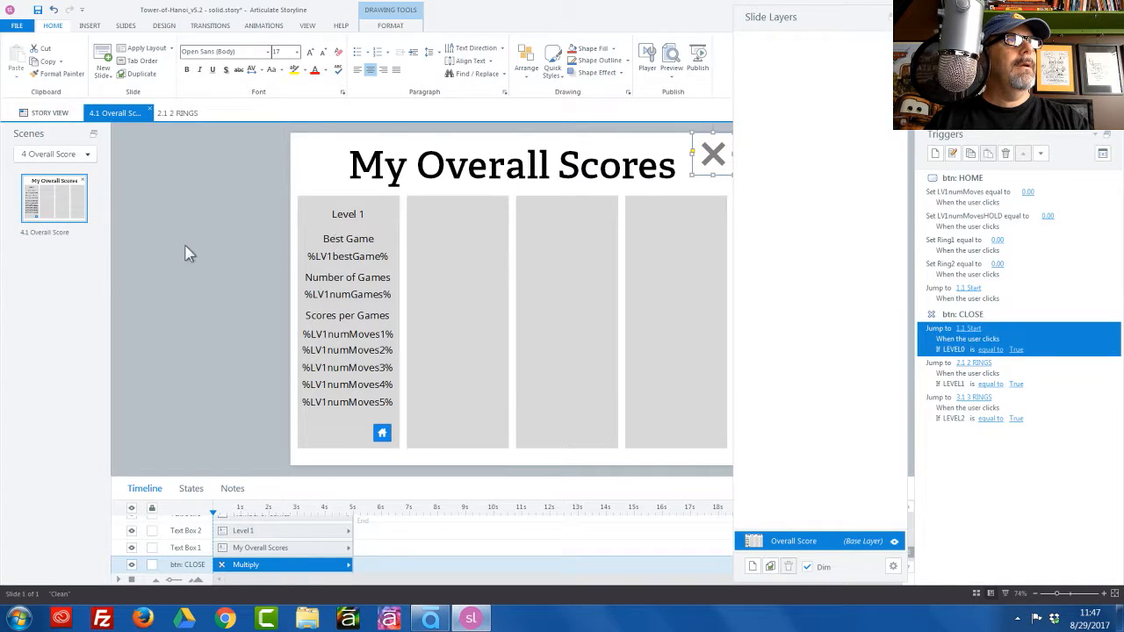
click(183, 113)
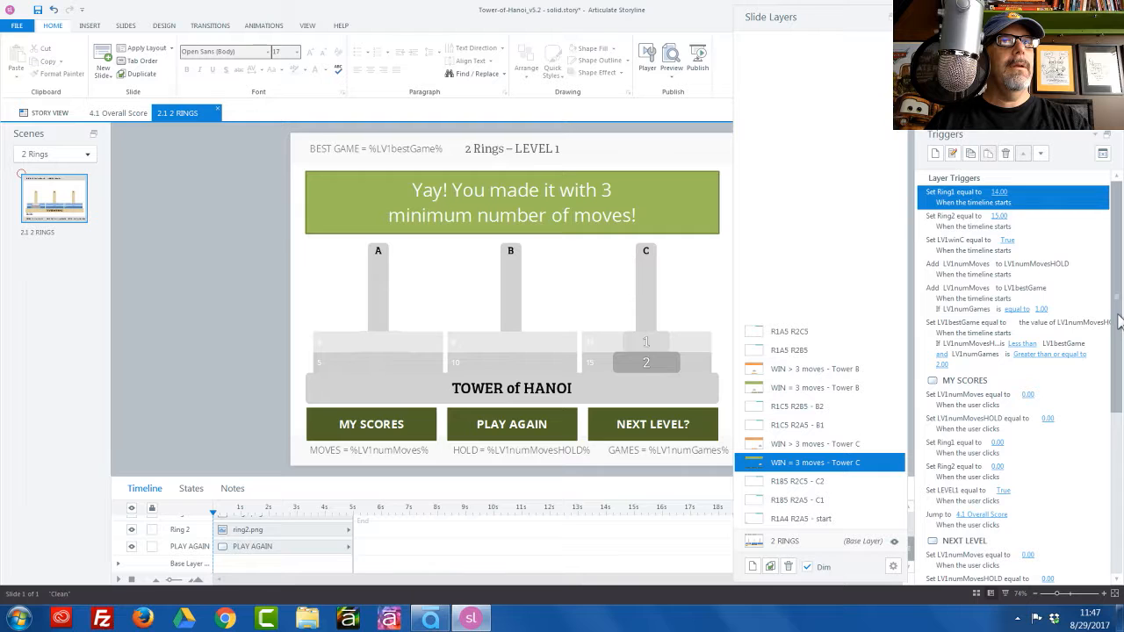
Step: Set the condition of the base layer's copied show-layer trigger for WIN = 3 moves - Tower B to LV1winB equal to True
scroll(1117, 322, down, 1)
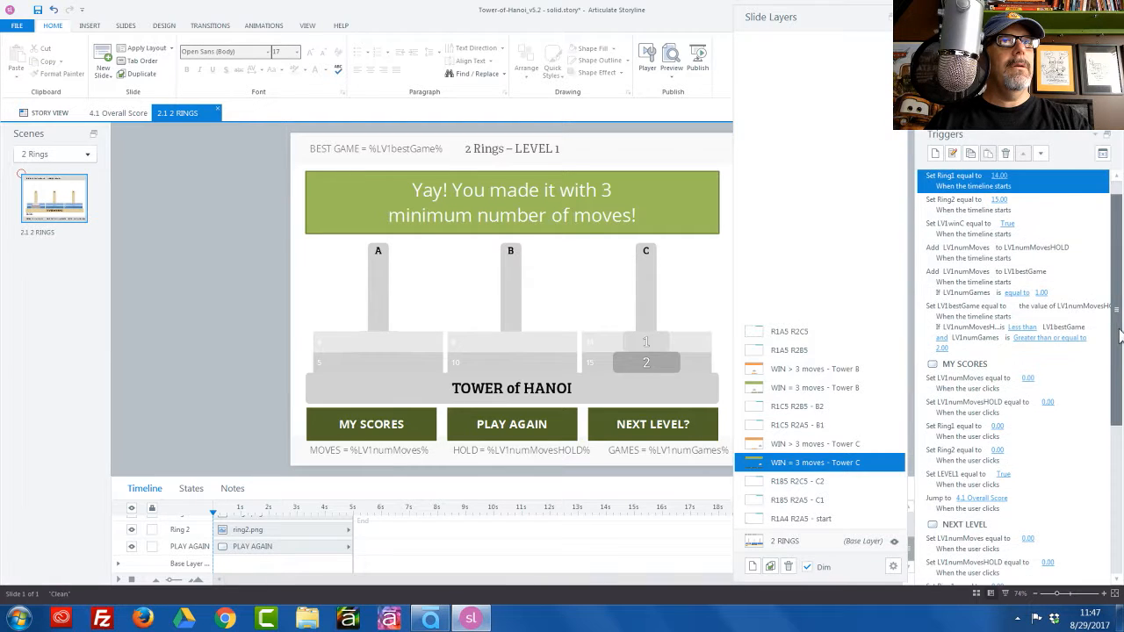
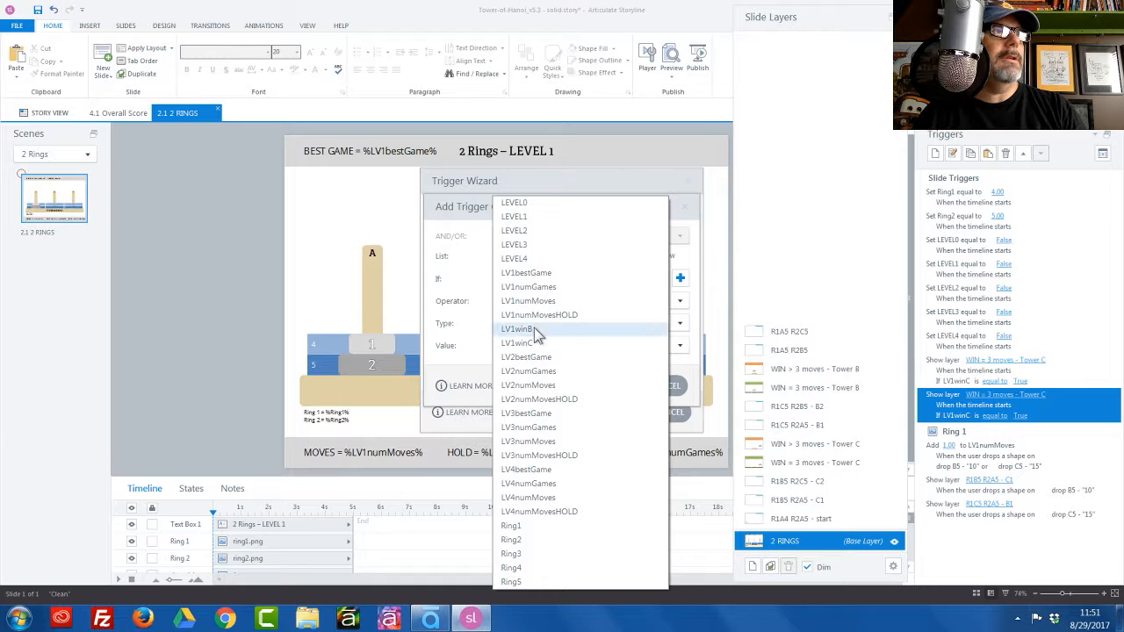
click(533, 328)
click(616, 386)
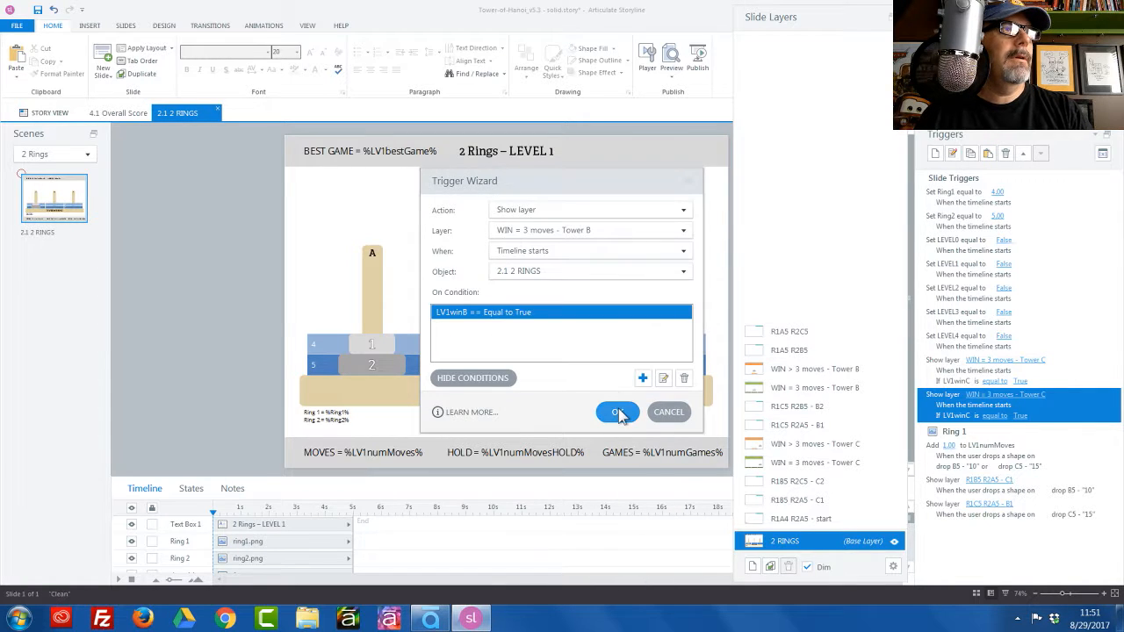
click(618, 410)
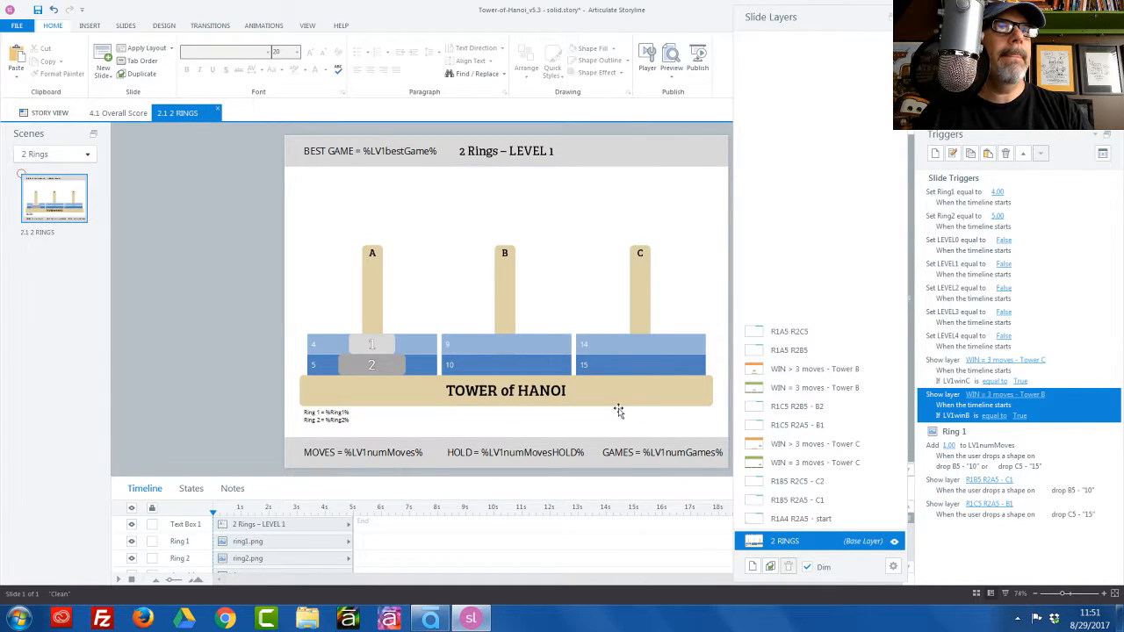
Step: Preview the entire project and solve level 1 by moving both rings to tower C in three moves
click(672, 72)
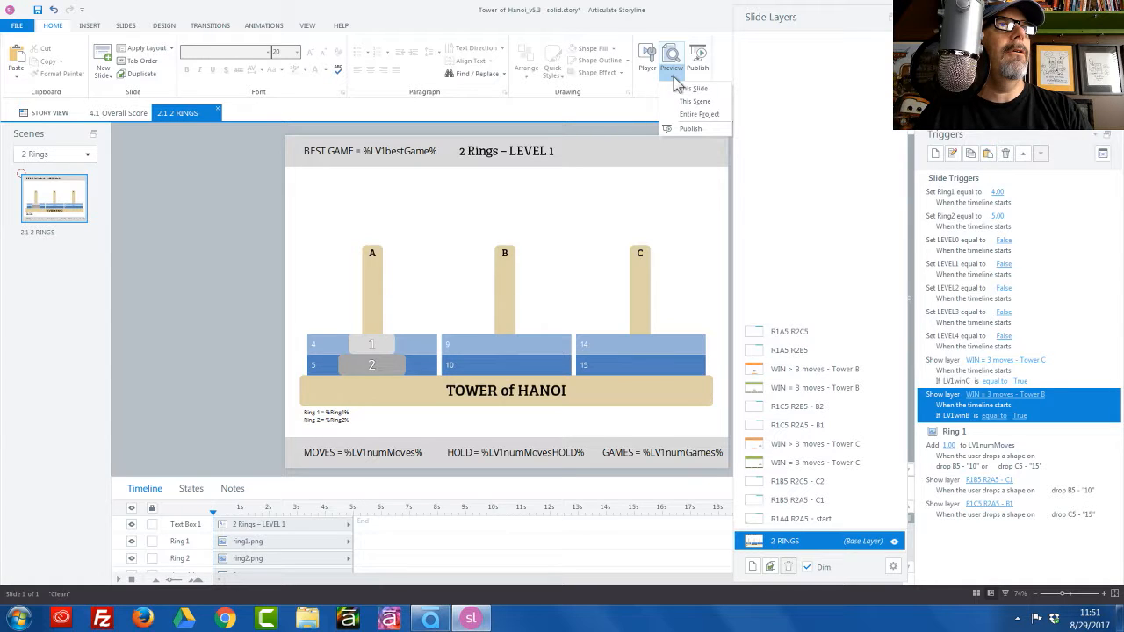
click(699, 114)
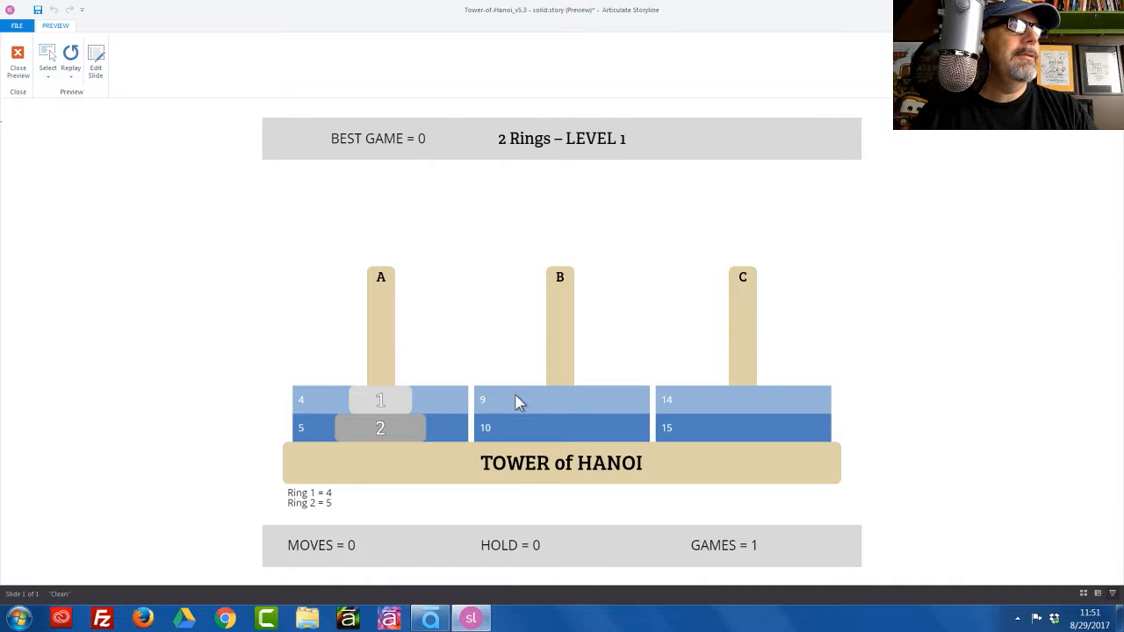
drag(385, 400, 541, 420)
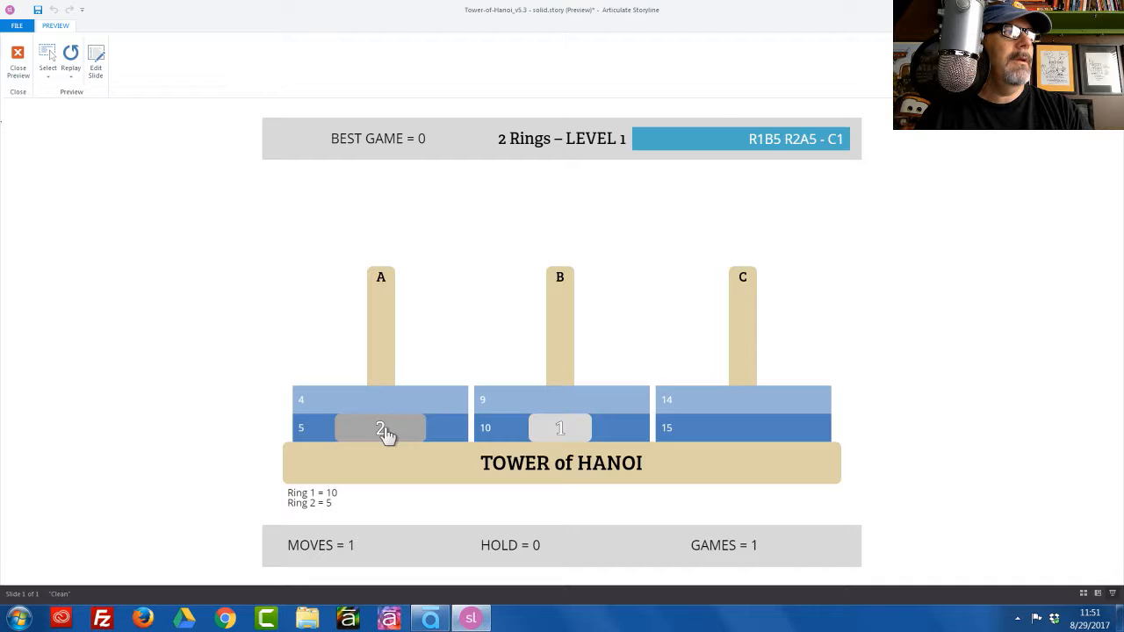
drag(383, 434, 725, 439)
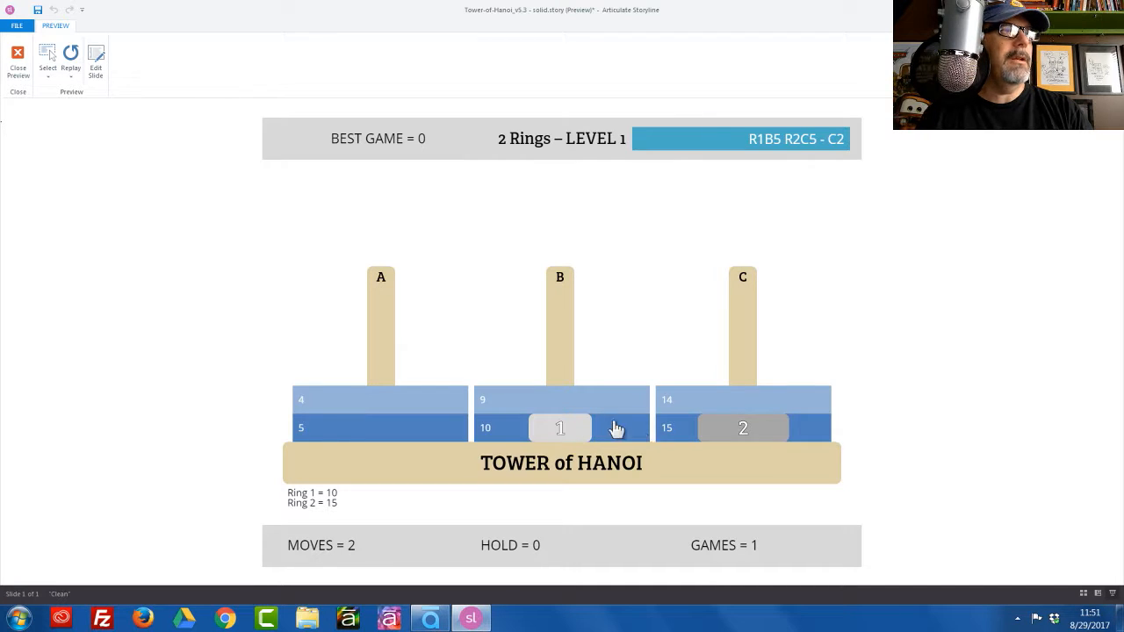
drag(570, 427, 737, 410)
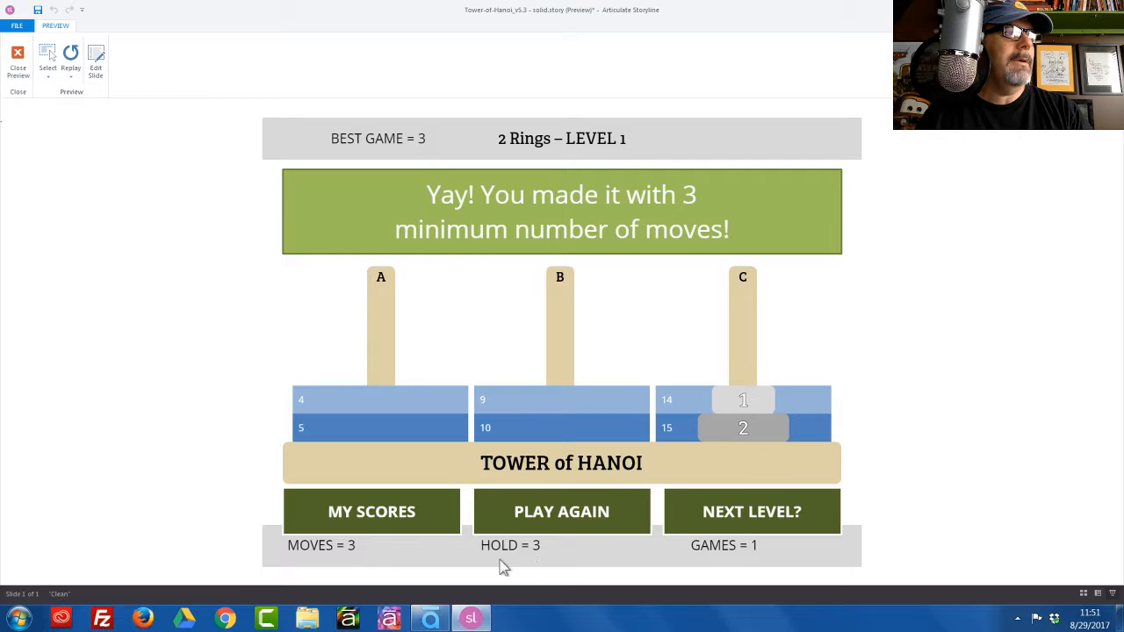
Step: Visit My Scores from the win screen, return to level 1 to check the rings, and close the preview
click(367, 518)
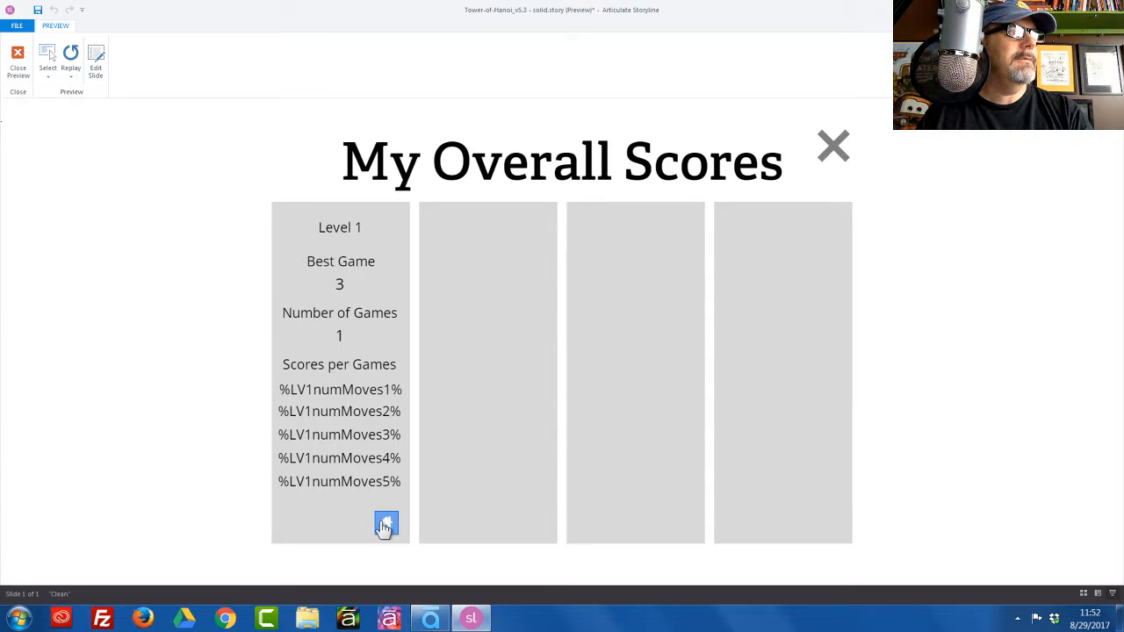
click(834, 149)
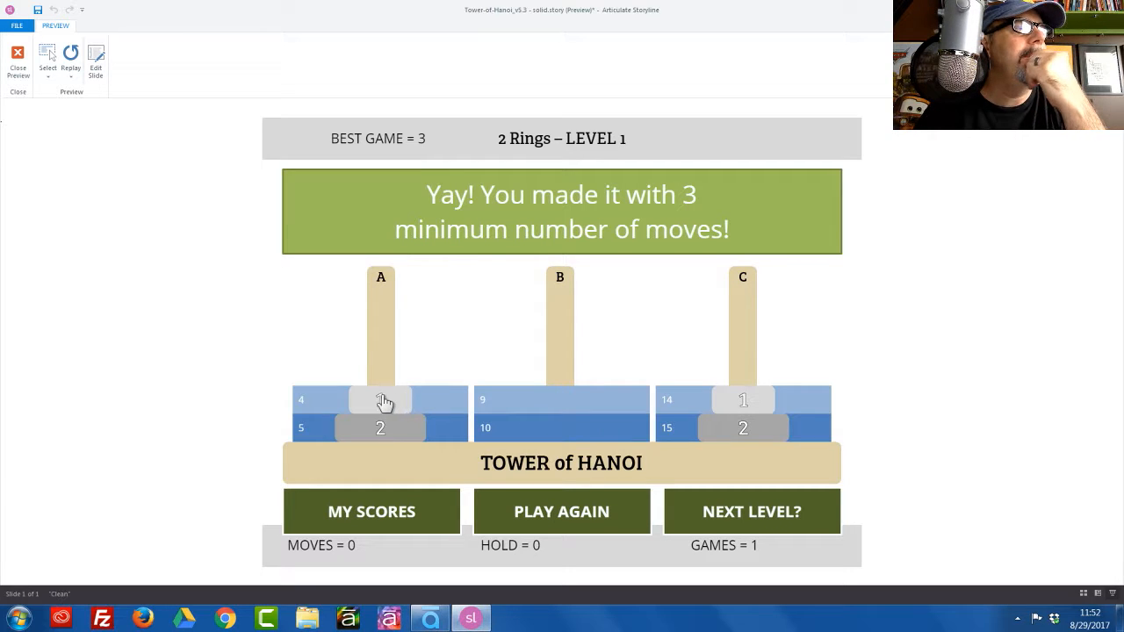
mouse_move(378, 401)
mouse_down()
mouse_move(452, 325)
mouse_move(377, 403)
mouse_up()
click(18, 60)
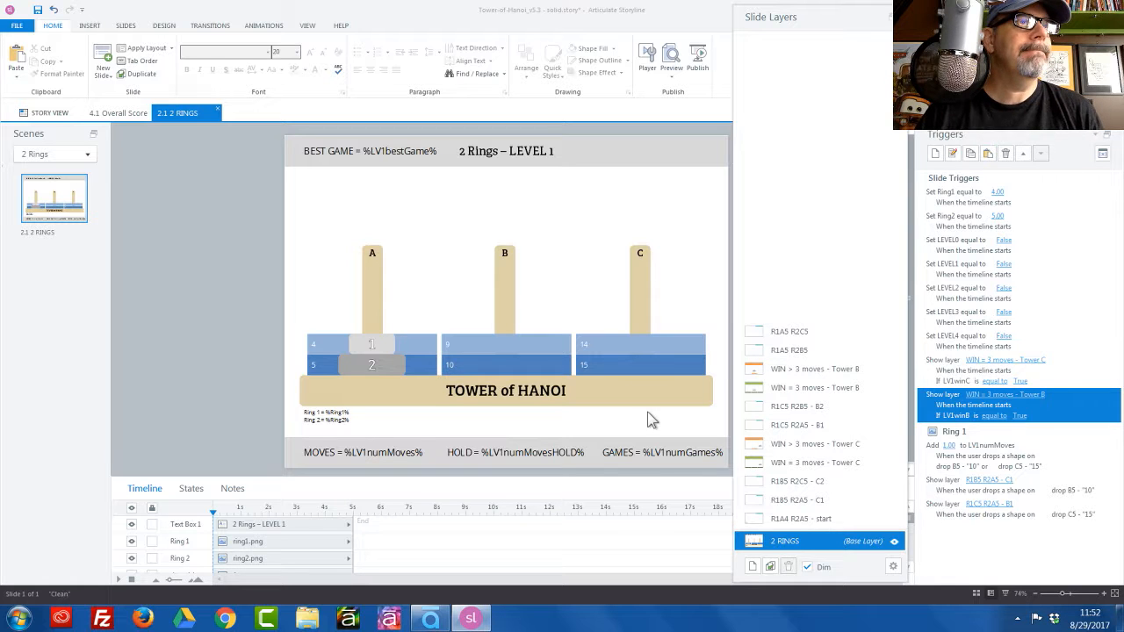
Step: Examine the triggers hiding Ring 1 and Ring 2 on the R1B5 R2A5 - C1 layer and compare its rings with the base layer
click(801, 502)
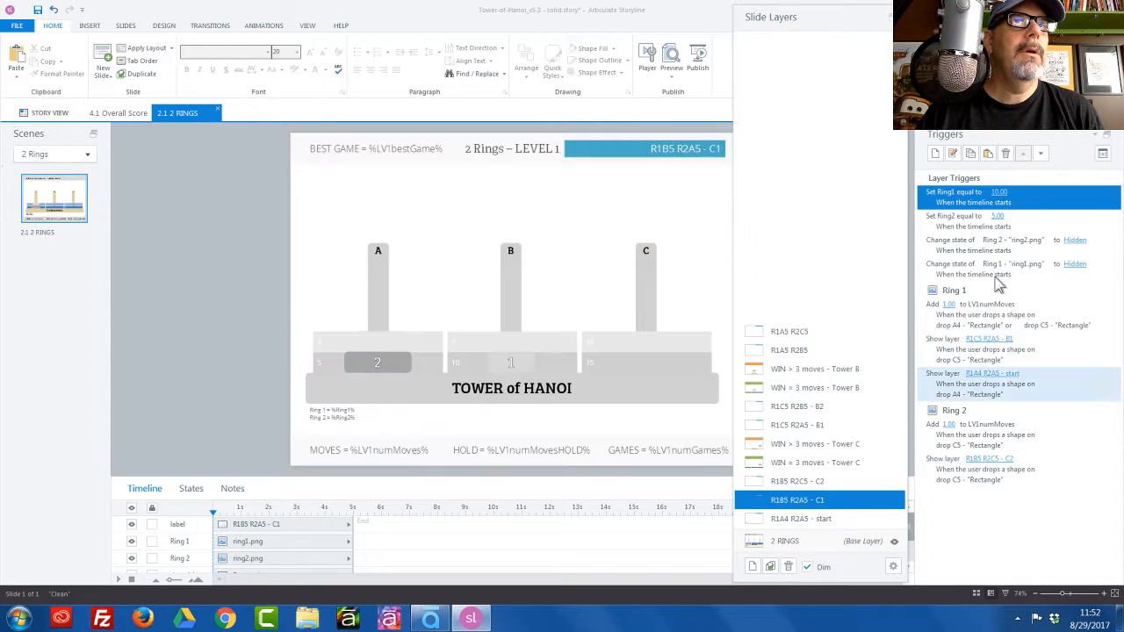
click(987, 246)
click(985, 274)
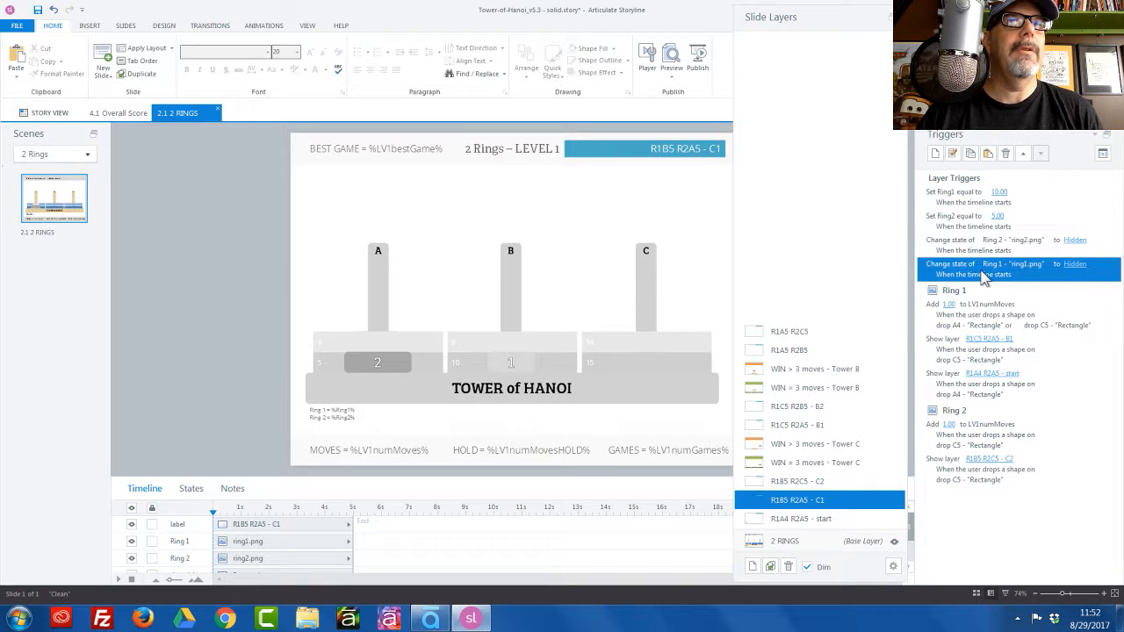
click(977, 253)
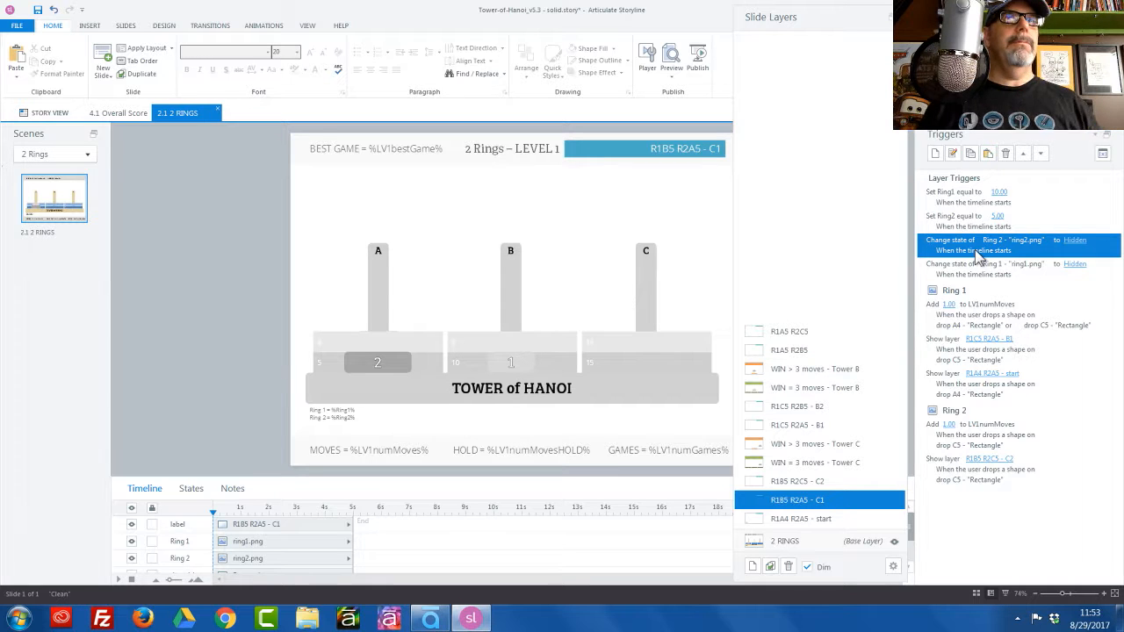
click(817, 540)
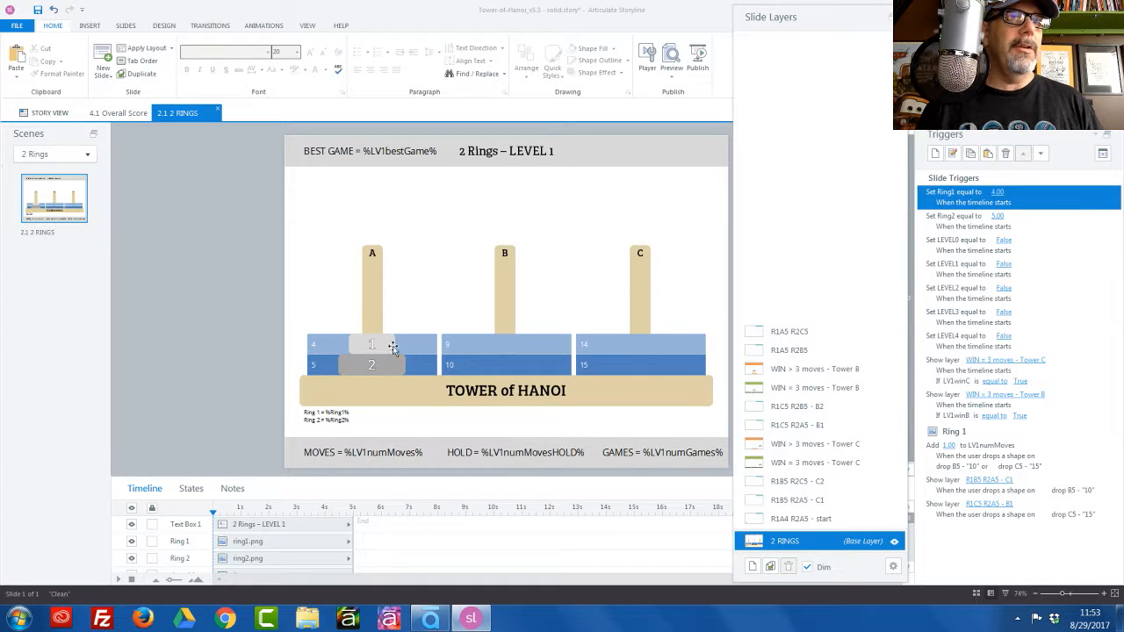
click(805, 502)
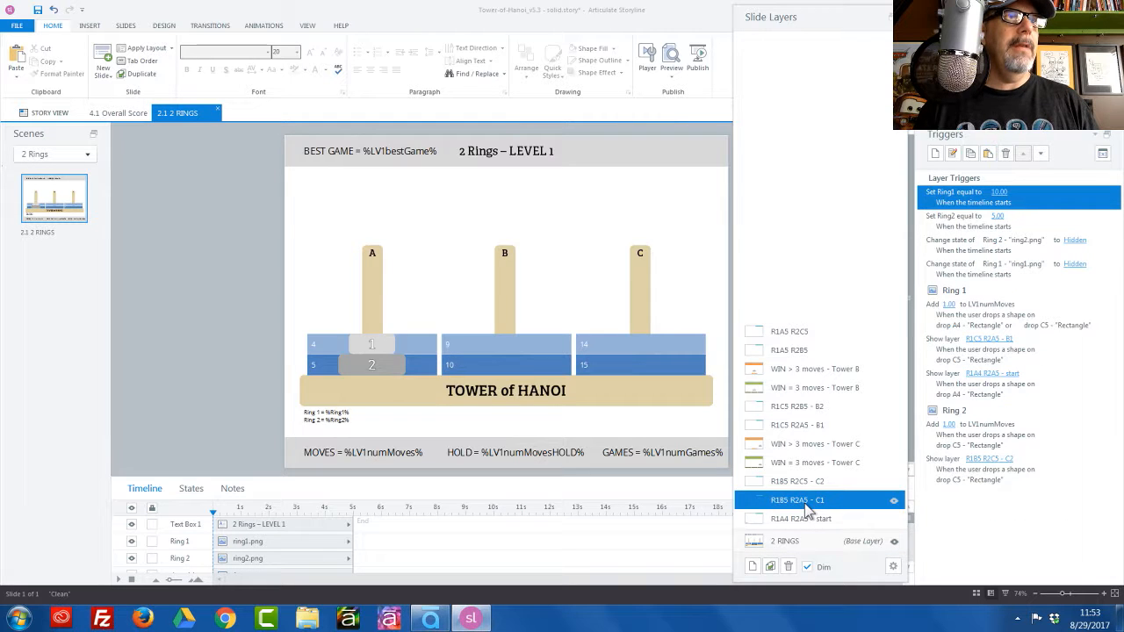
click(386, 363)
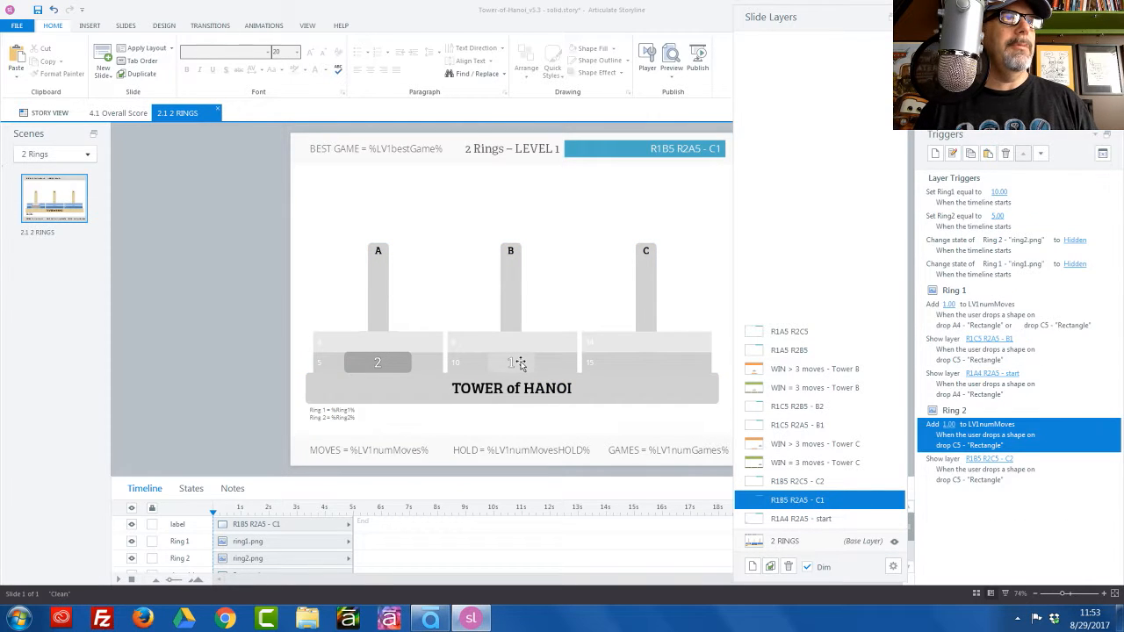
click(521, 364)
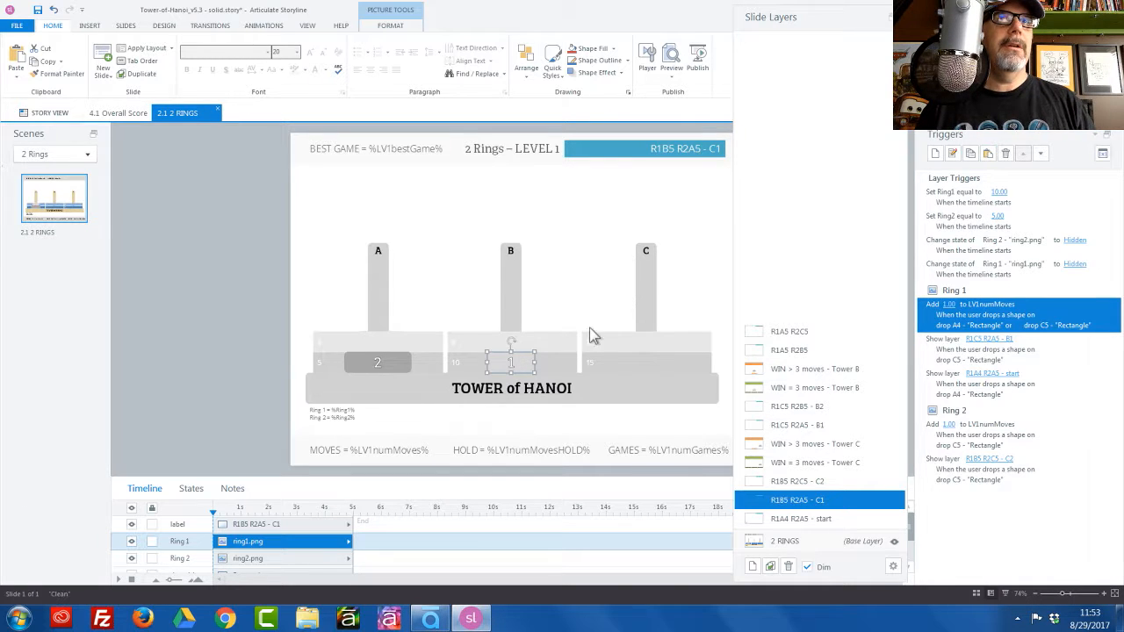
Step: Copy the trigger that hides Ring 2 to the WIN = 3 moves - Tower C layer, targeting the base layer's Ring 2
click(997, 252)
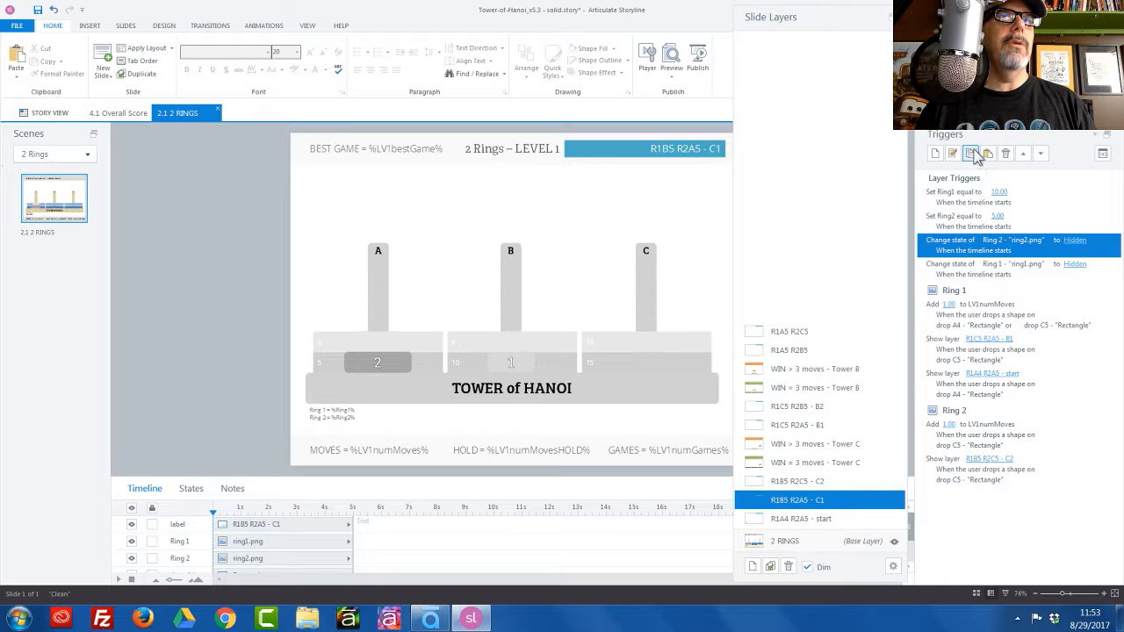
click(812, 461)
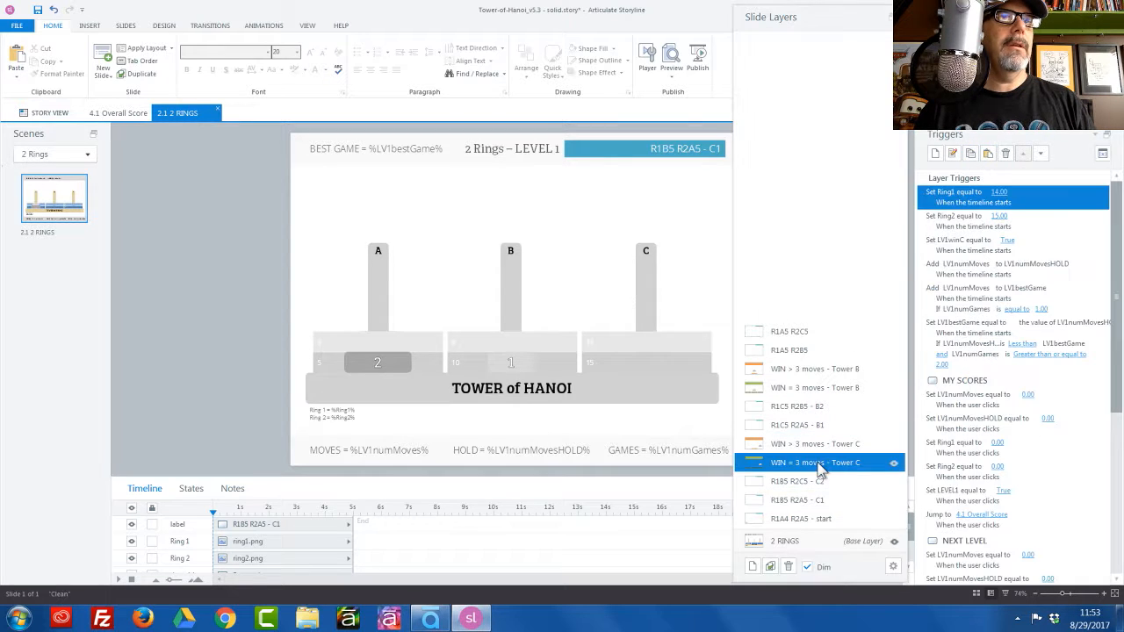
click(987, 156)
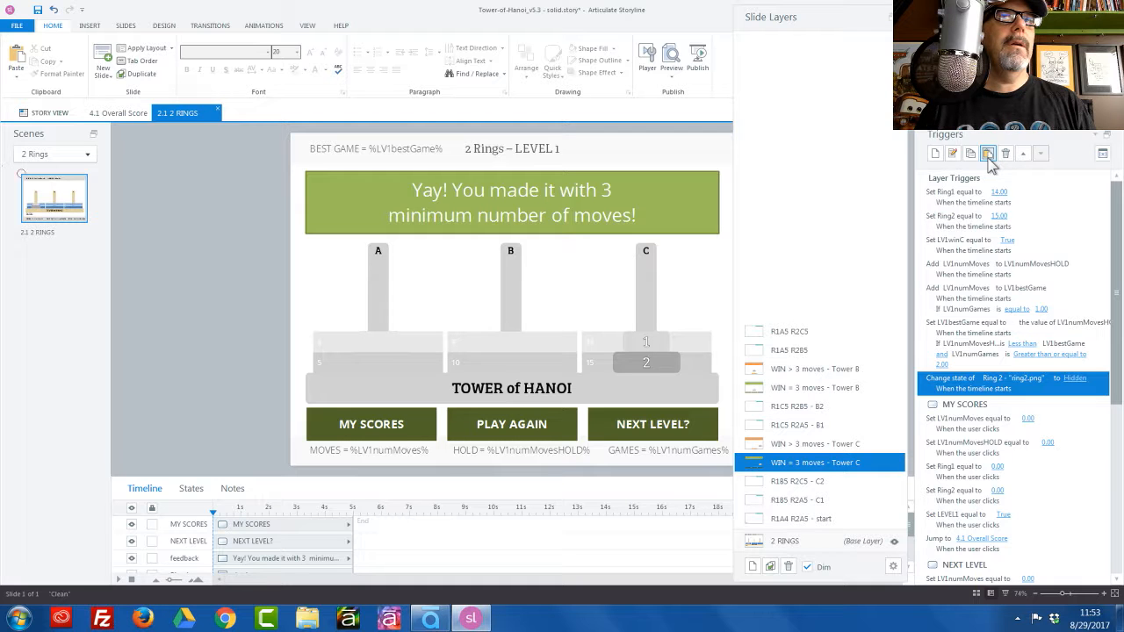
double_click(989, 387)
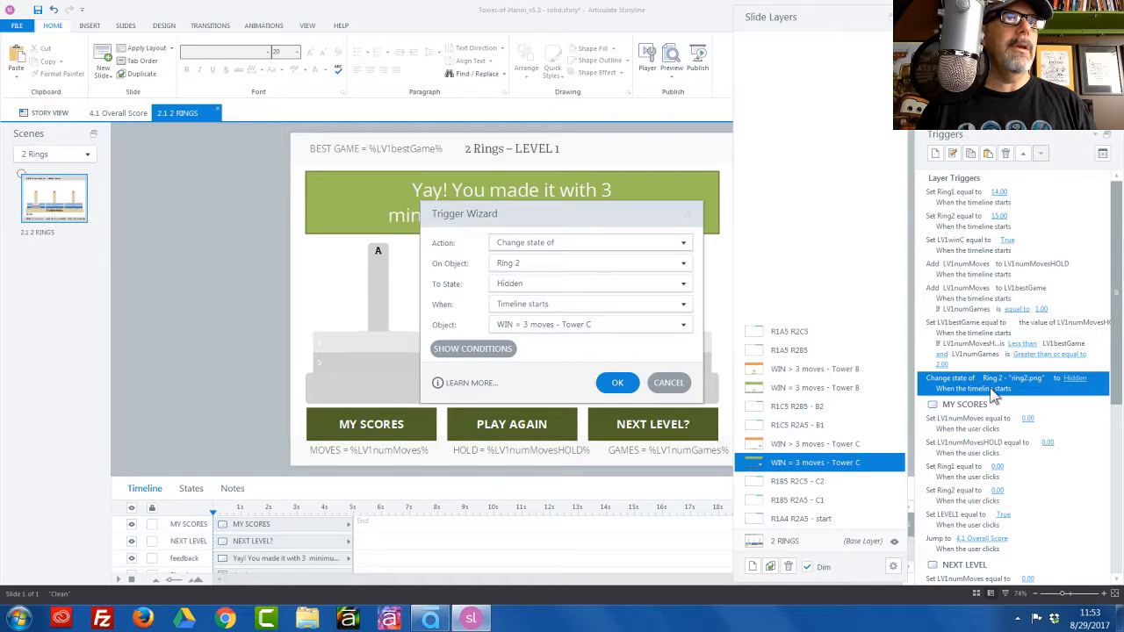
click(561, 265)
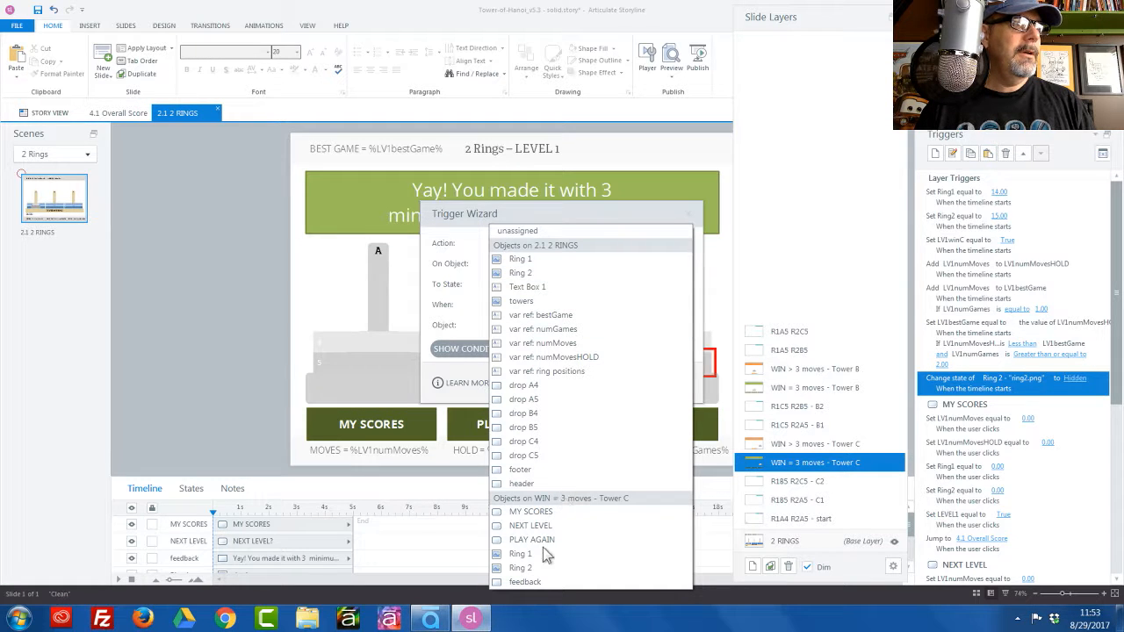
click(531, 273)
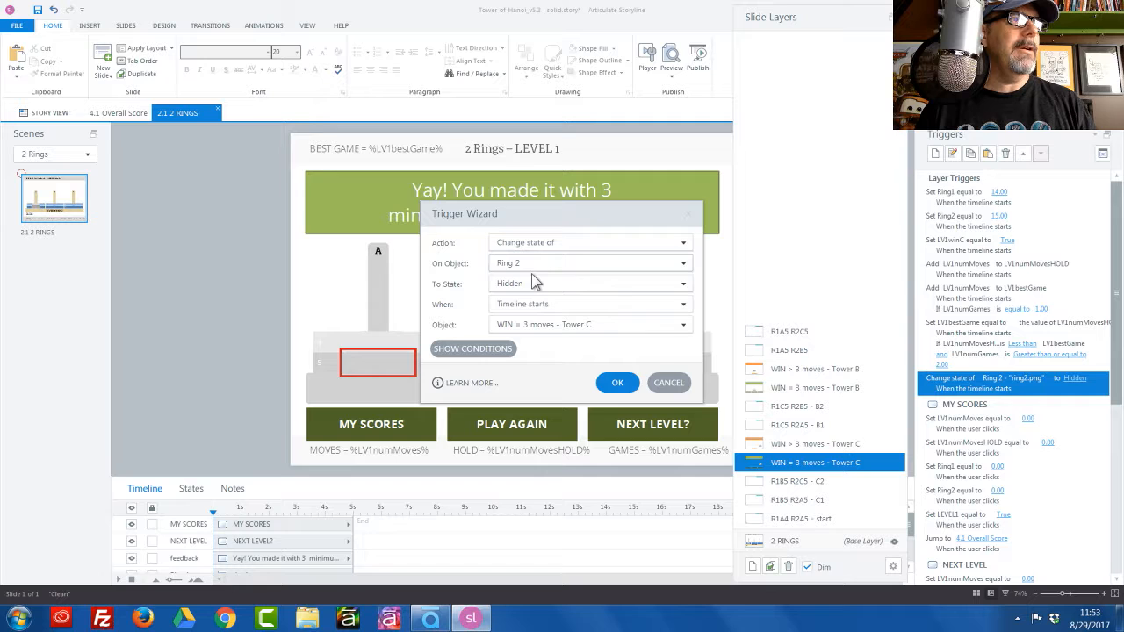
click(616, 384)
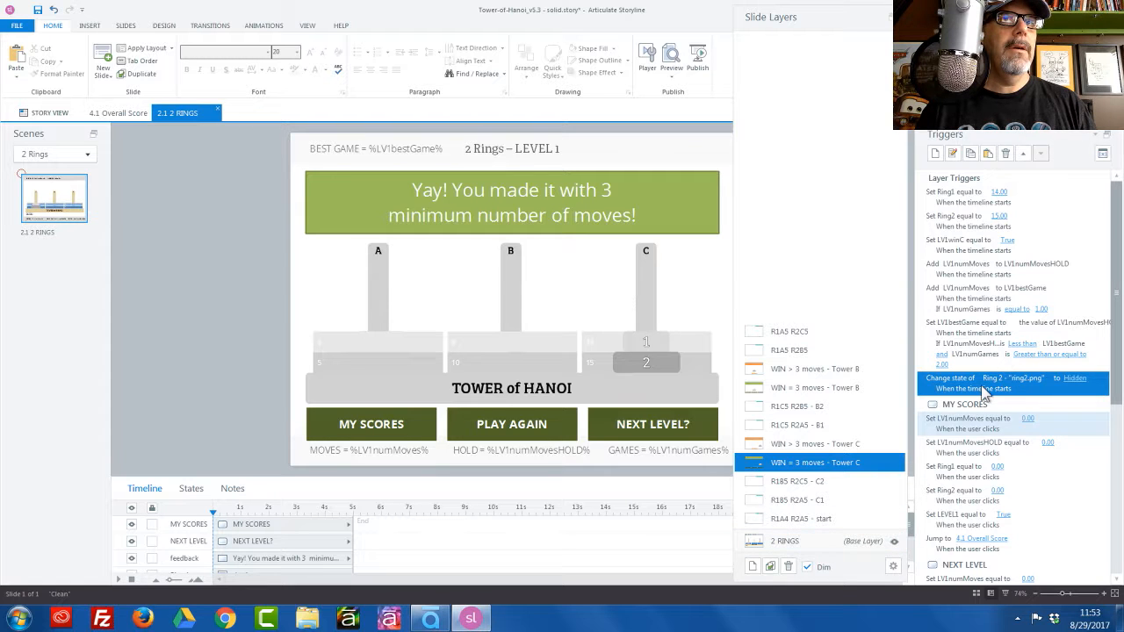
Step: Duplicate the Ring 2 hiding trigger on the Tower C win layer and retarget the copy to the base layer's Ring 1
click(970, 153)
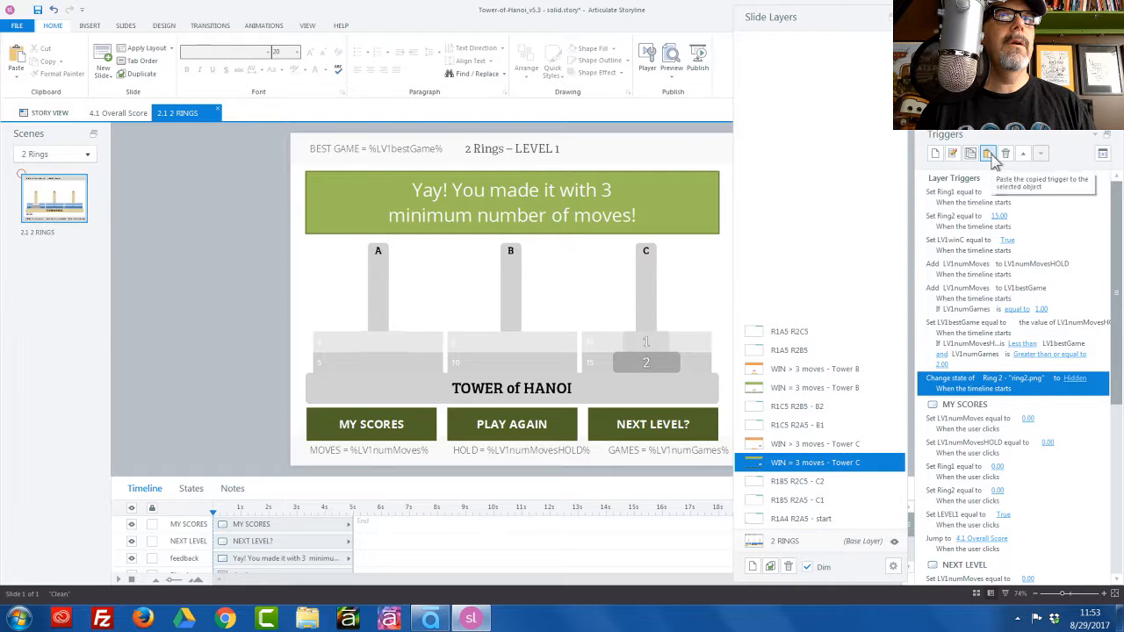
click(988, 154)
double_click(992, 381)
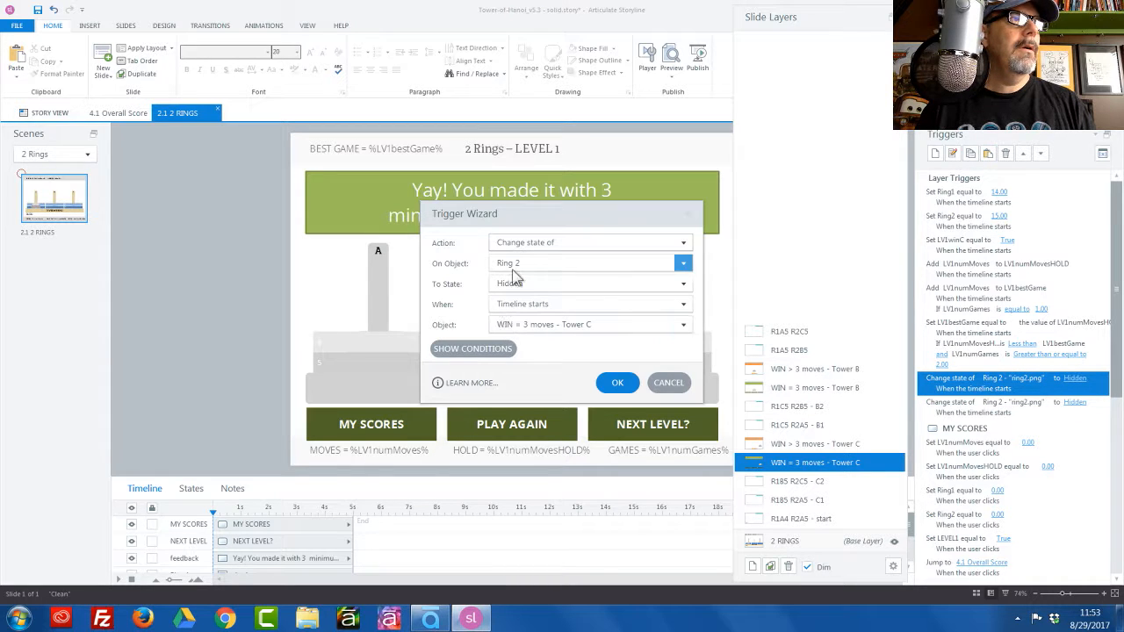
click(521, 265)
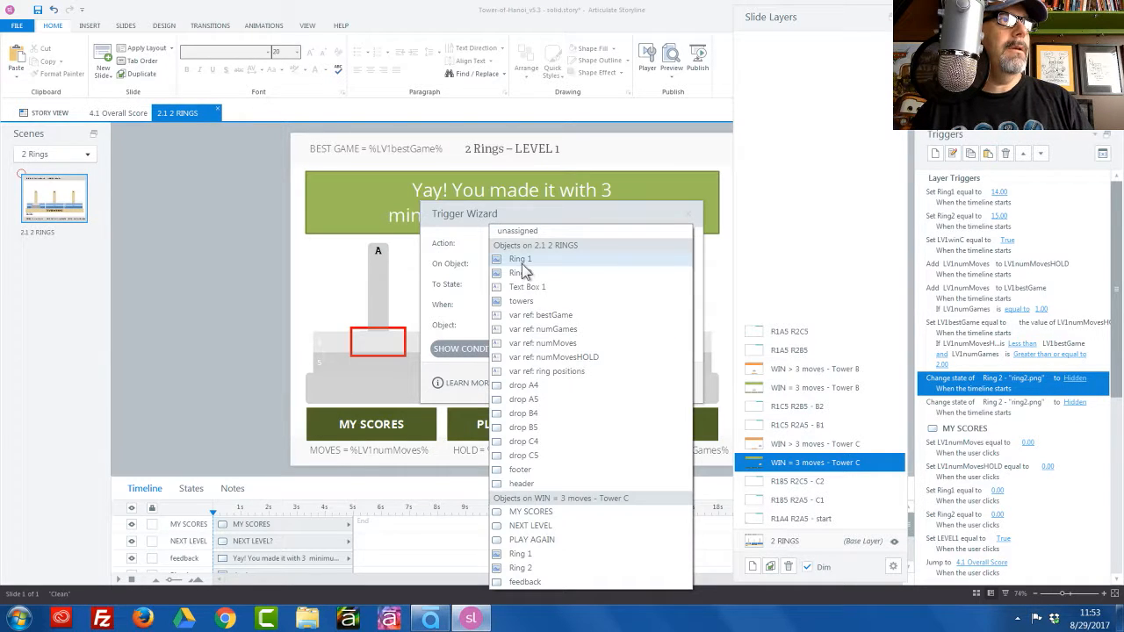
click(521, 260)
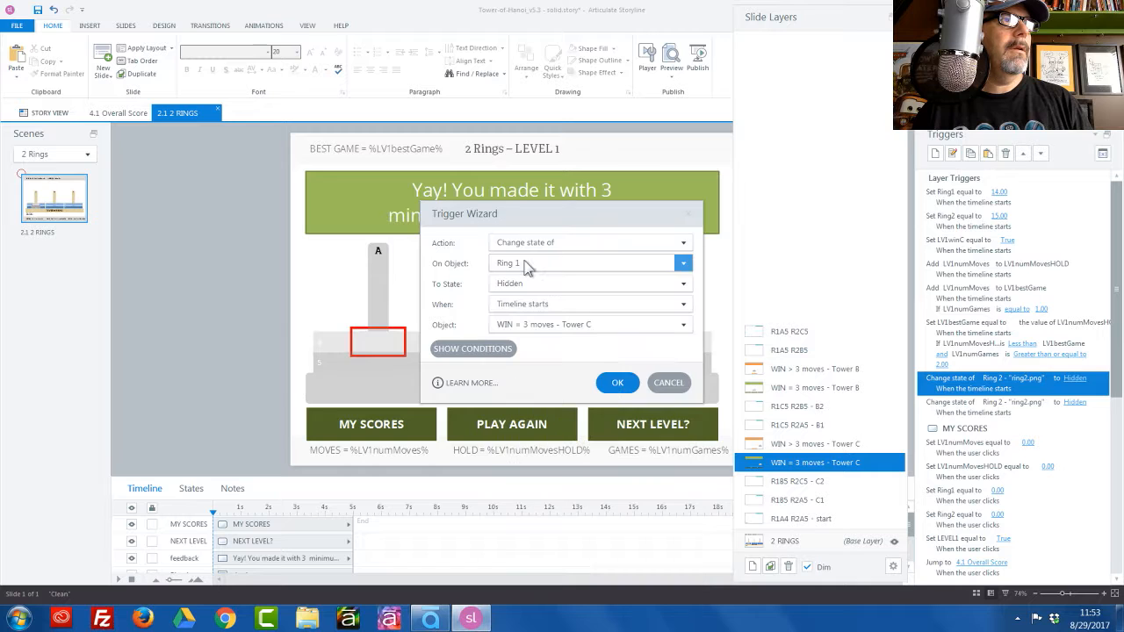
click(619, 384)
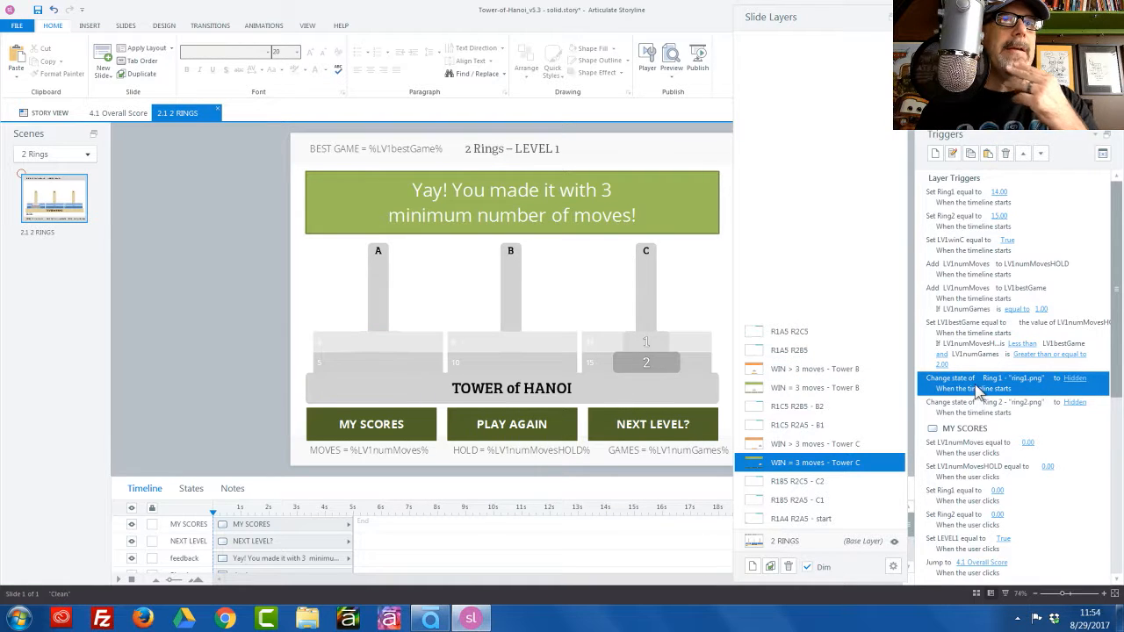
Step: Paste the Ring 2 hiding trigger onto the WIN = 3 moves - Tower B layer and target the base layer's Ring 2
click(848, 392)
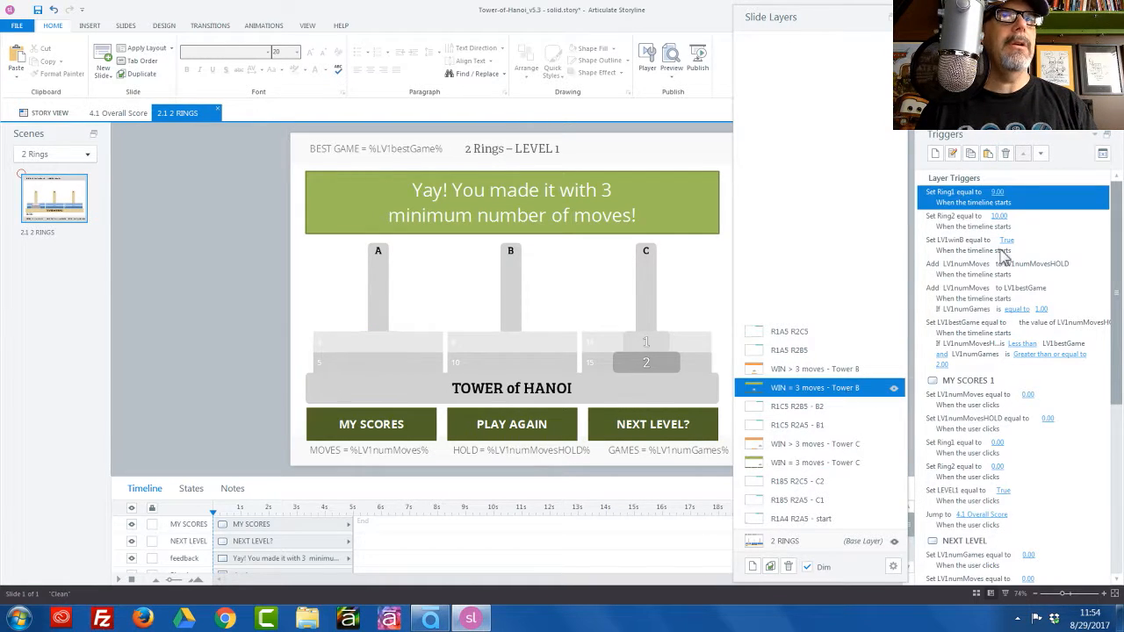
click(987, 153)
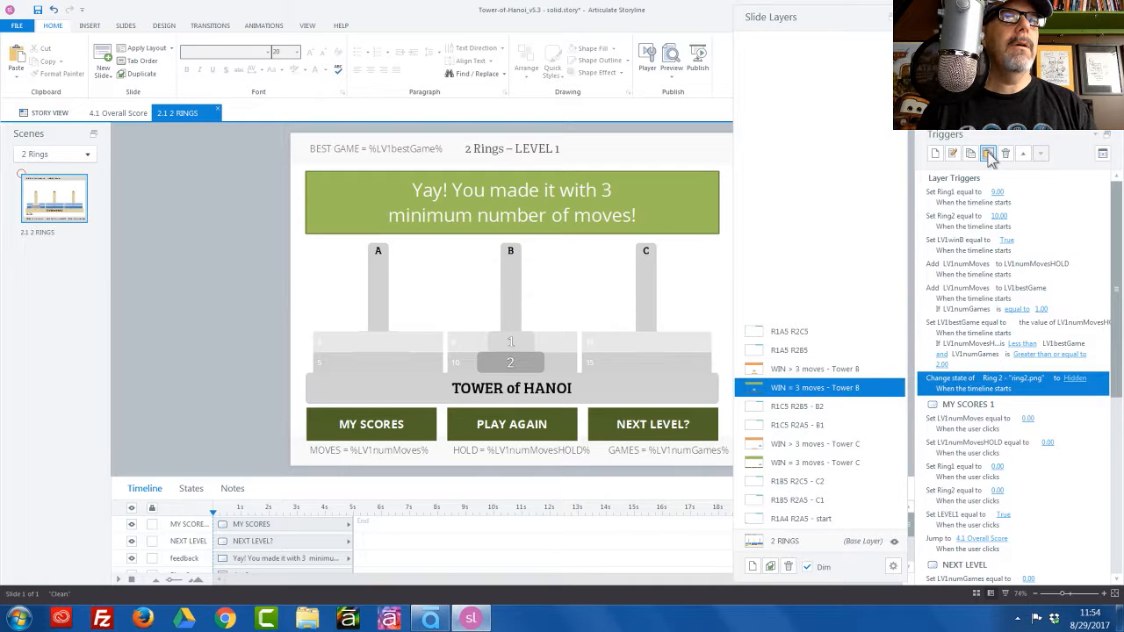
double_click(993, 386)
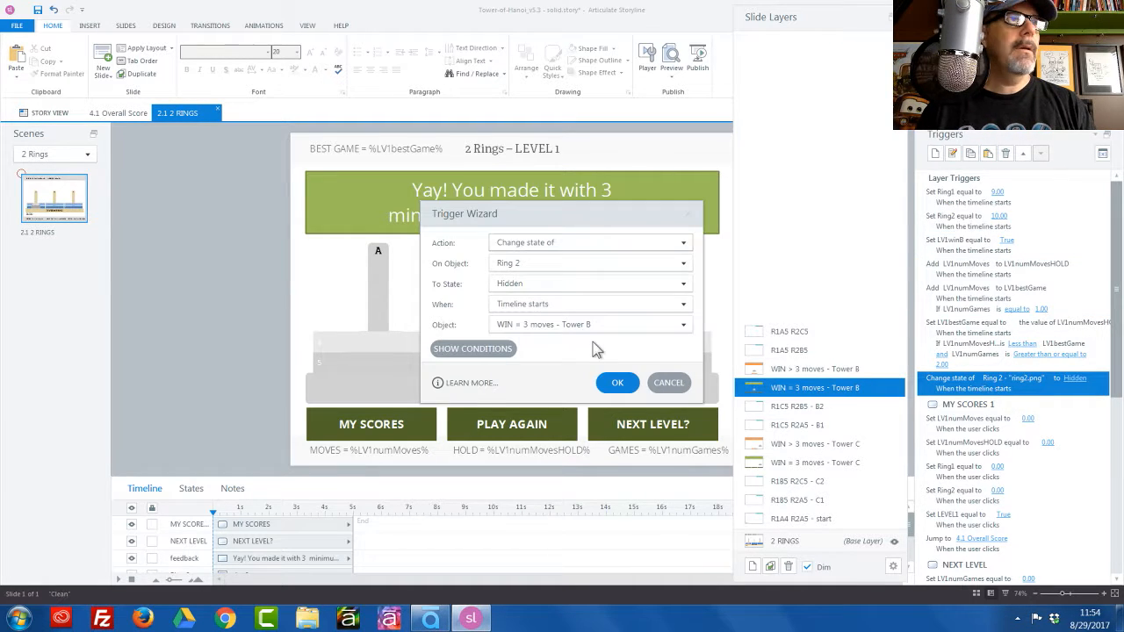
click(565, 274)
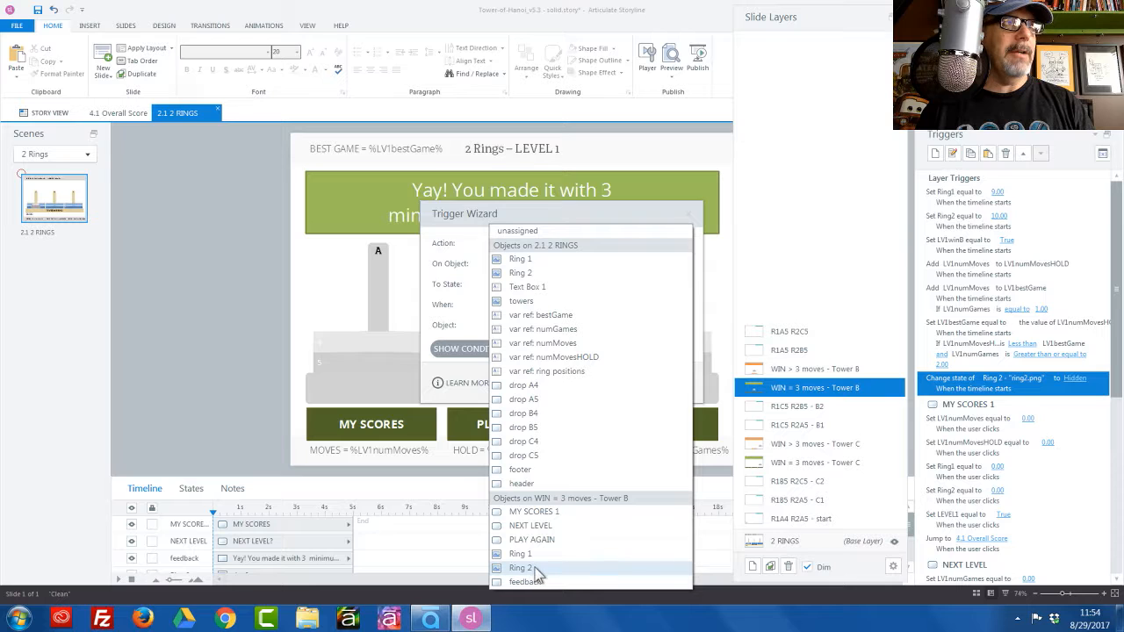
click(530, 276)
click(616, 380)
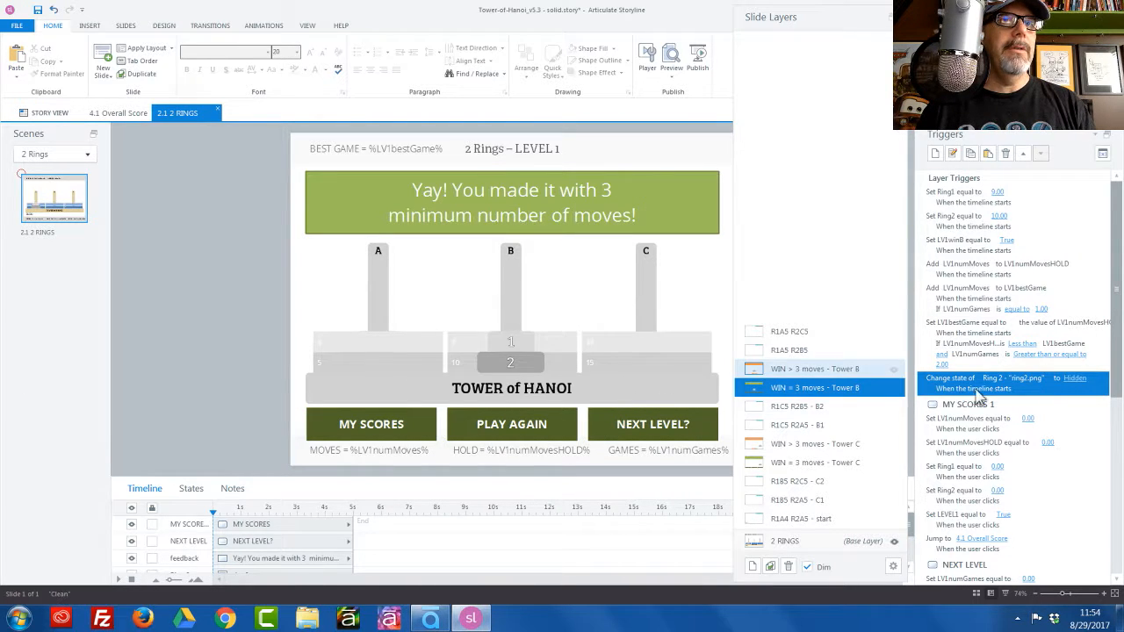
Step: Duplicate the Ring 2 hiding trigger on the Tower B win layer and retarget the copy to the base layer's Ring 1
click(970, 155)
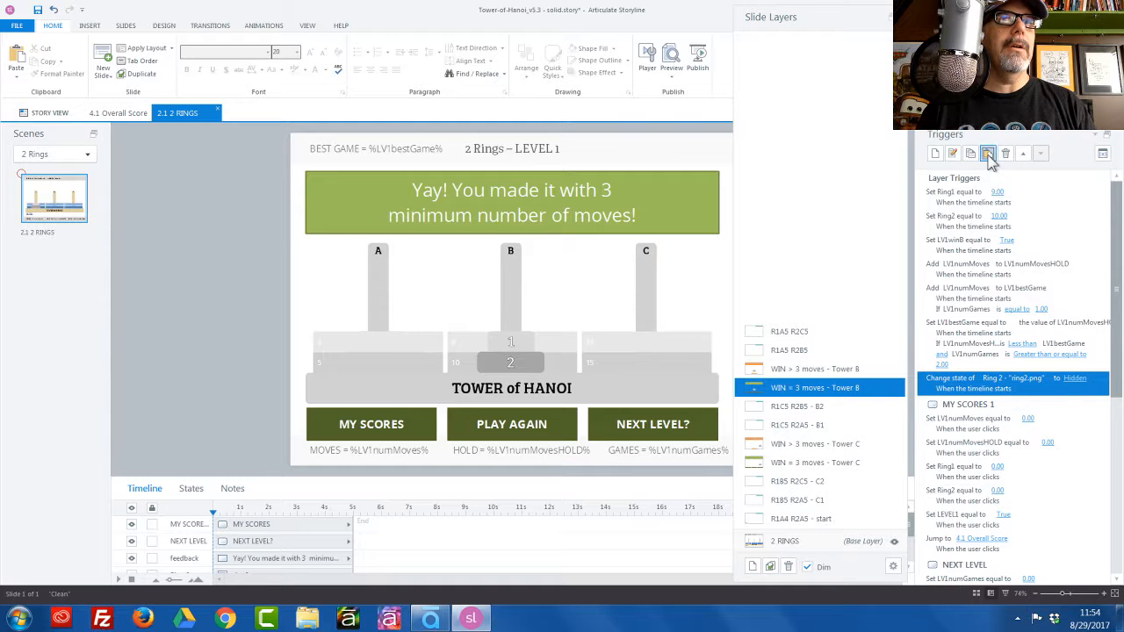
click(988, 155)
double_click(990, 389)
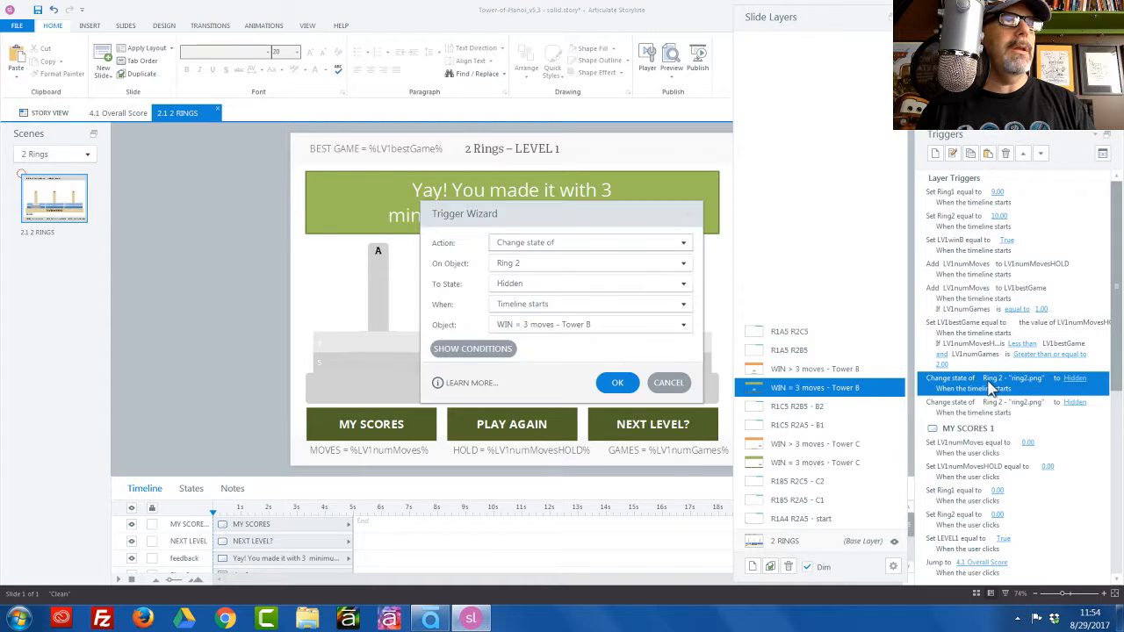
click(560, 269)
click(532, 257)
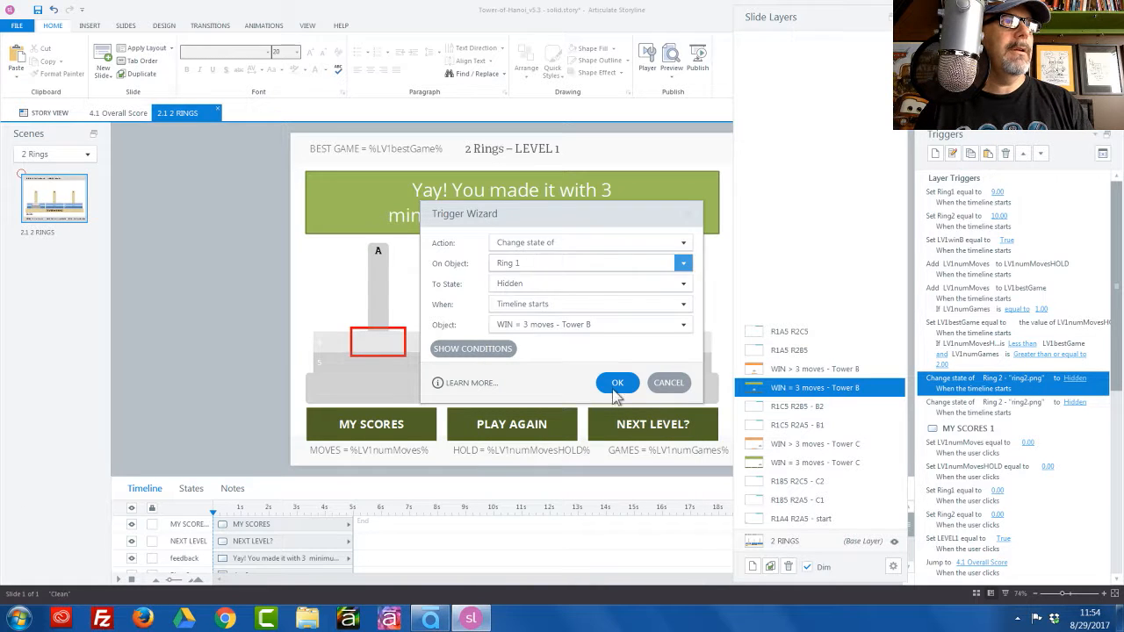
click(617, 386)
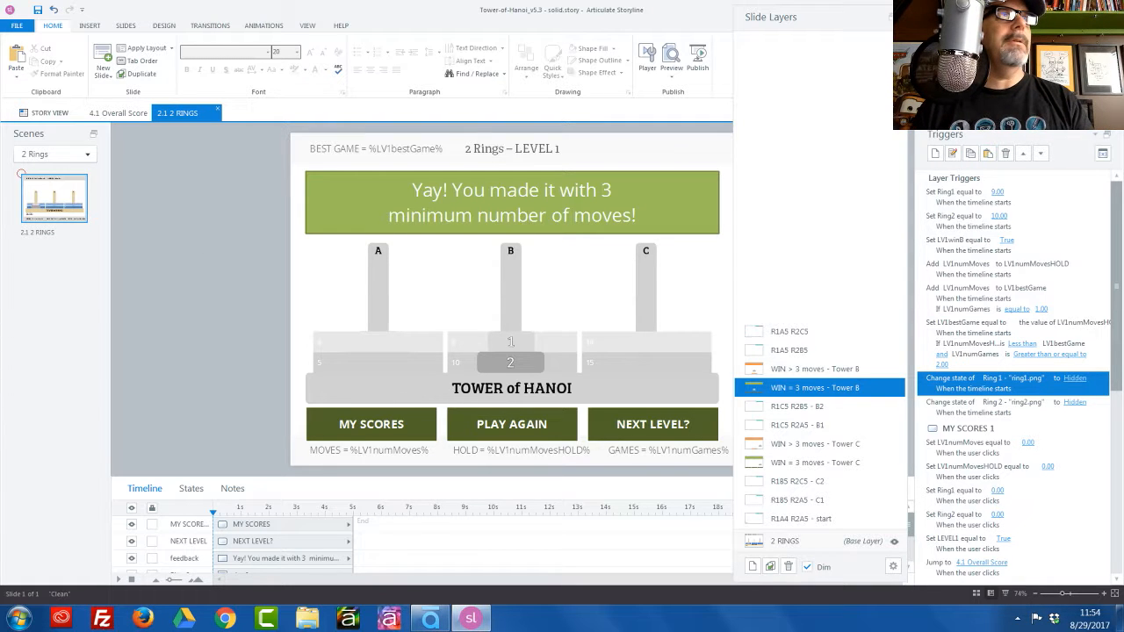
Step: Preview the entire project and solve level 1 in three moves, stacking both rings on Tower C
click(671, 73)
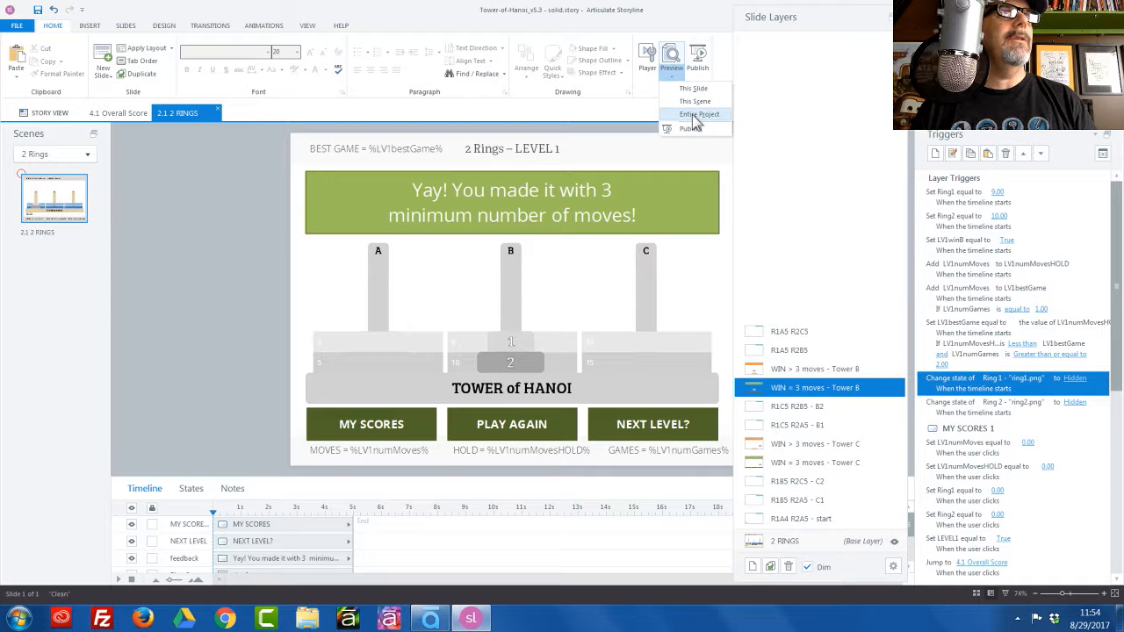
click(691, 114)
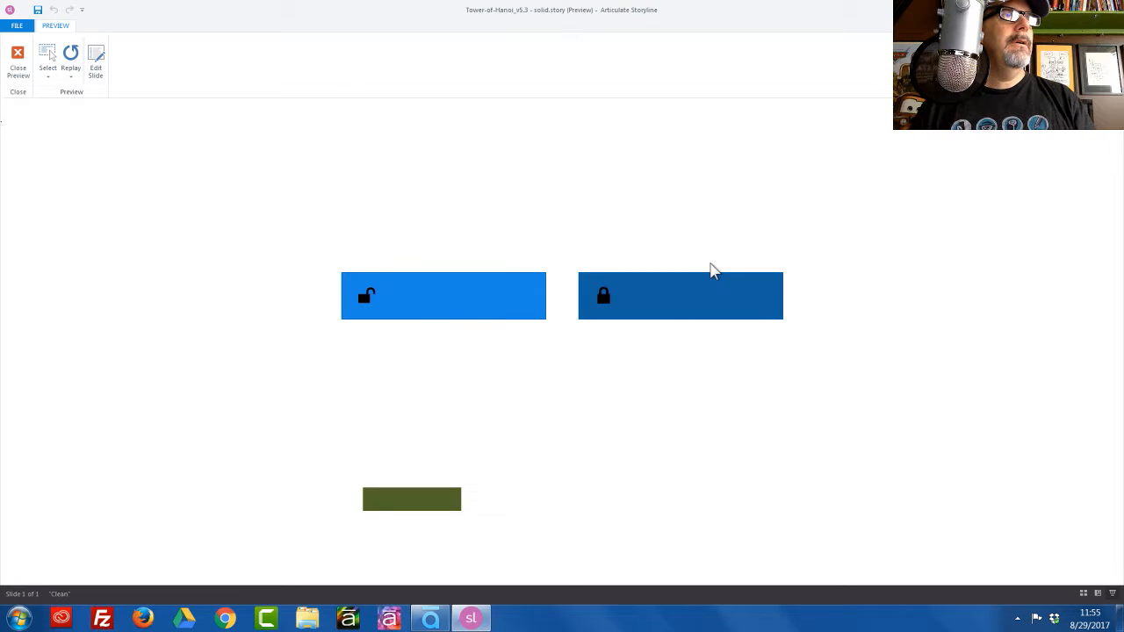
click(477, 299)
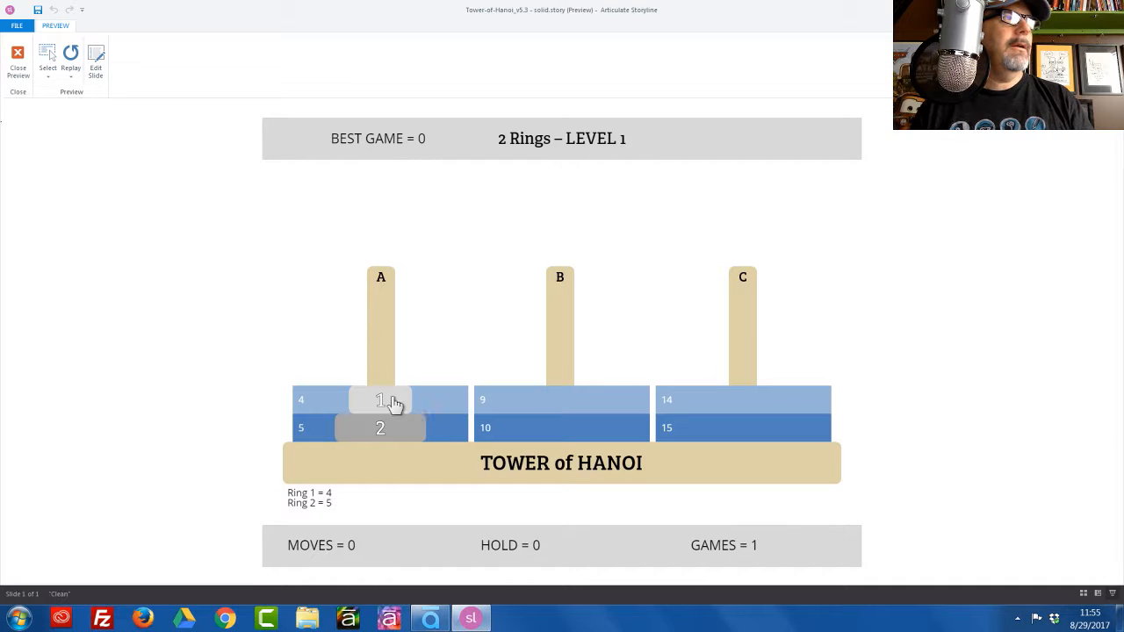
click(395, 404)
click(581, 427)
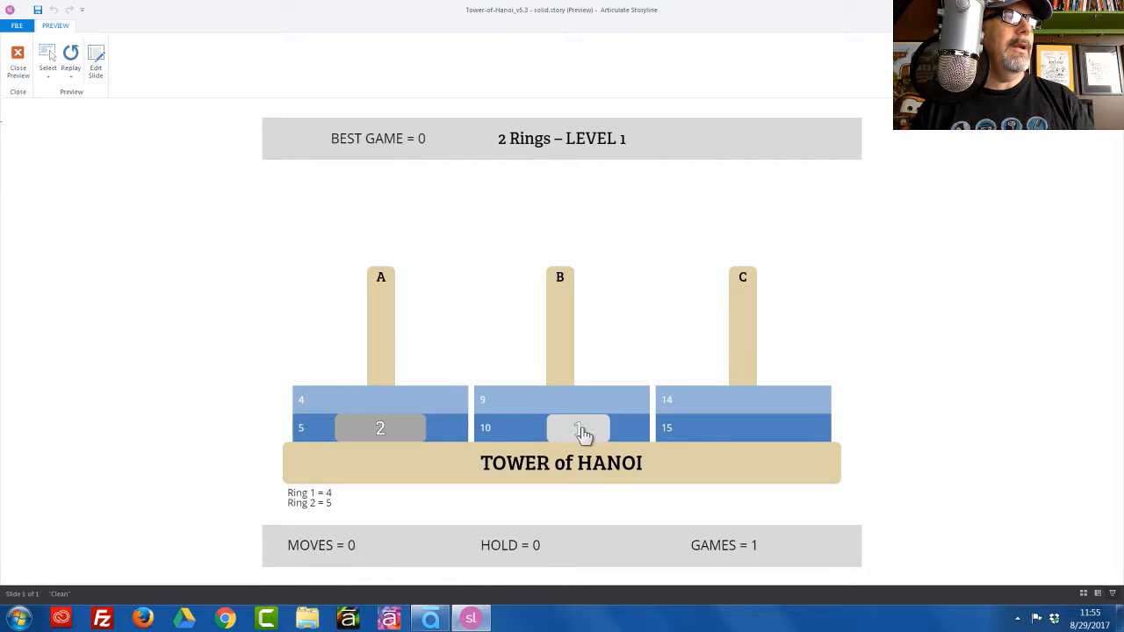
click(371, 429)
click(672, 432)
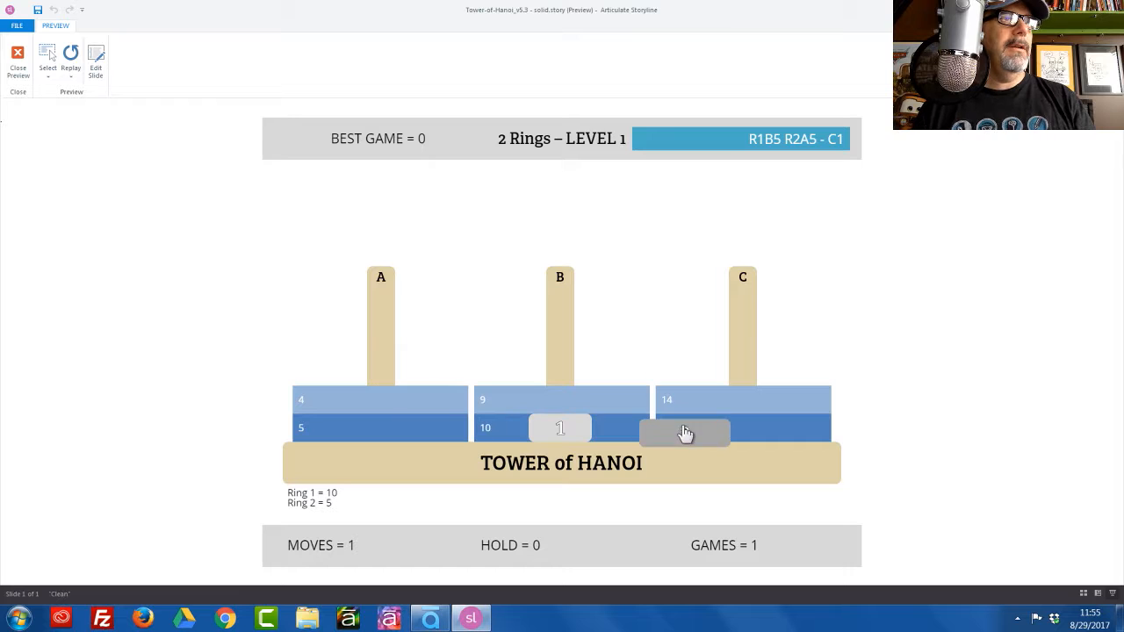
drag(559, 434, 757, 401)
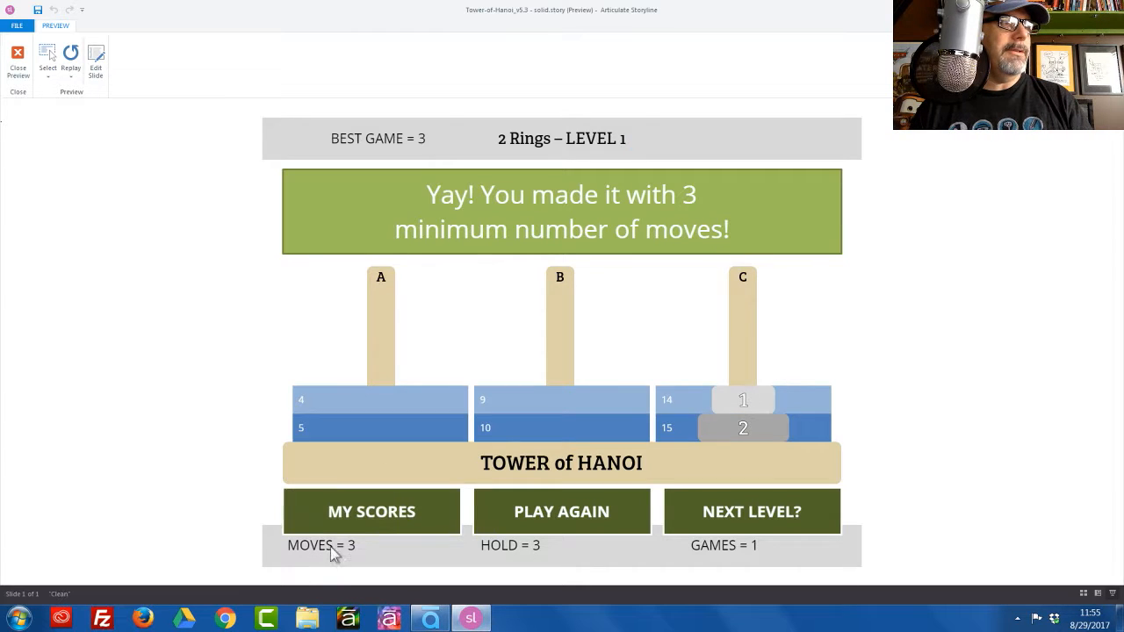
Step: Test returning to level 1 from My Overall Scores and replaying it repeatedly with PLAY AGAIN in the preview
click(398, 518)
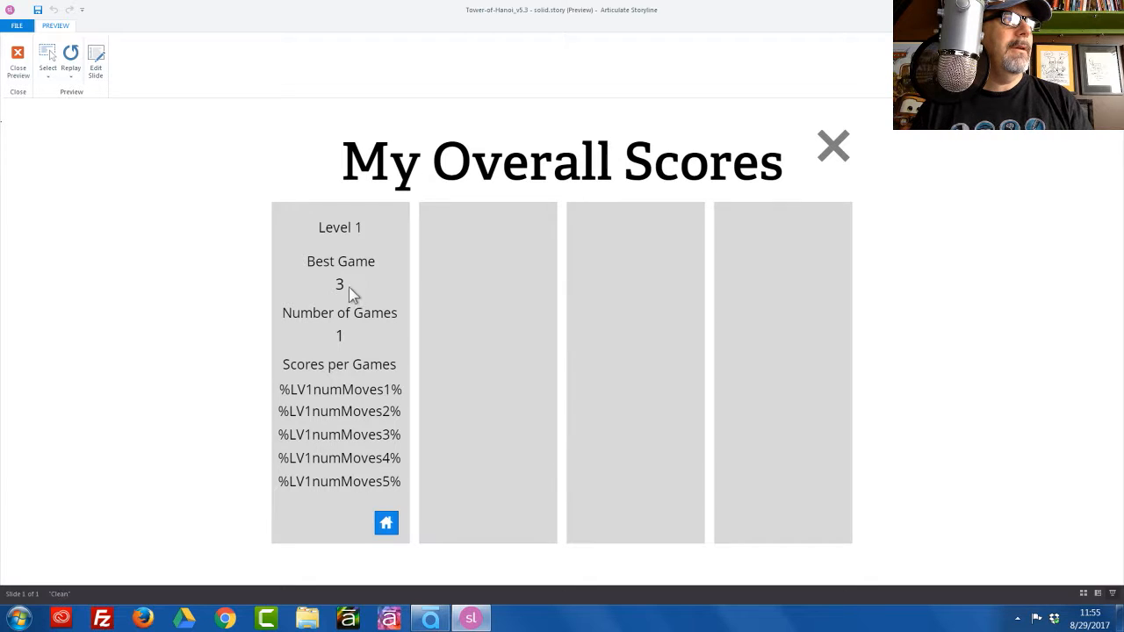
click(832, 147)
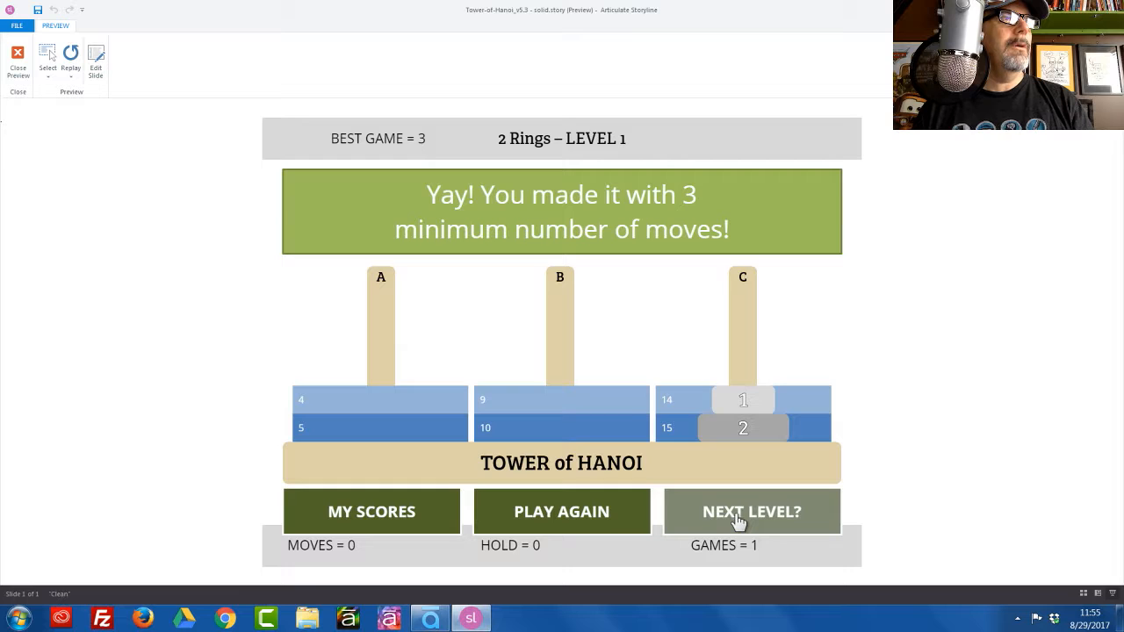
click(554, 517)
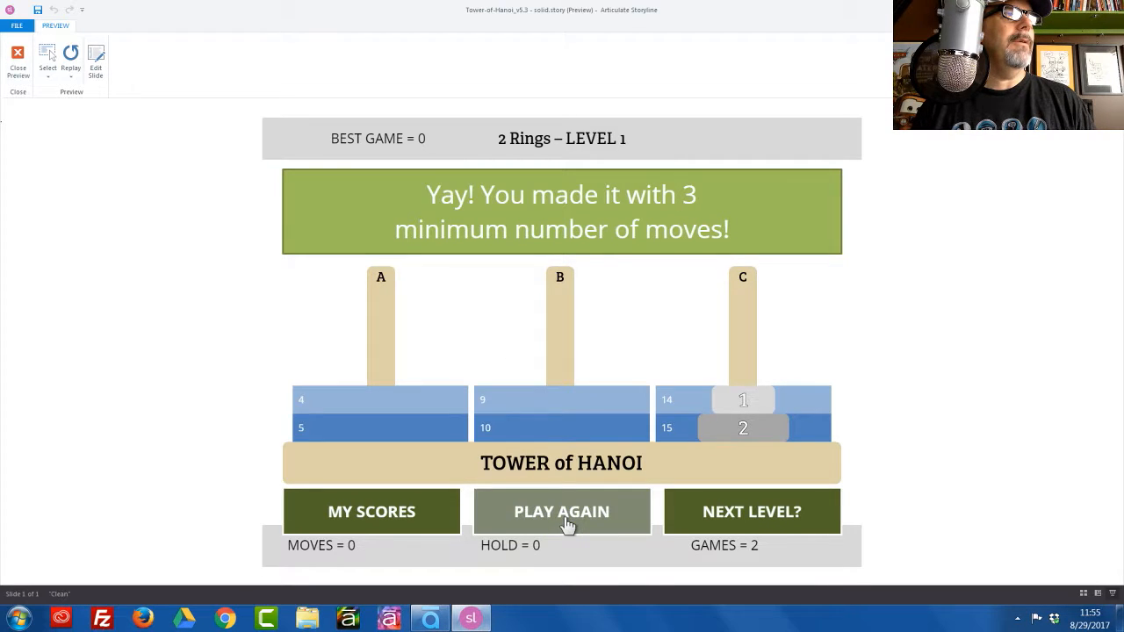
click(566, 522)
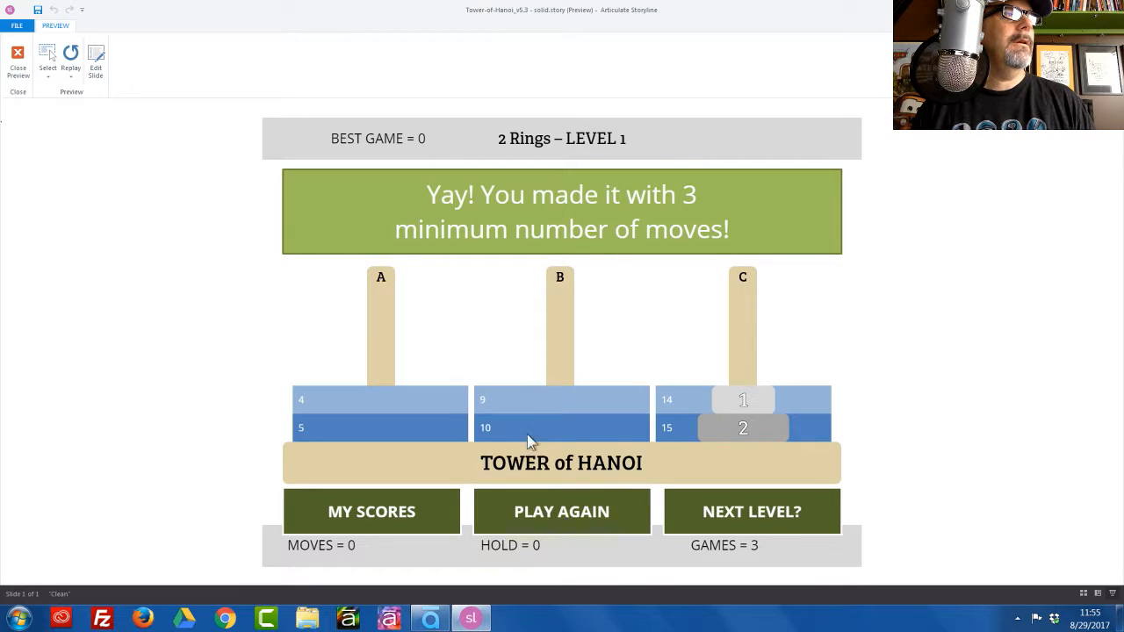
click(561, 515)
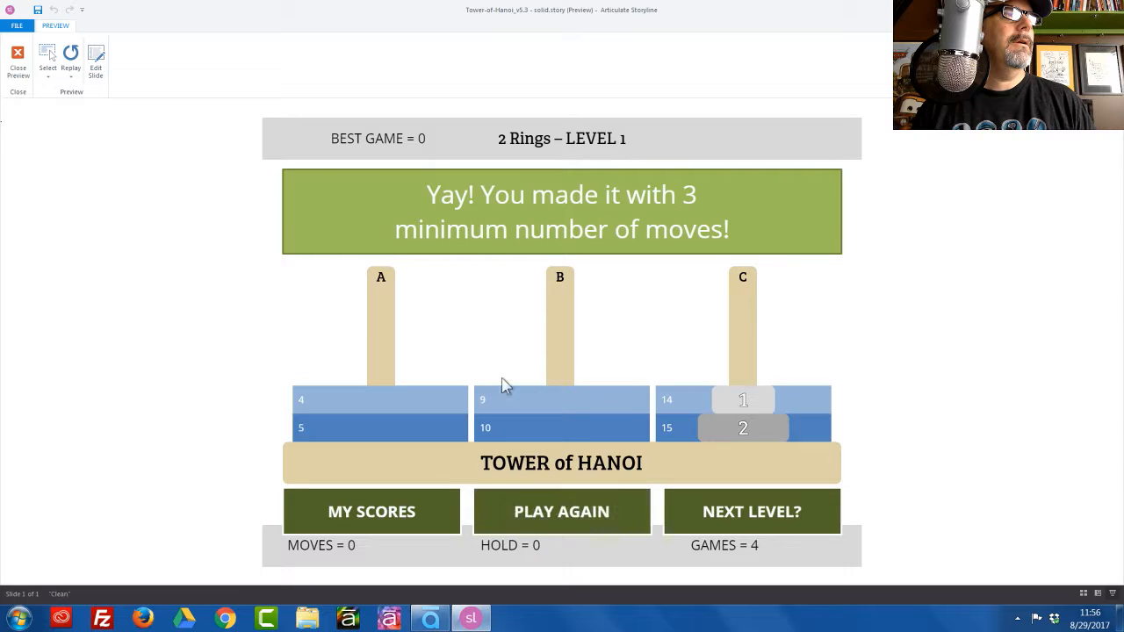
click(564, 516)
click(558, 510)
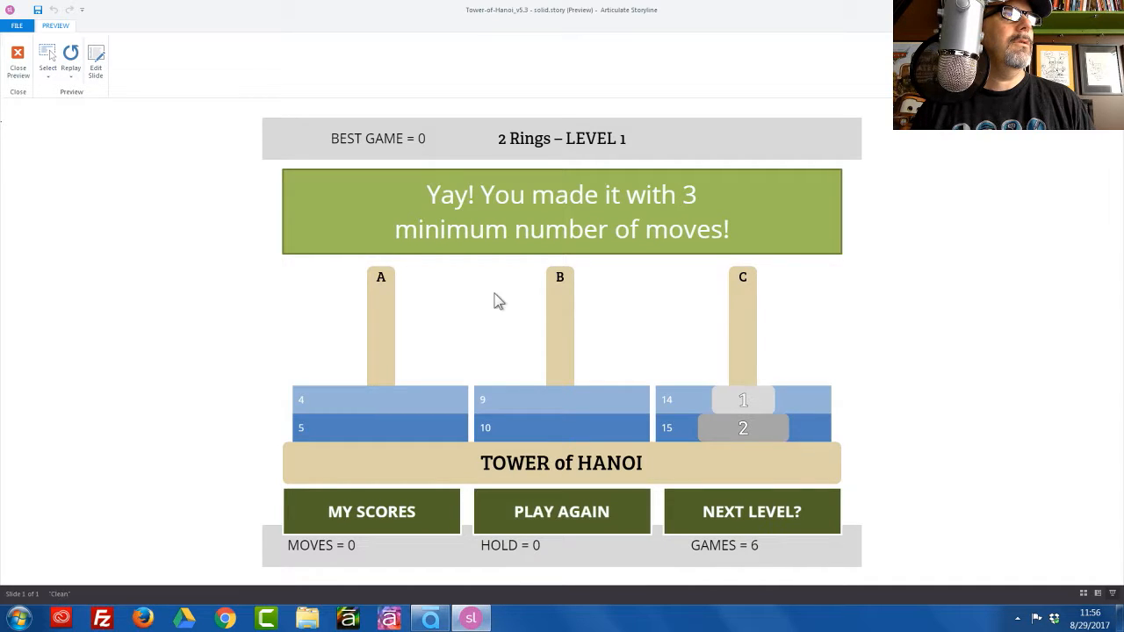
click(572, 518)
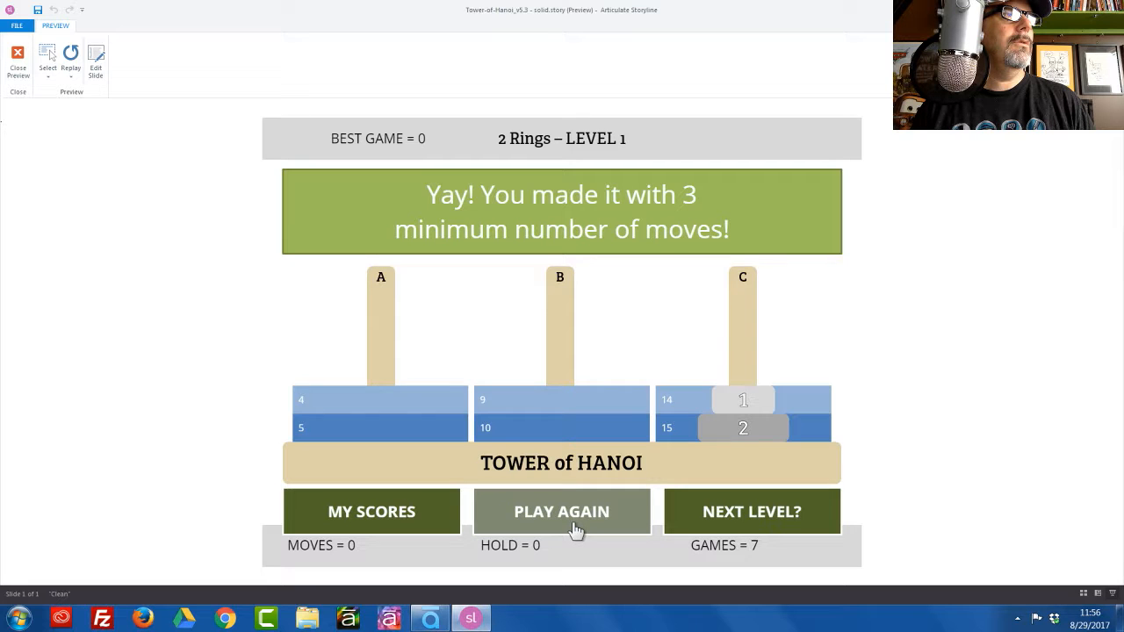
click(557, 502)
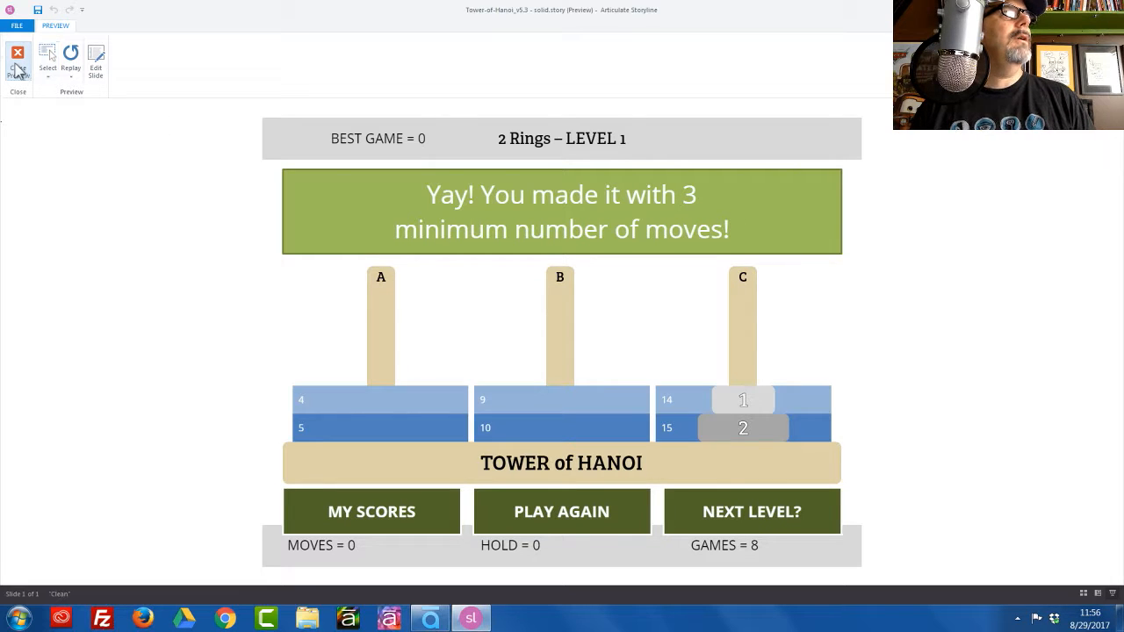
click(18, 59)
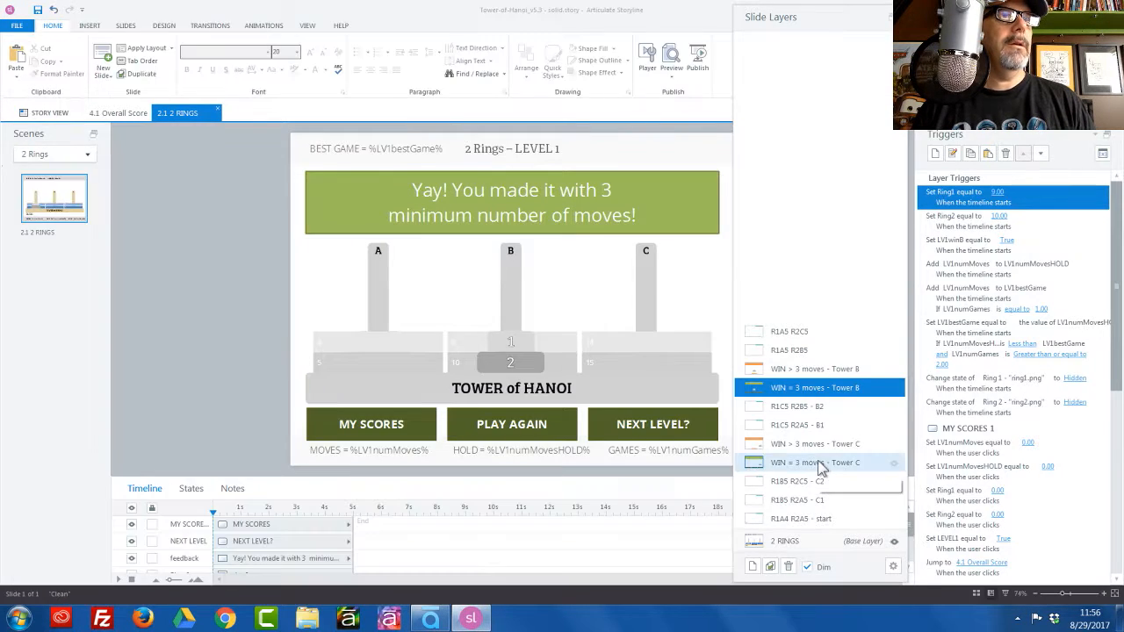
Step: Examine the PLAY AGAIN and LV1winC triggers on the Tower C win layer and the base layer trigger that shows it
click(816, 463)
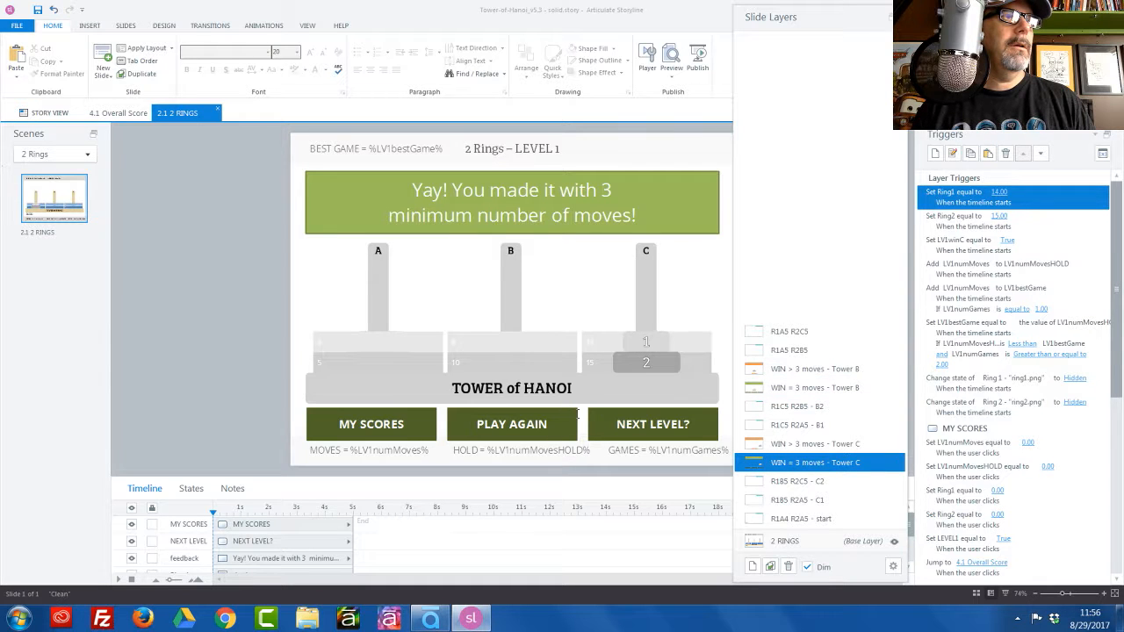
click(575, 418)
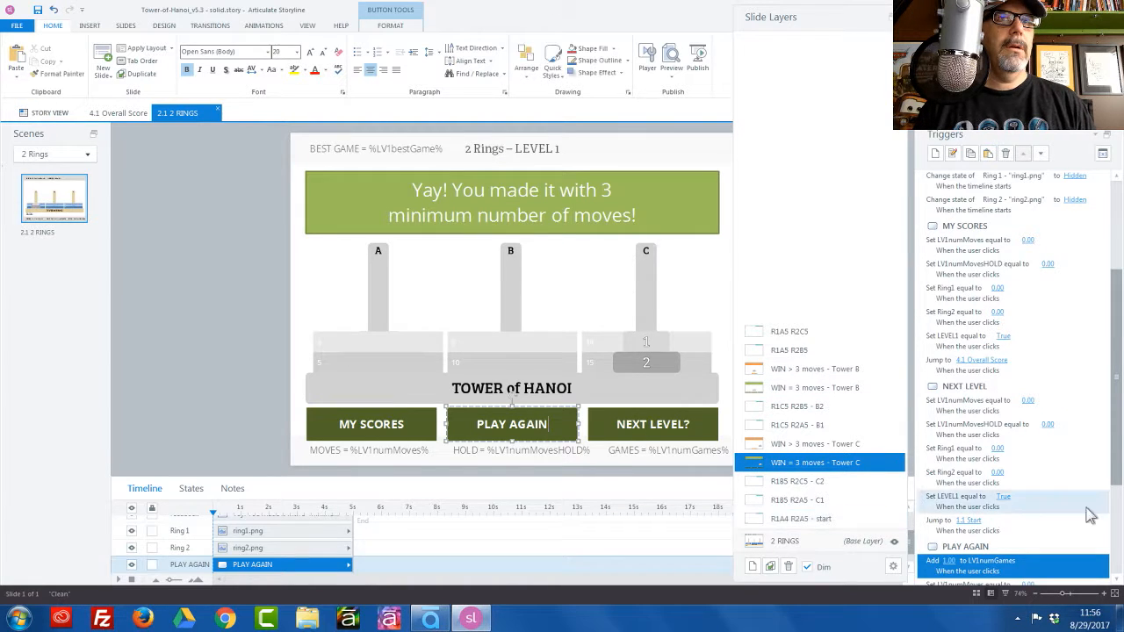
drag(1118, 457, 1120, 546)
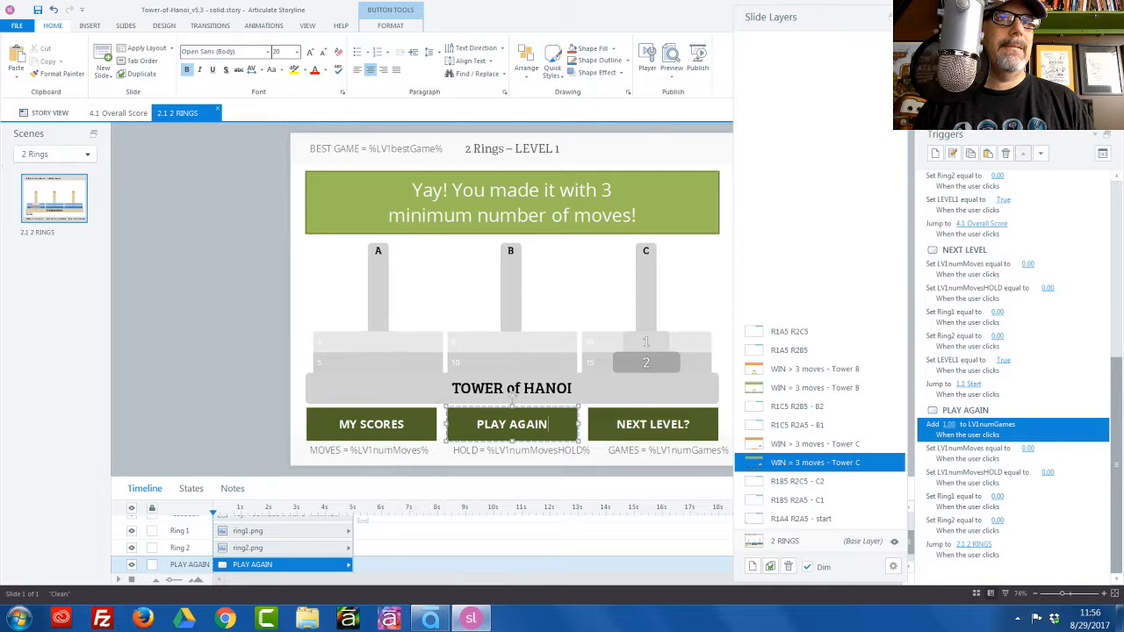
click(942, 557)
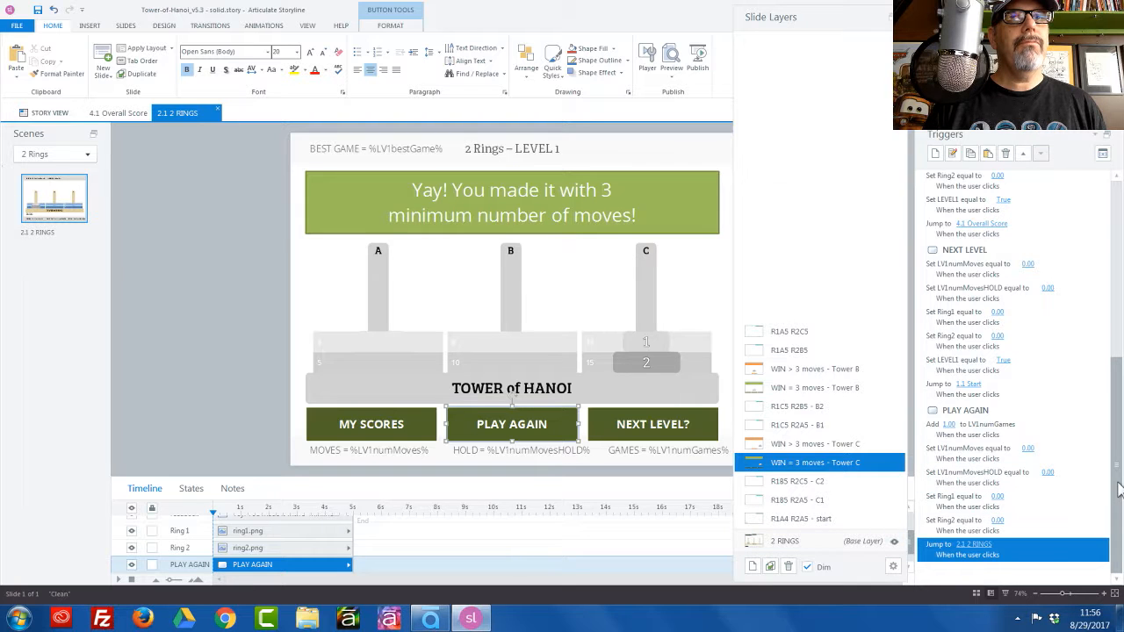
drag(1119, 489, 1102, 279)
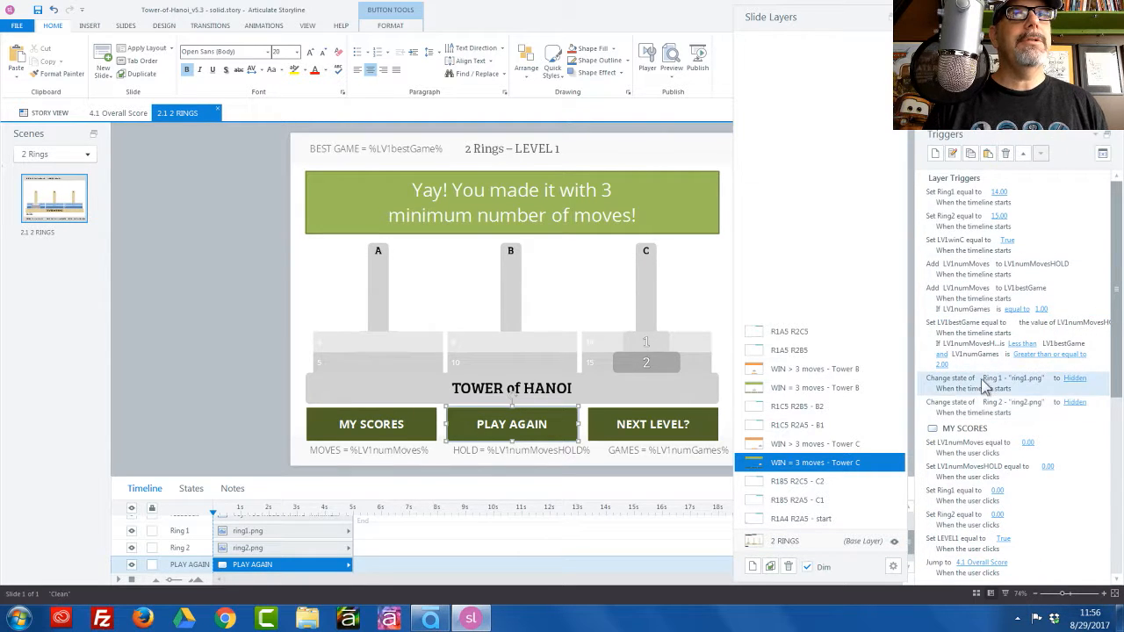
click(941, 243)
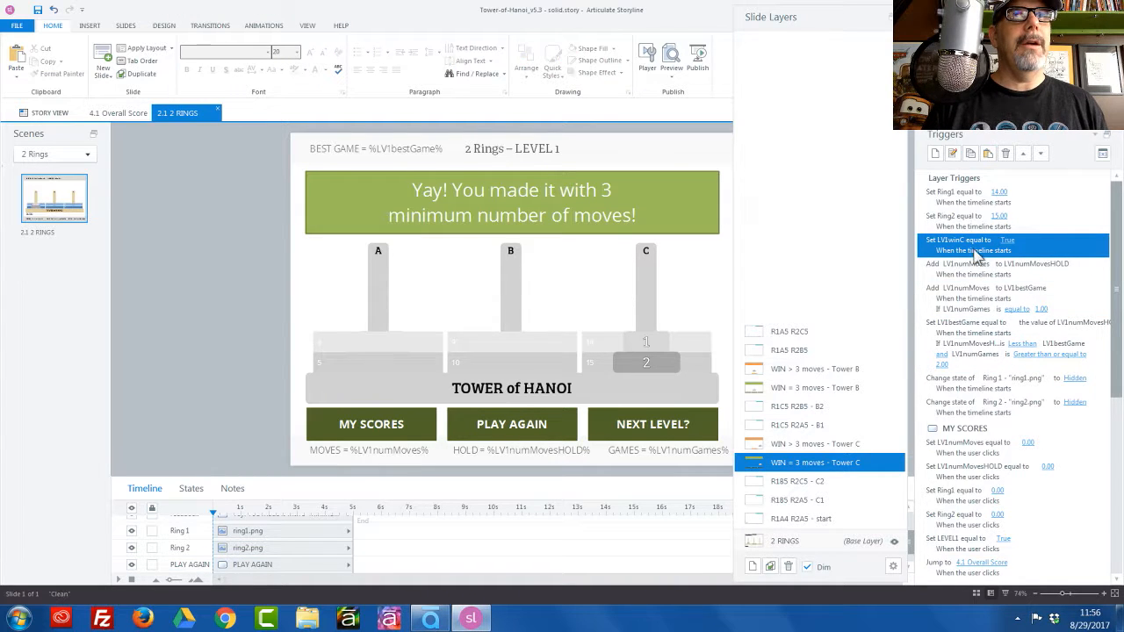
click(807, 546)
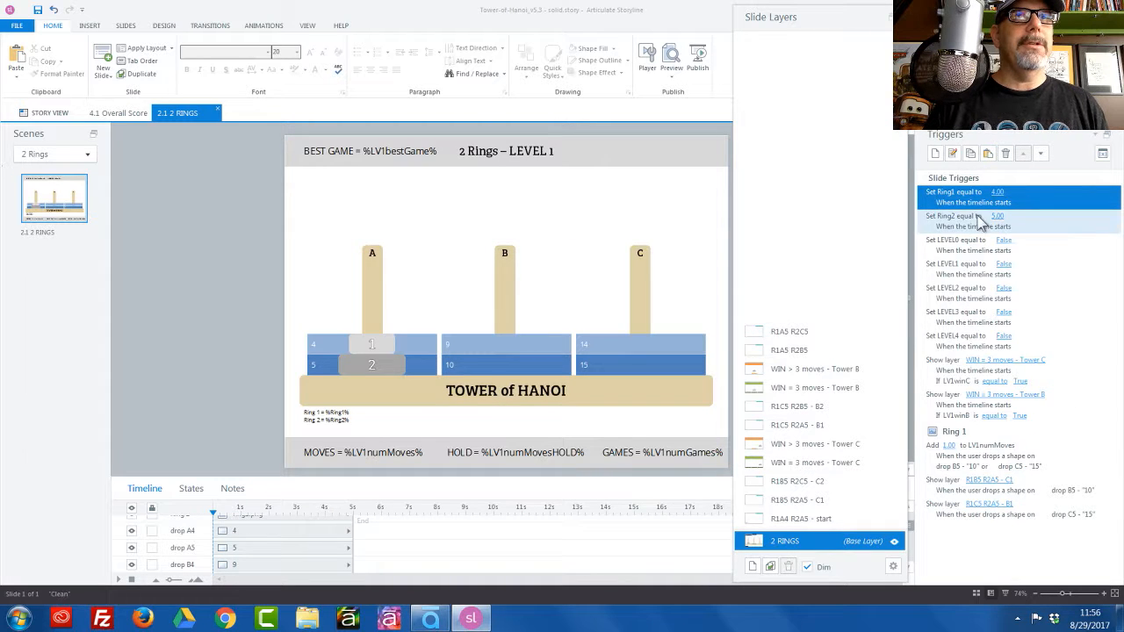
click(949, 376)
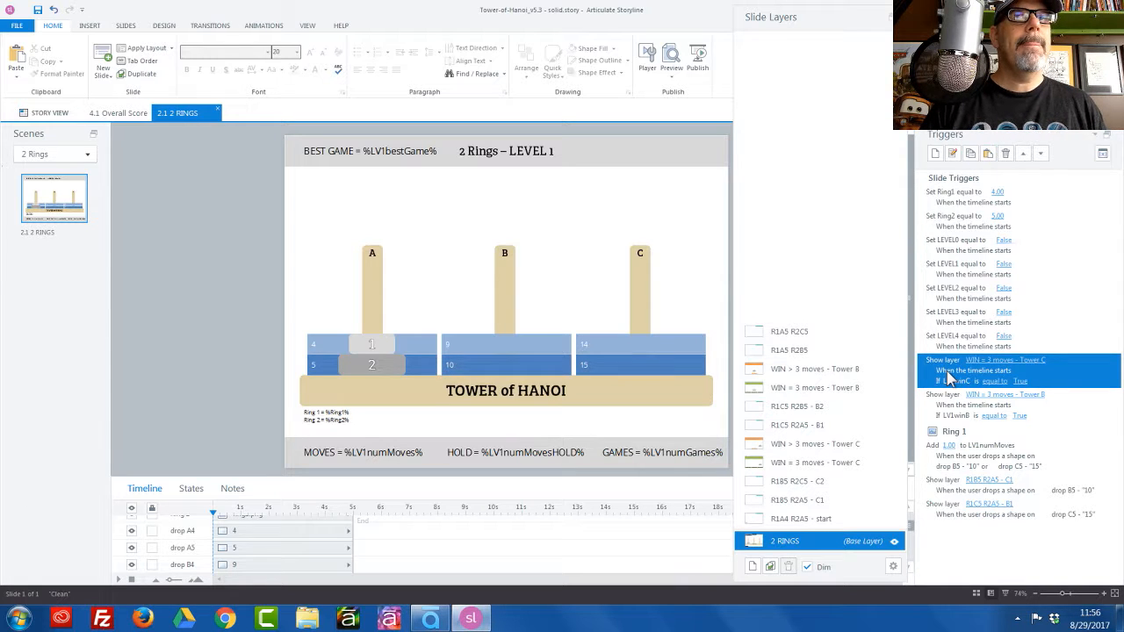
Step: Add a trigger to PLAY AGAIN on the WIN = 3 moves - Tower C layer that sets LV1winC to the value False when clicked
click(833, 462)
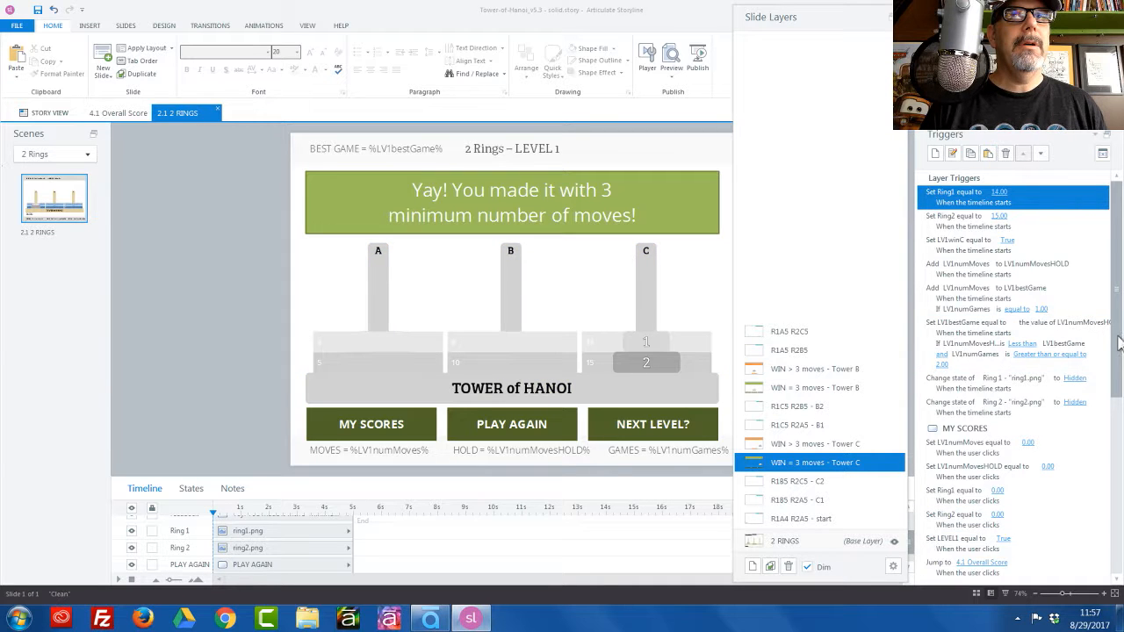
drag(1119, 342, 1051, 516)
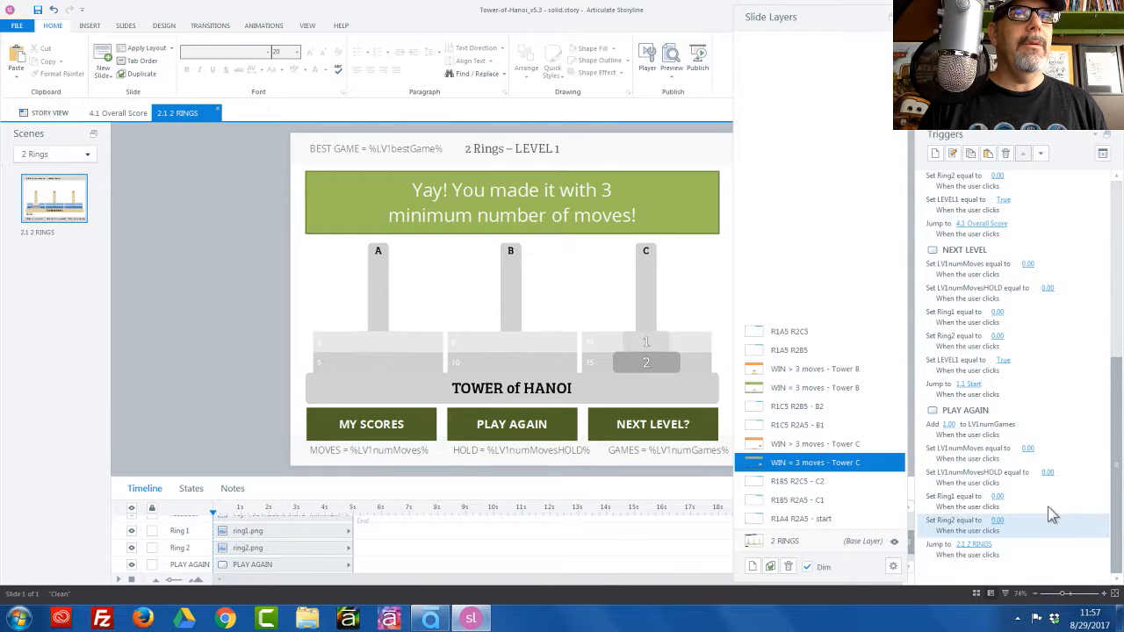
click(985, 435)
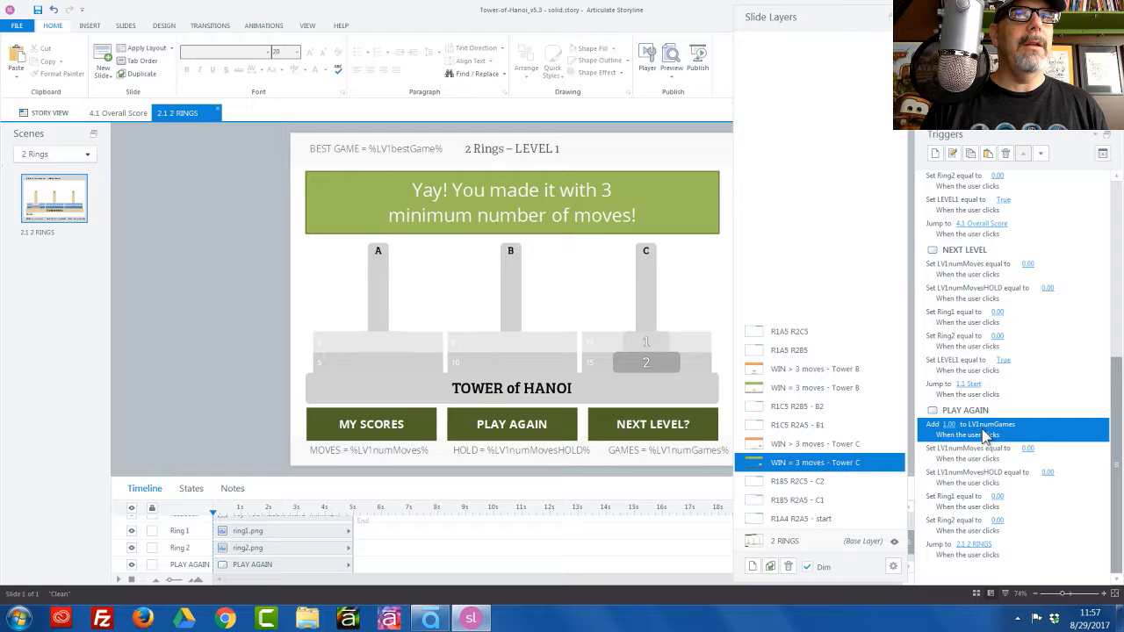
click(934, 155)
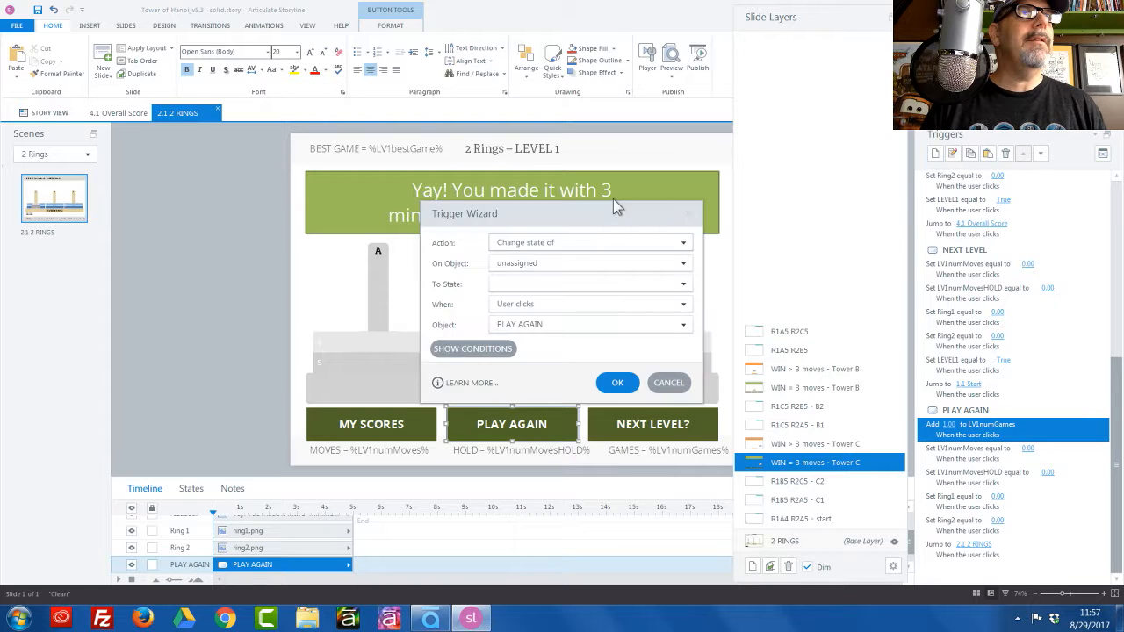
click(591, 243)
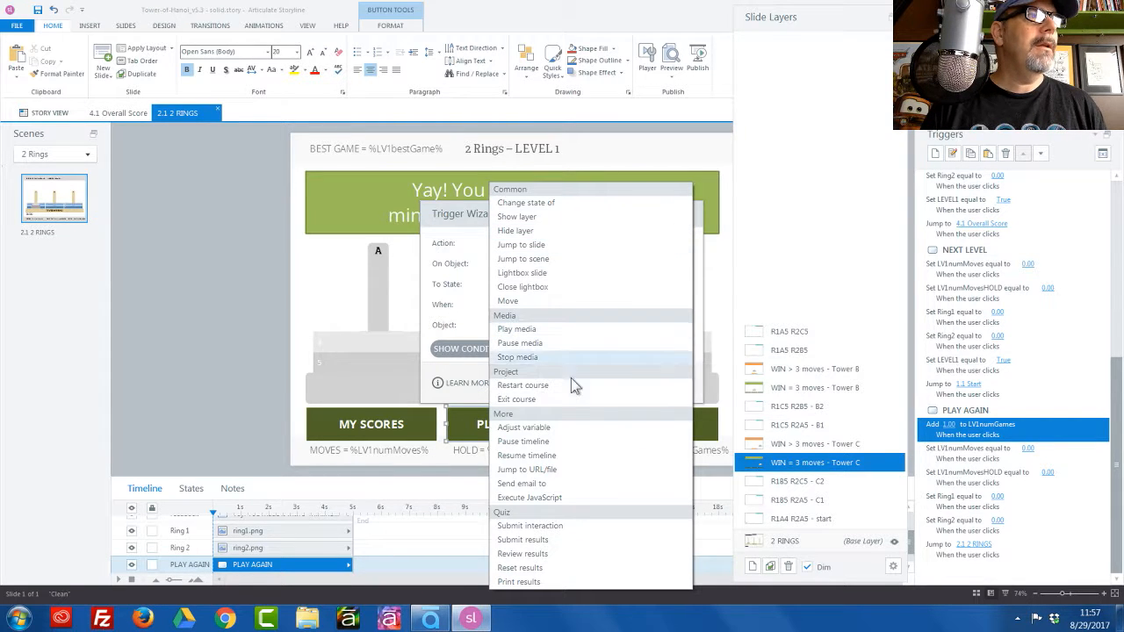
click(574, 424)
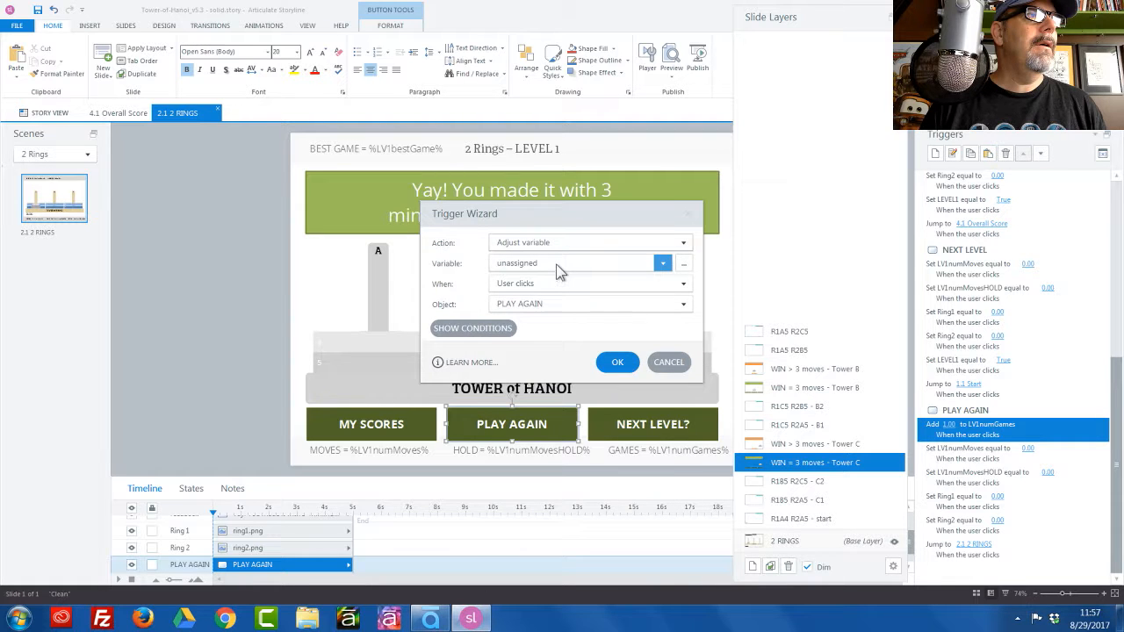
click(557, 267)
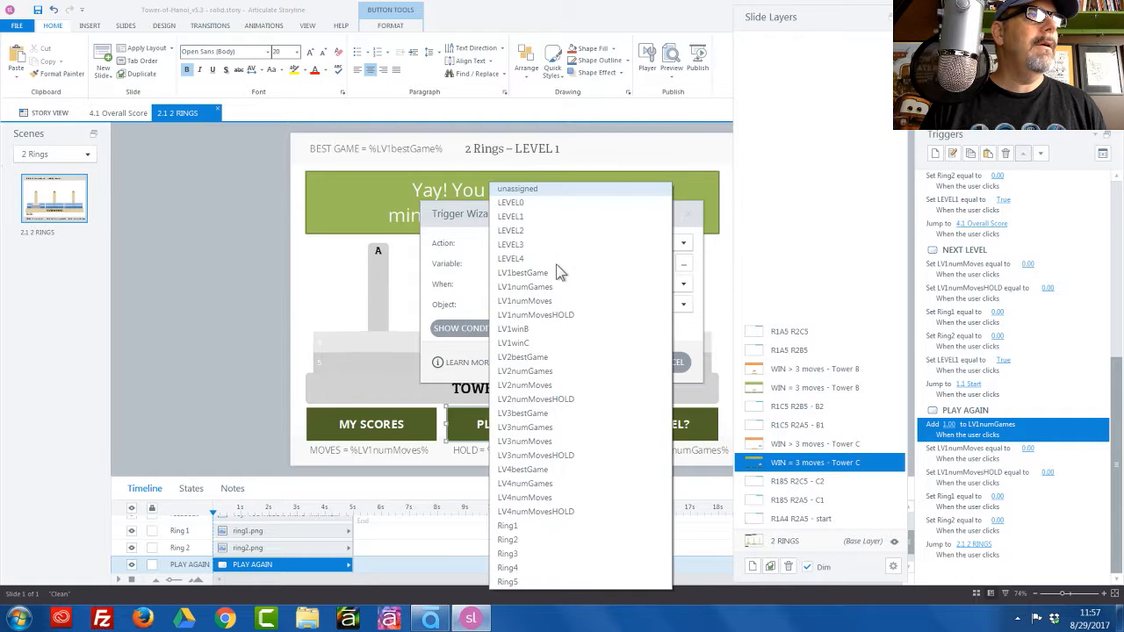
click(535, 343)
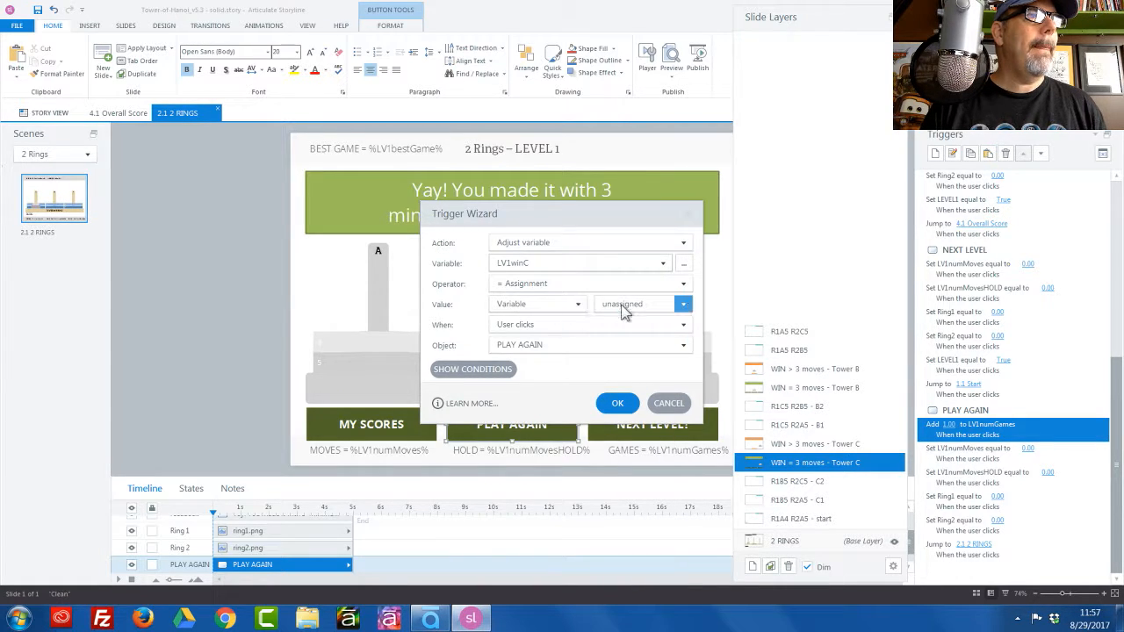
click(577, 304)
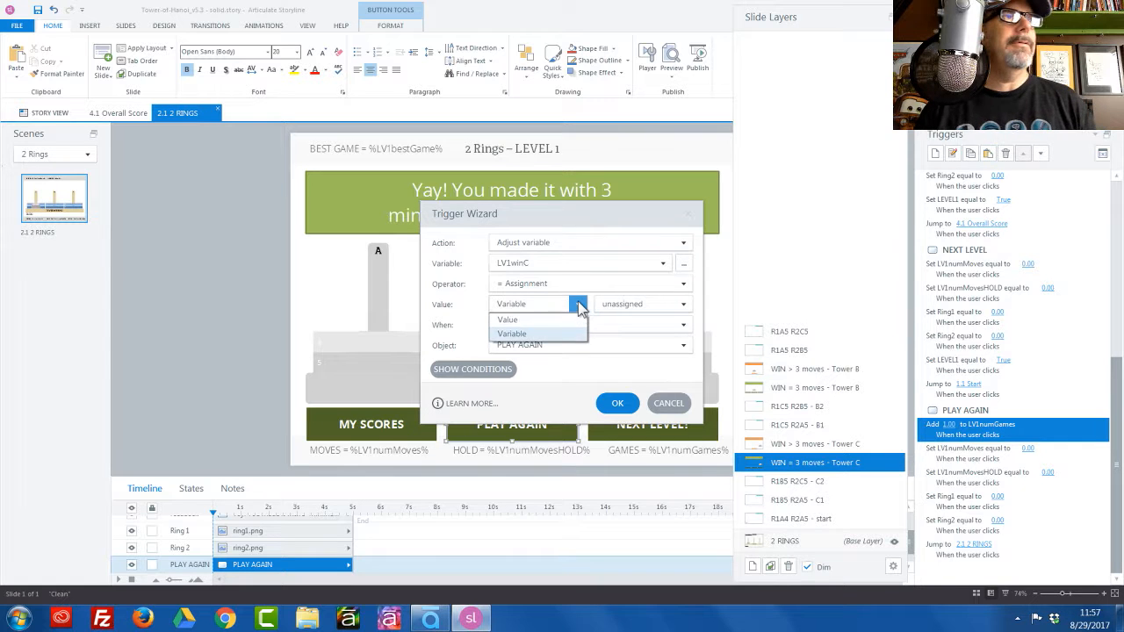
click(571, 319)
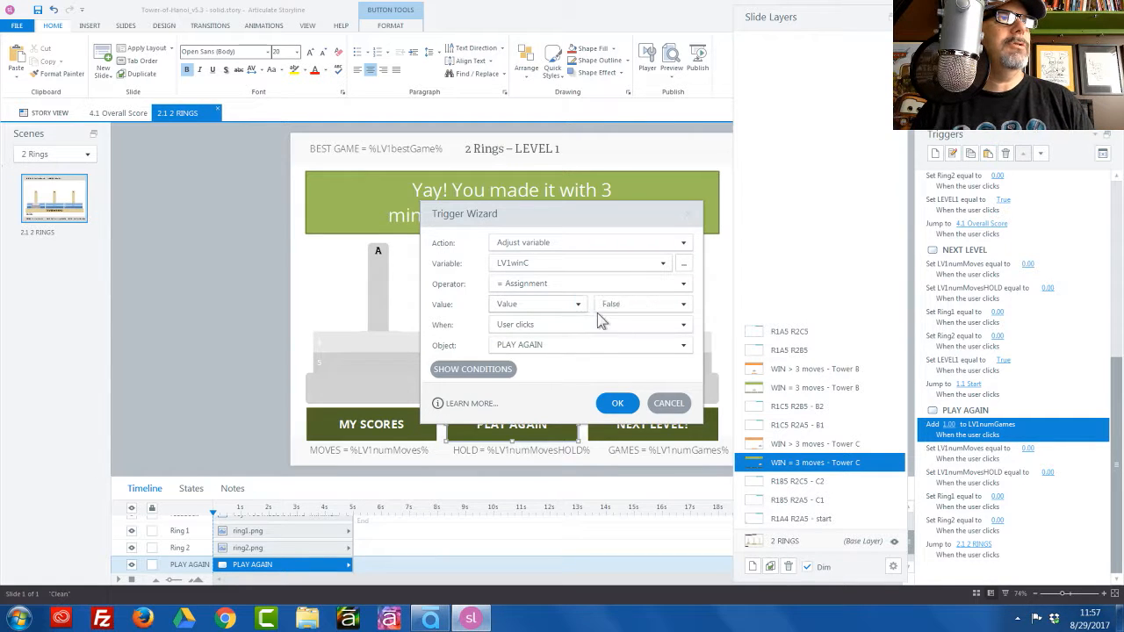
click(617, 403)
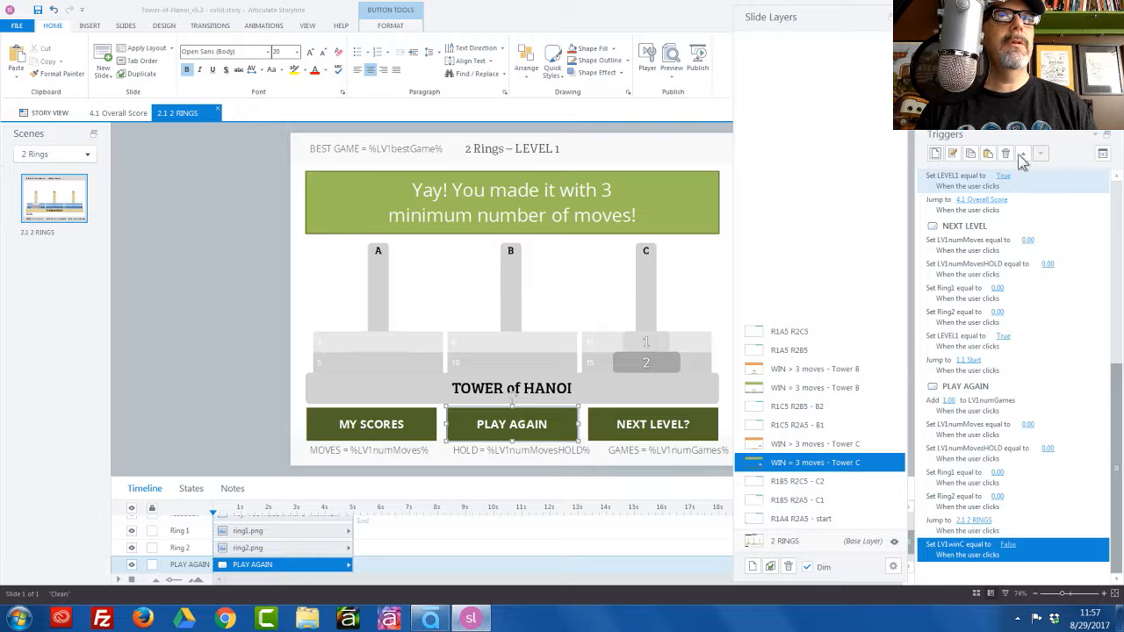
Step: Move the new LV1winC trigger up the PLAY AGAIN list to directly below the trigger that adds 1 to LV1numGames
click(1022, 154)
click(1023, 154)
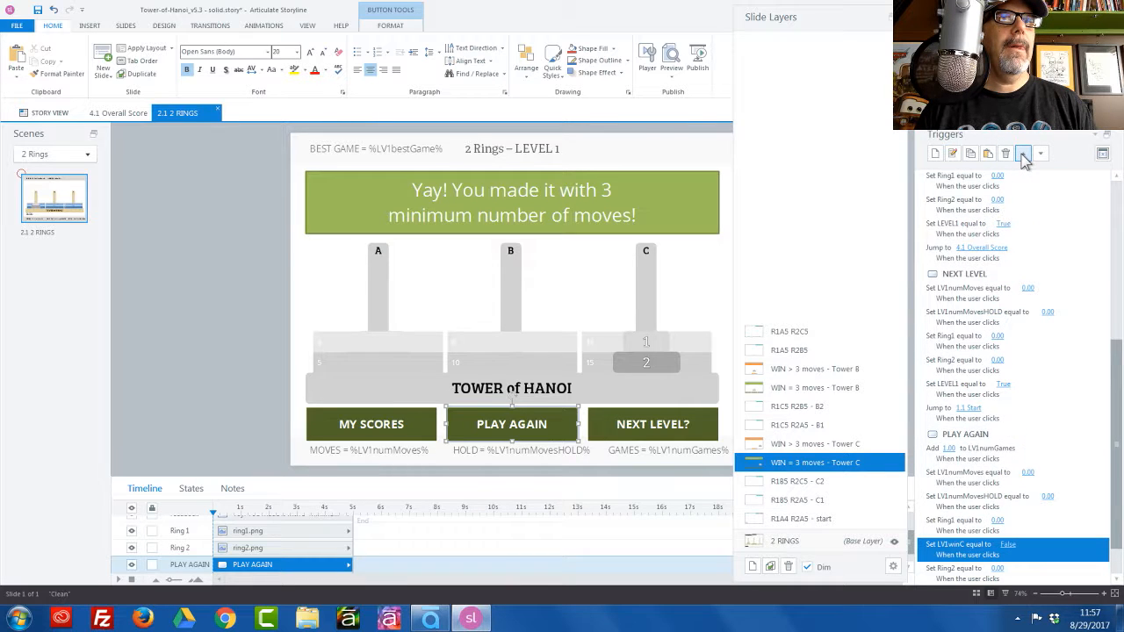
click(1023, 154)
click(1023, 154)
click(1023, 154)
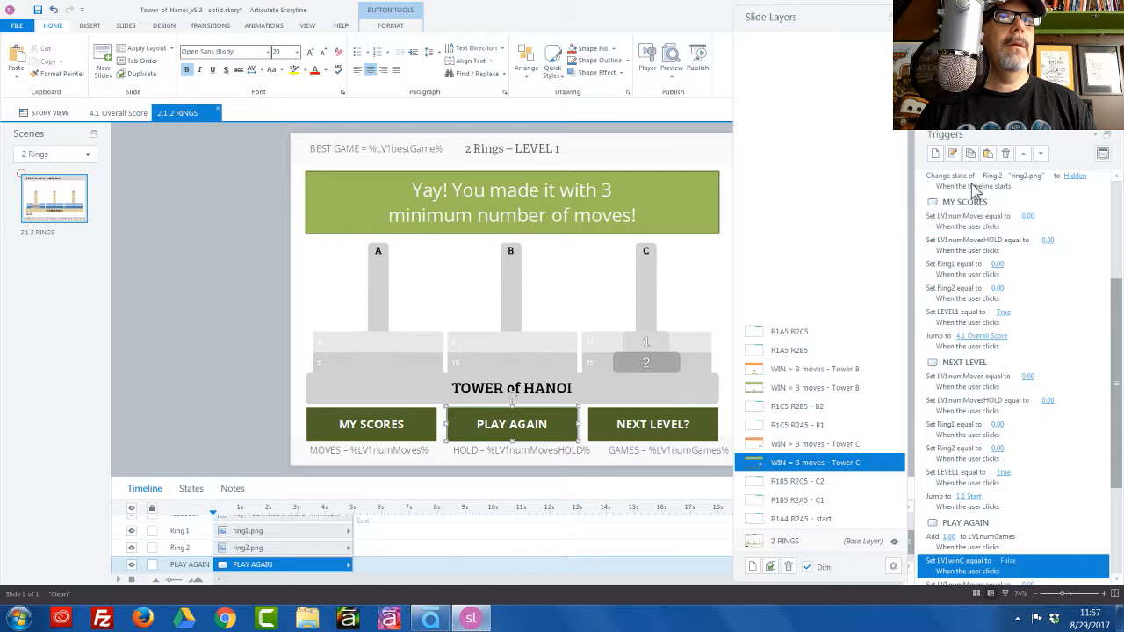
Step: Paste the LV1winC False trigger onto PLAY AGAIN on the WIN = 3 moves - Tower B layer, placing it directly after the LV1numGames trigger
click(809, 389)
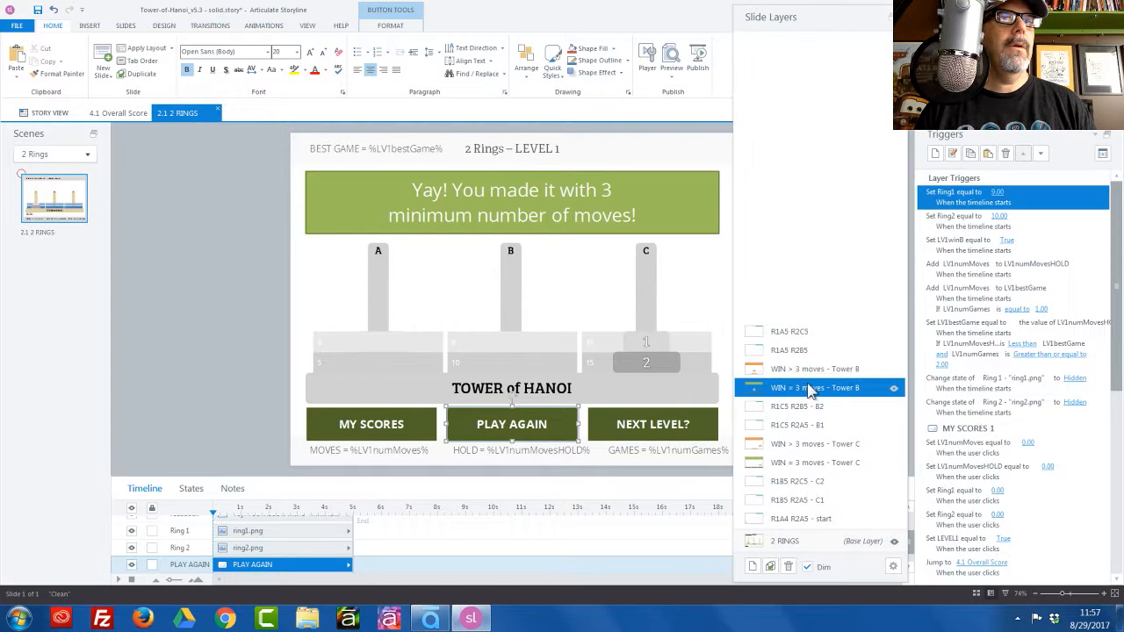
click(566, 437)
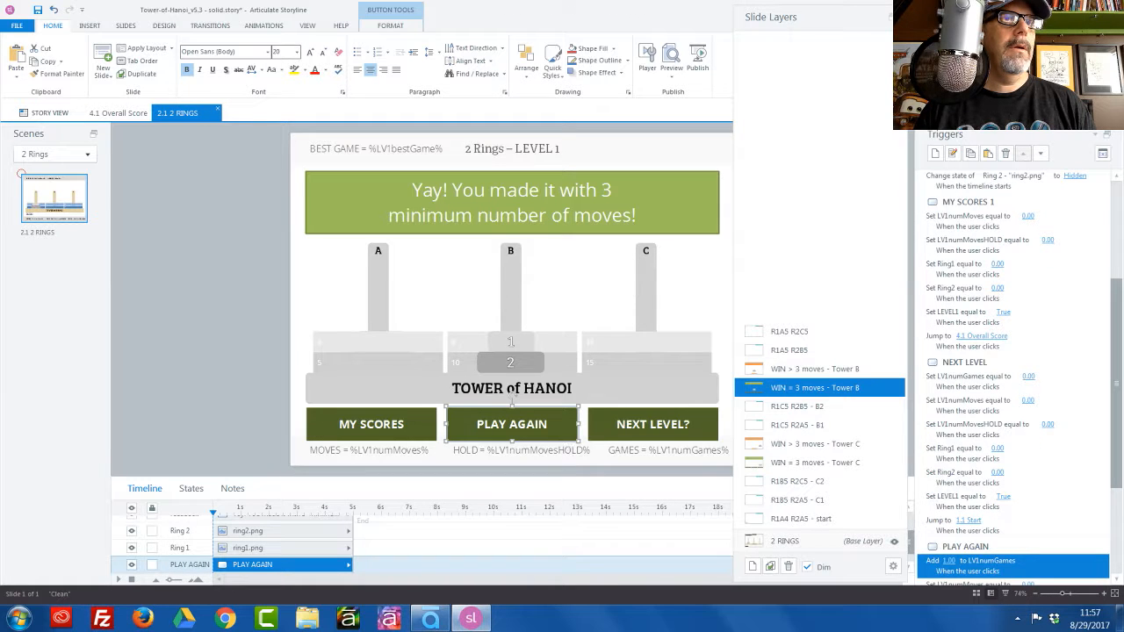
click(987, 153)
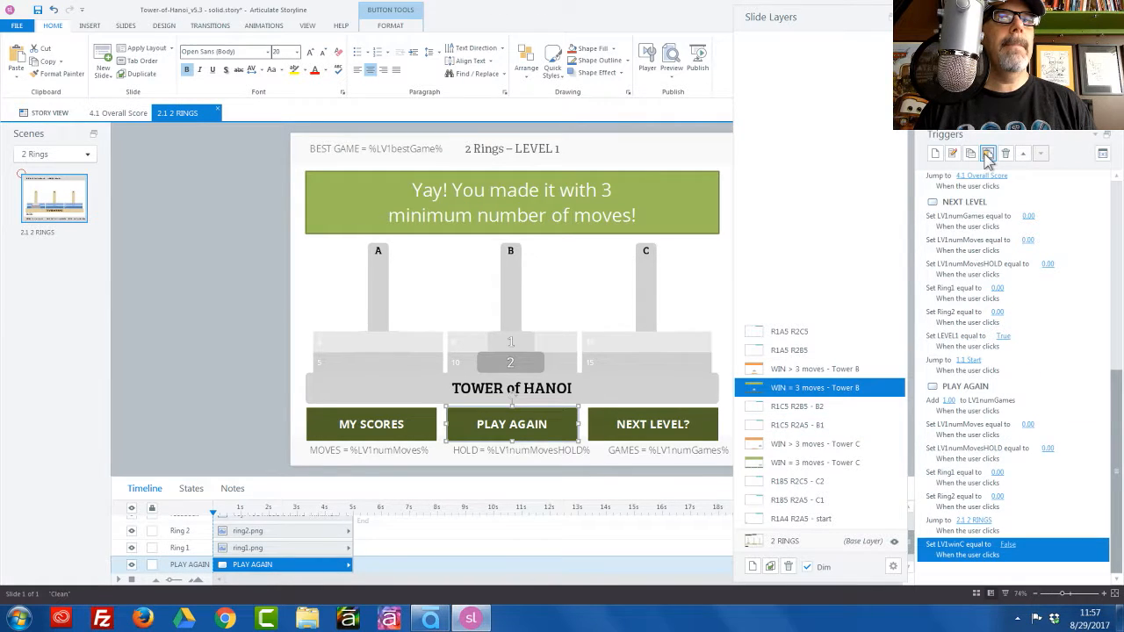
click(1024, 156)
click(1024, 155)
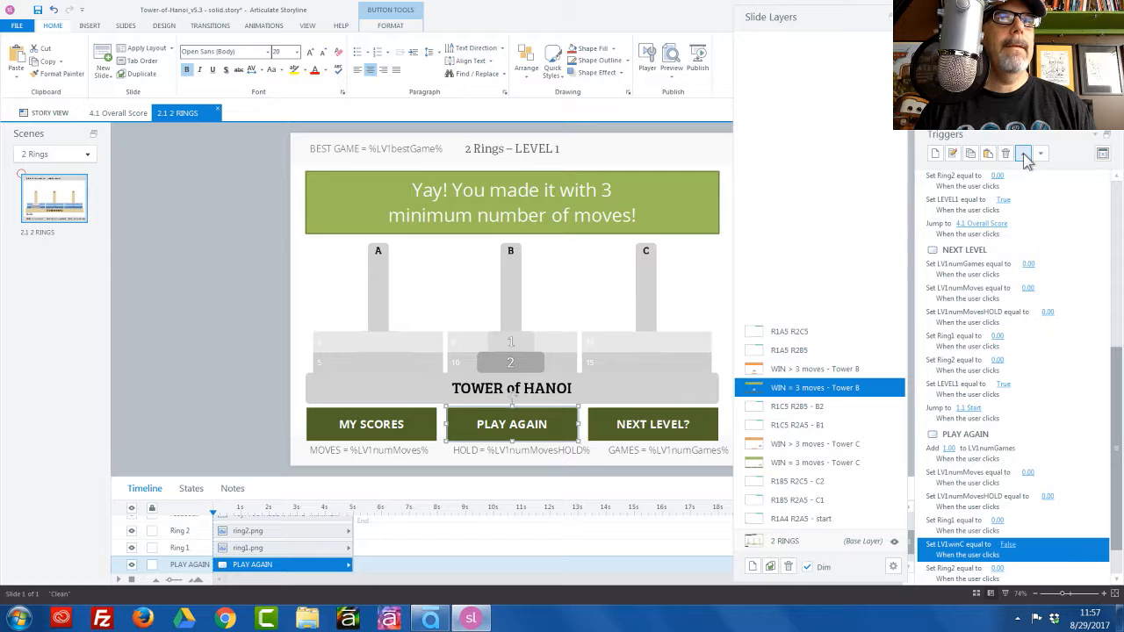
click(1024, 155)
click(1024, 155)
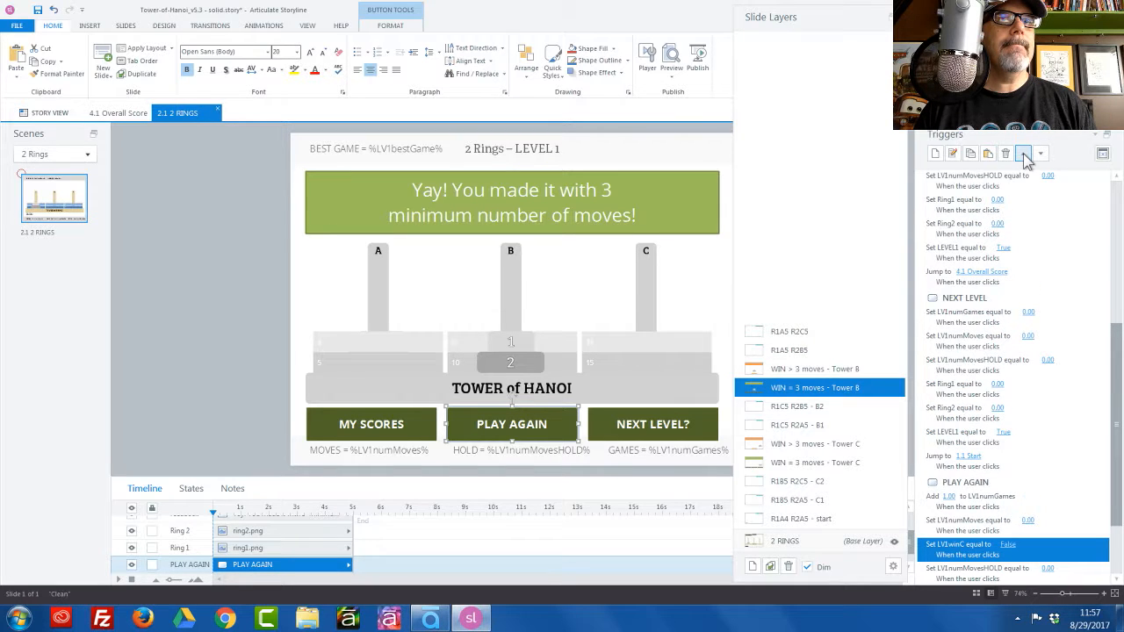
click(1023, 155)
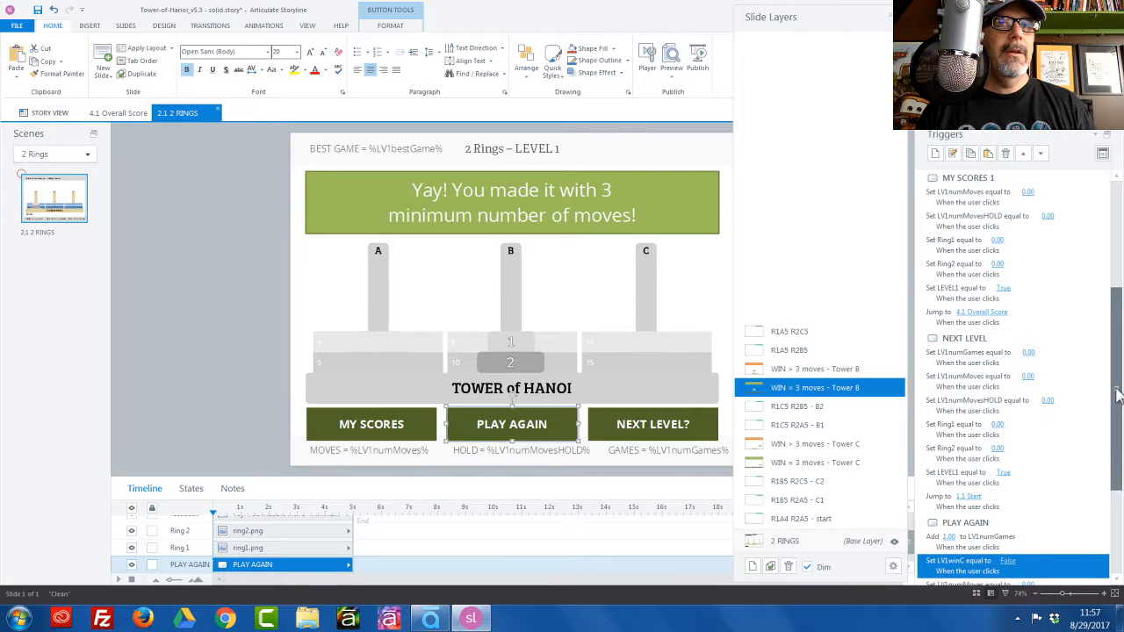
drag(1117, 395, 1116, 558)
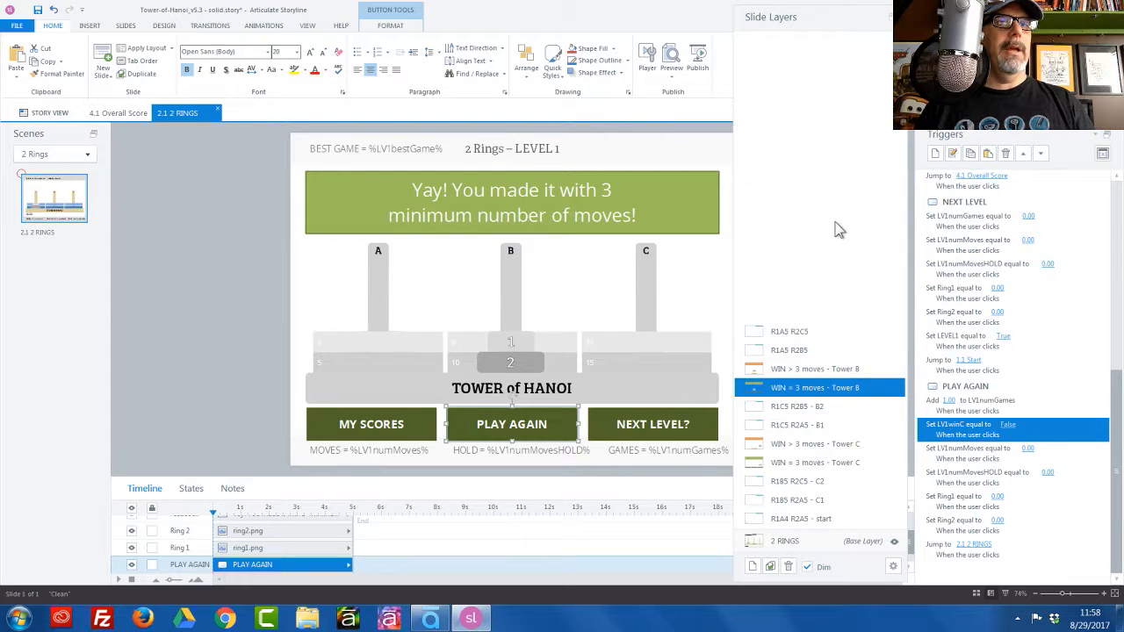
Step: Preview the entire project and solve level 1 in three moves, ending with both rings on Tower C
click(671, 76)
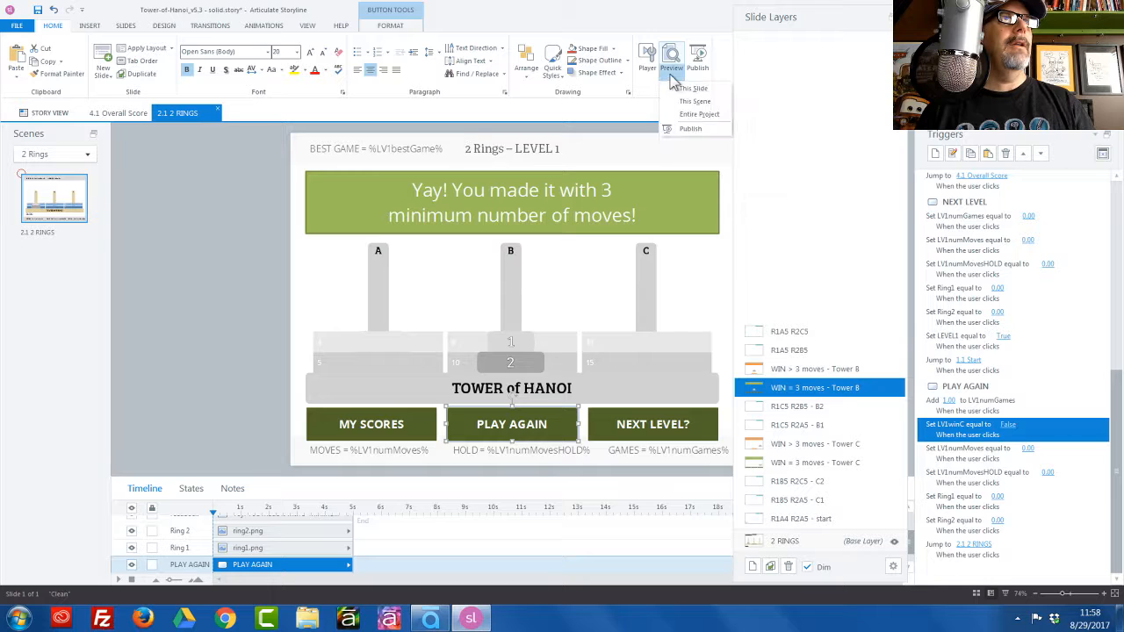
click(699, 115)
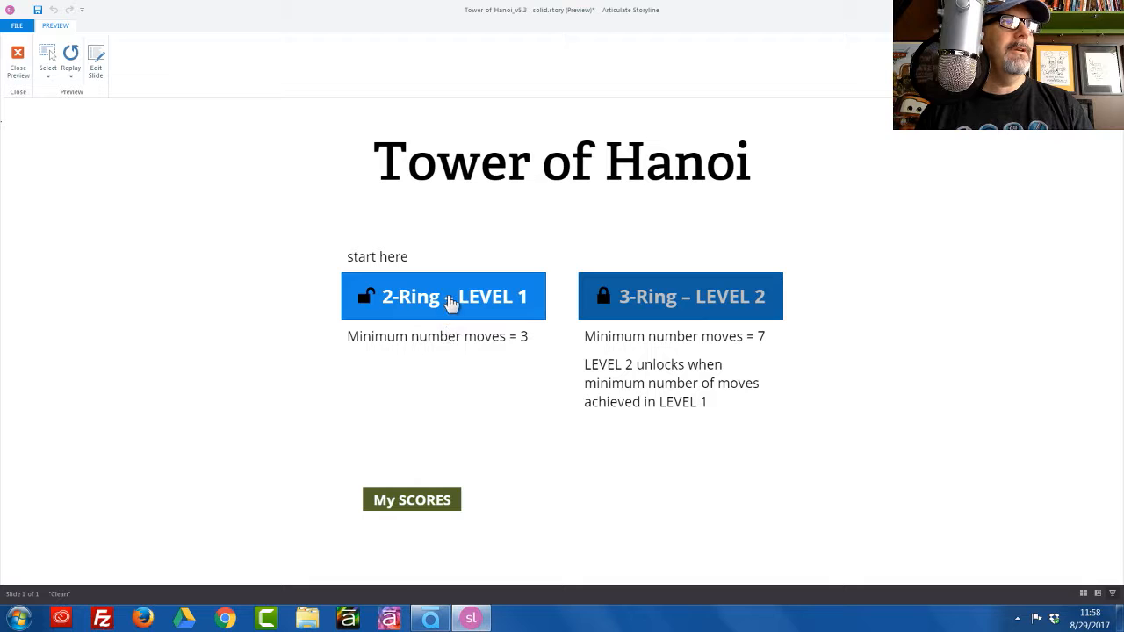
click(448, 298)
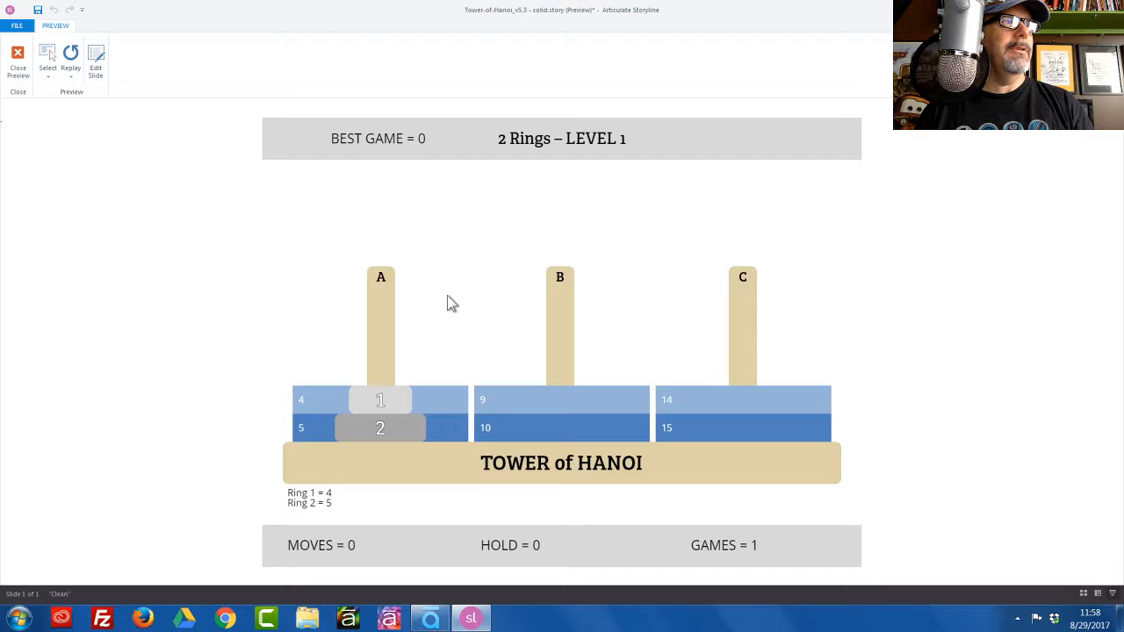
drag(378, 404, 568, 431)
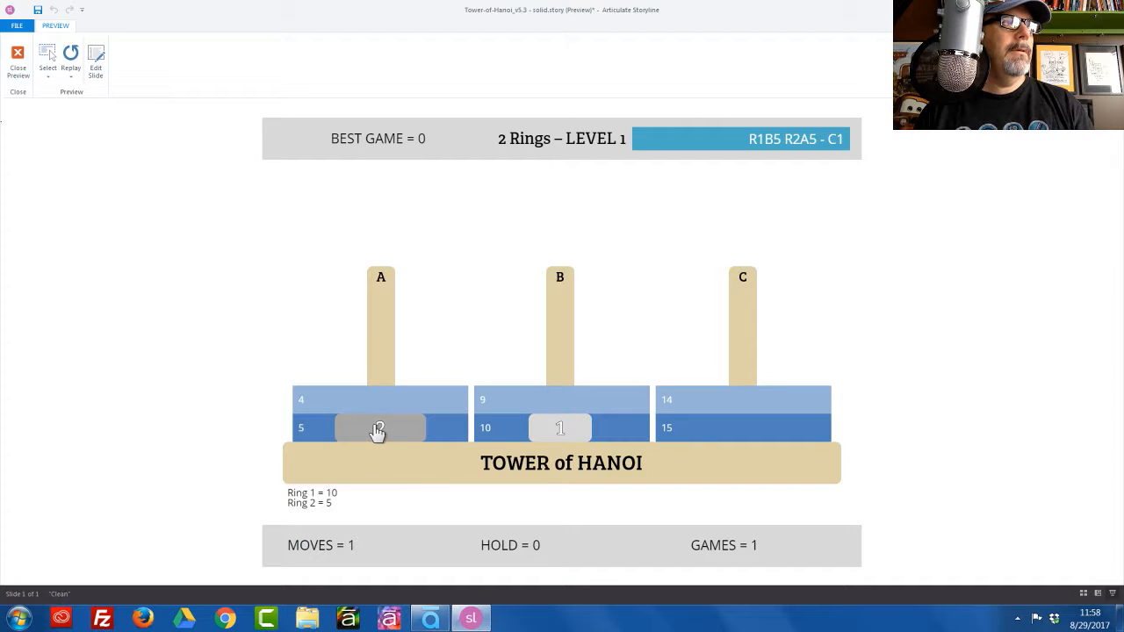
drag(376, 431, 751, 439)
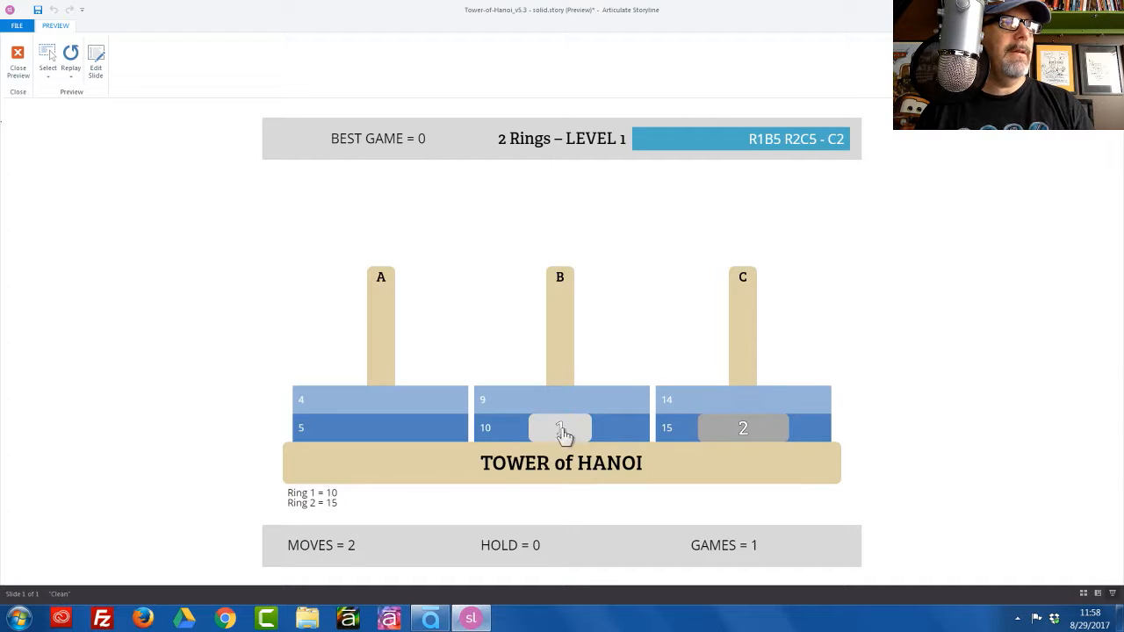
drag(562, 436, 735, 409)
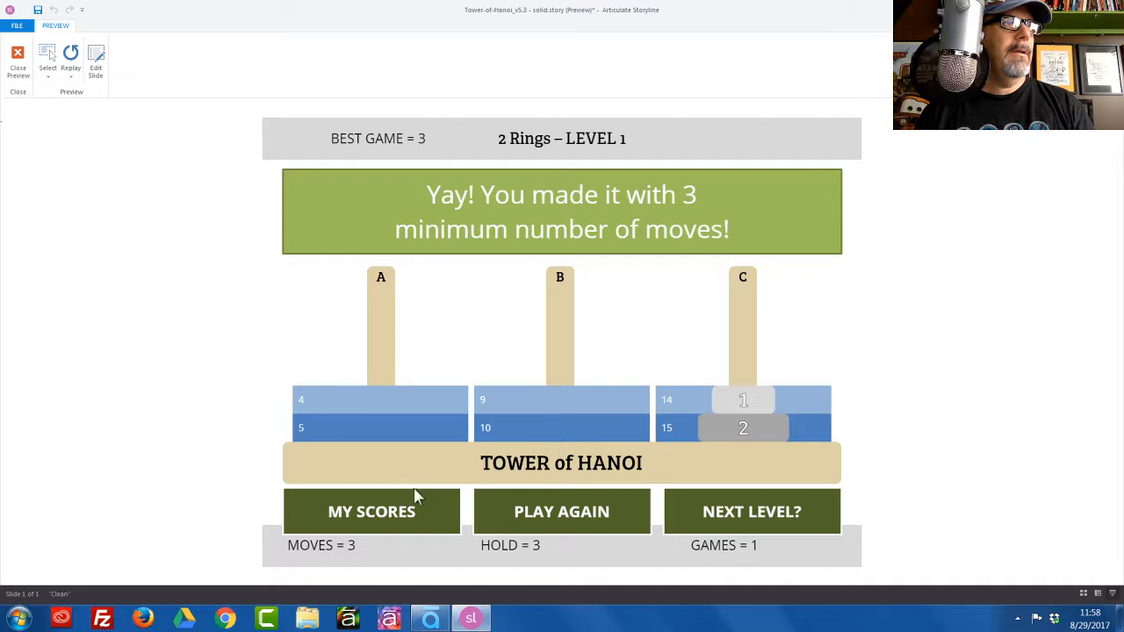
Step: Open My Overall Scores from the Tower C win screen, close it to return to level 1, and restart with PLAY AGAIN
click(393, 516)
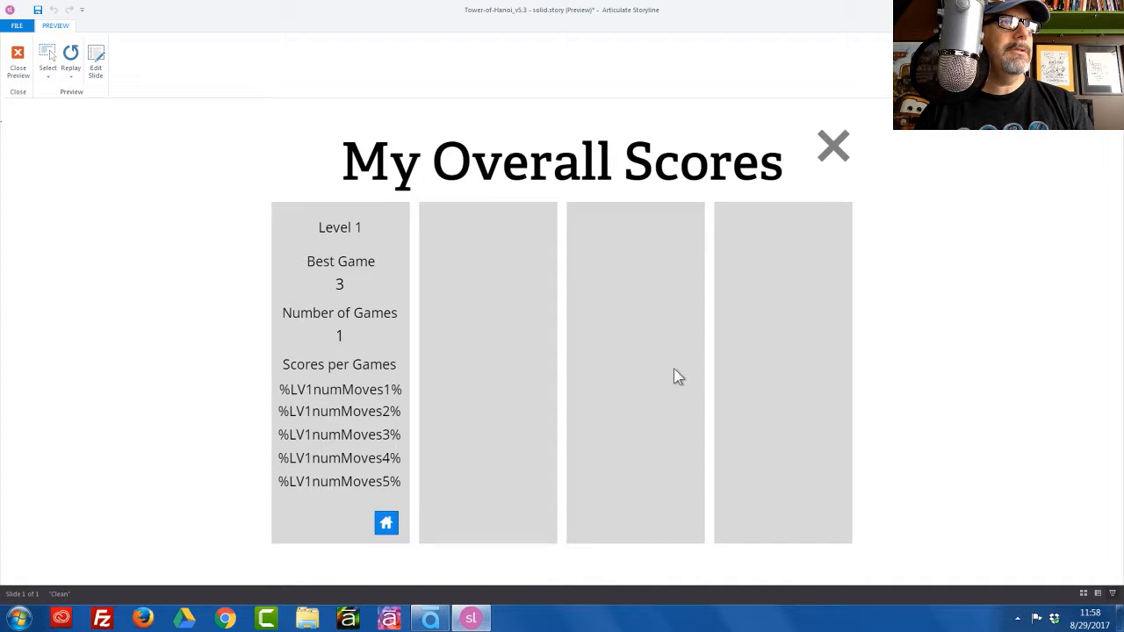
click(833, 146)
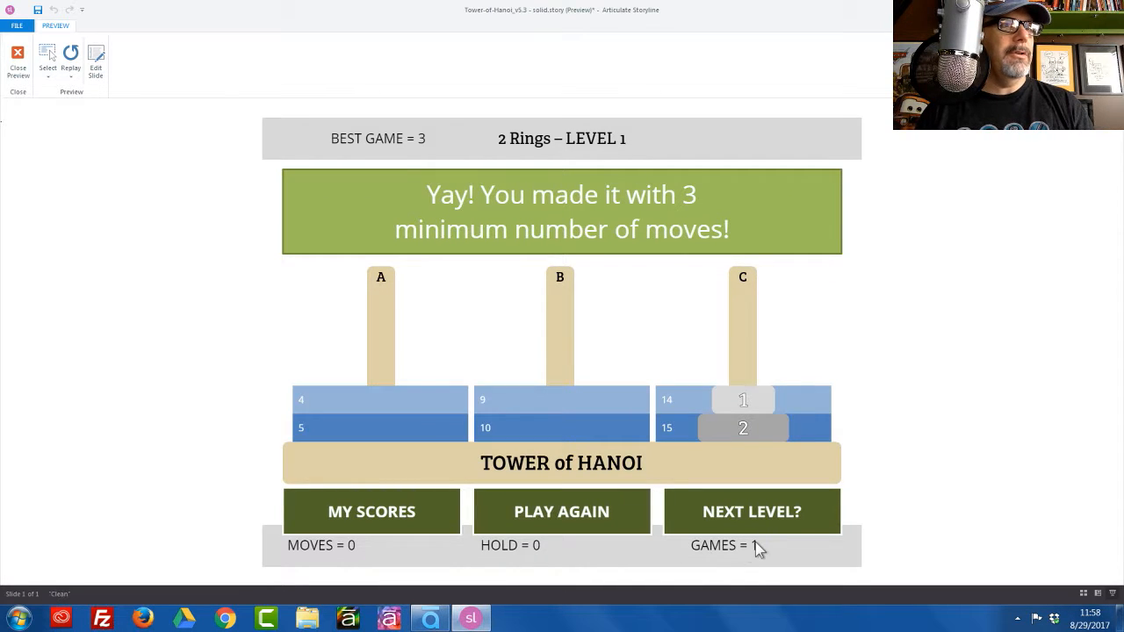
click(569, 514)
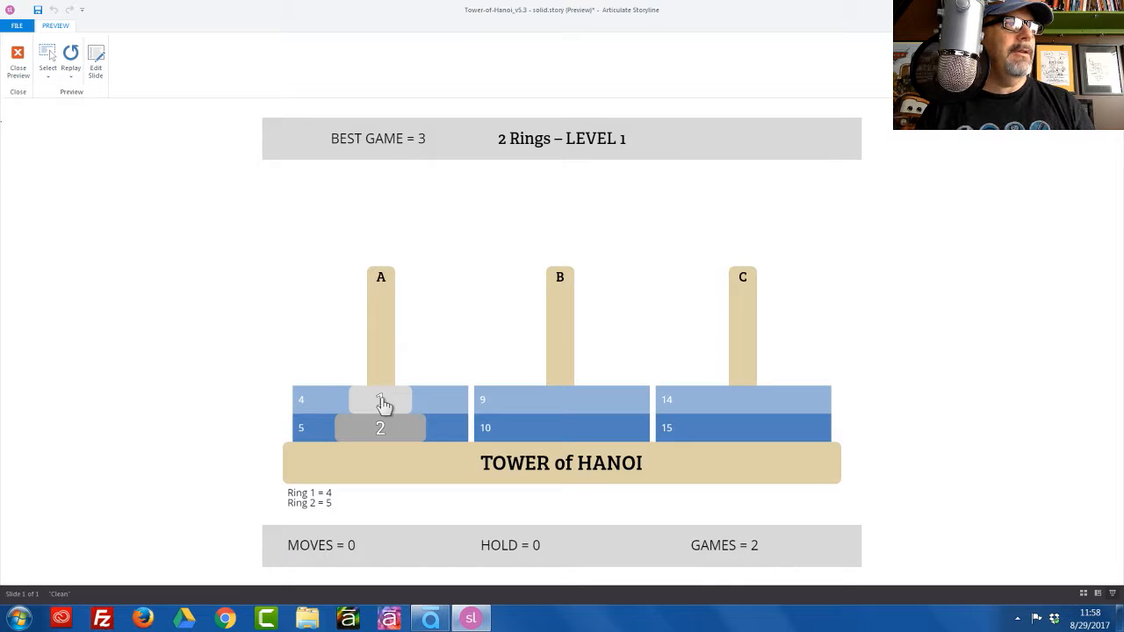
Step: Solve level 1 in three moves on Tower B, and test opening My Overall Scores and returning to the win screen
drag(384, 402, 676, 425)
drag(350, 428, 553, 427)
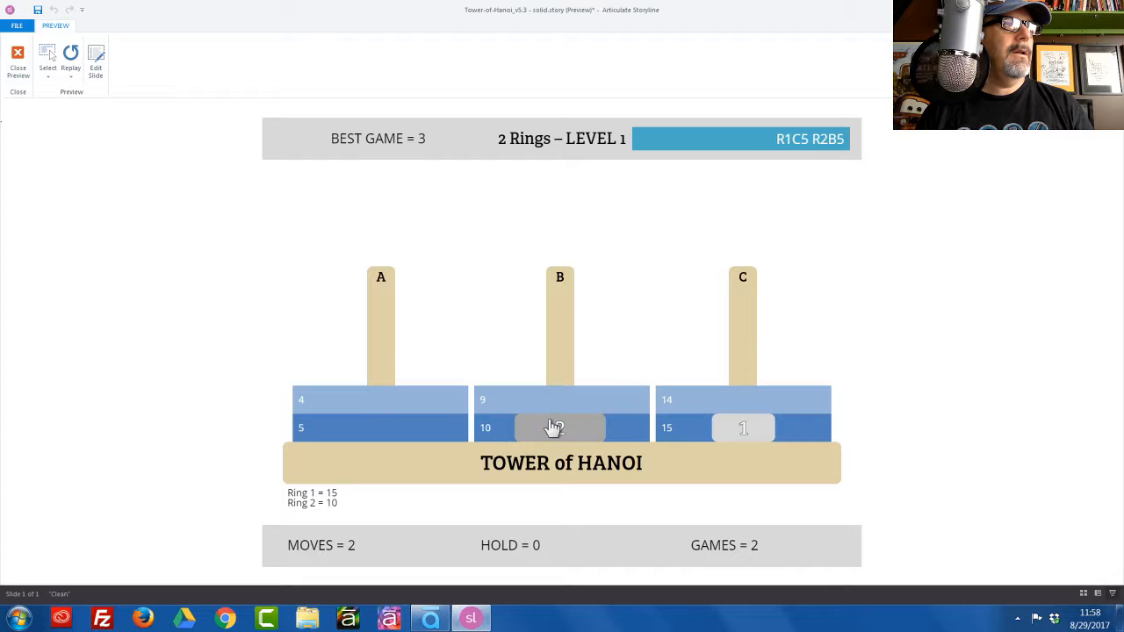
drag(744, 429, 568, 397)
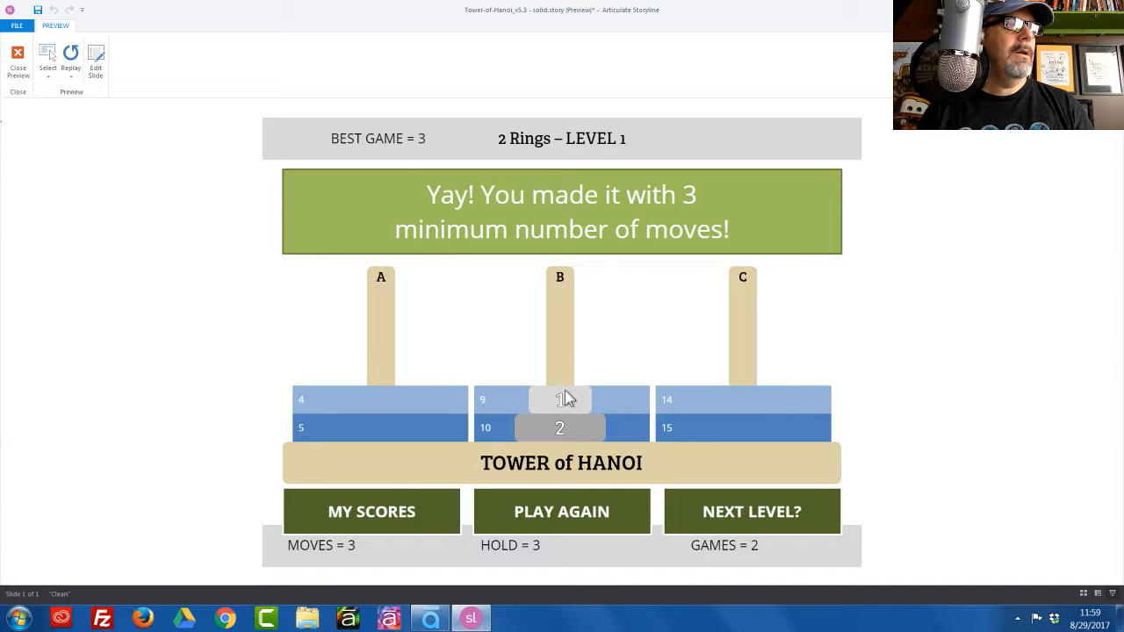
click(373, 520)
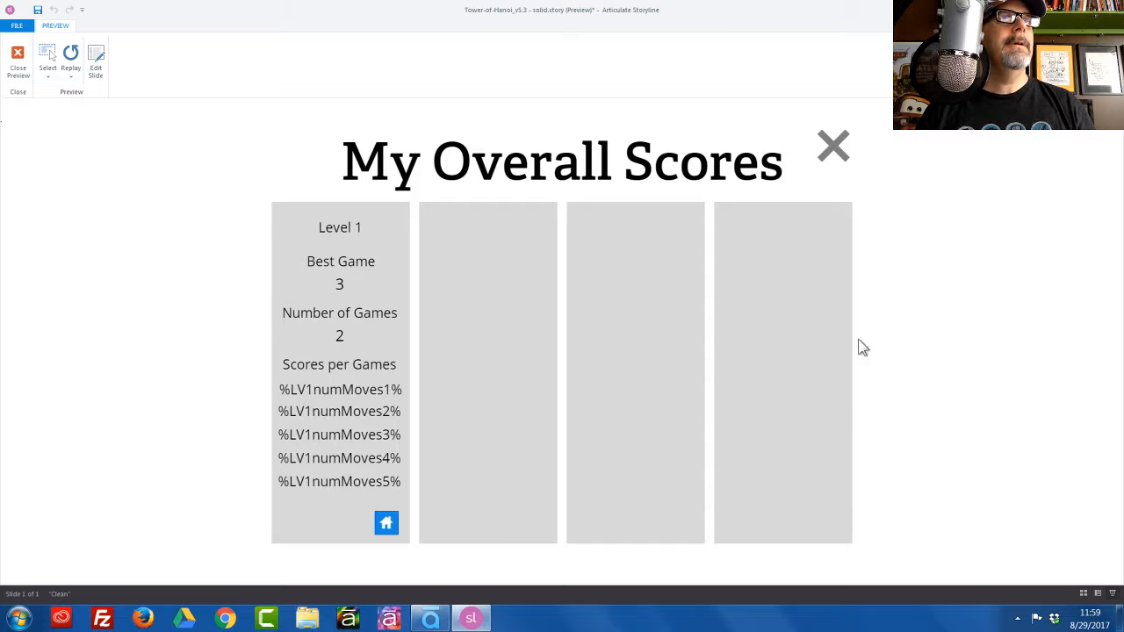
click(834, 151)
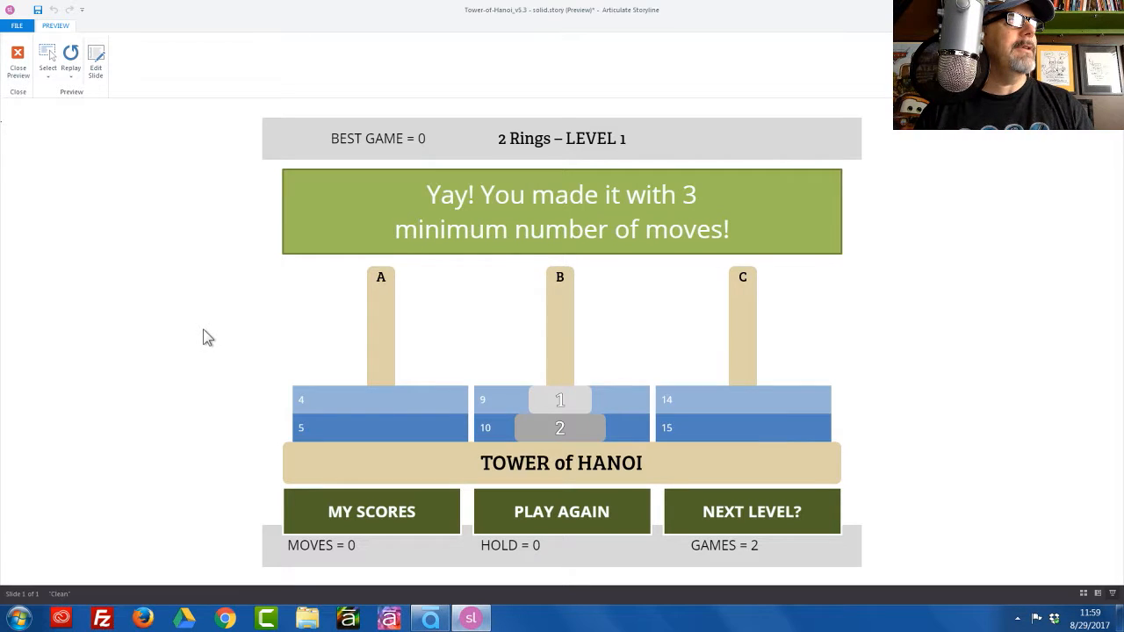
Step: Close the preview and open the 4.1 Overall Score slide for editing
click(17, 66)
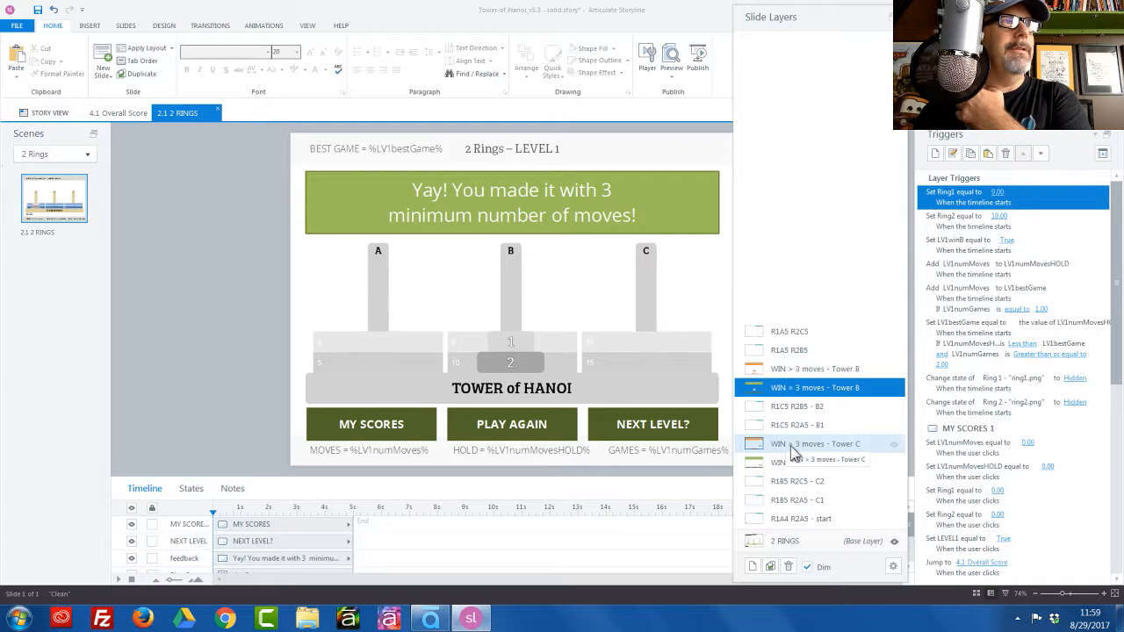
click(117, 115)
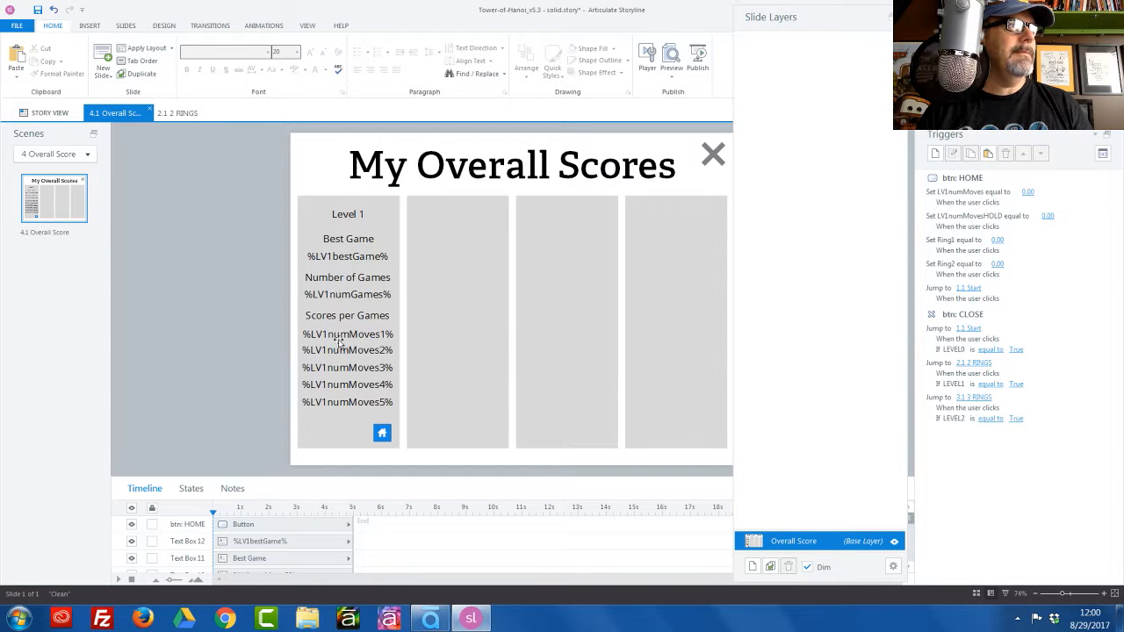
Step: Create a number variable named LV1game1 with a default value of 0
click(359, 334)
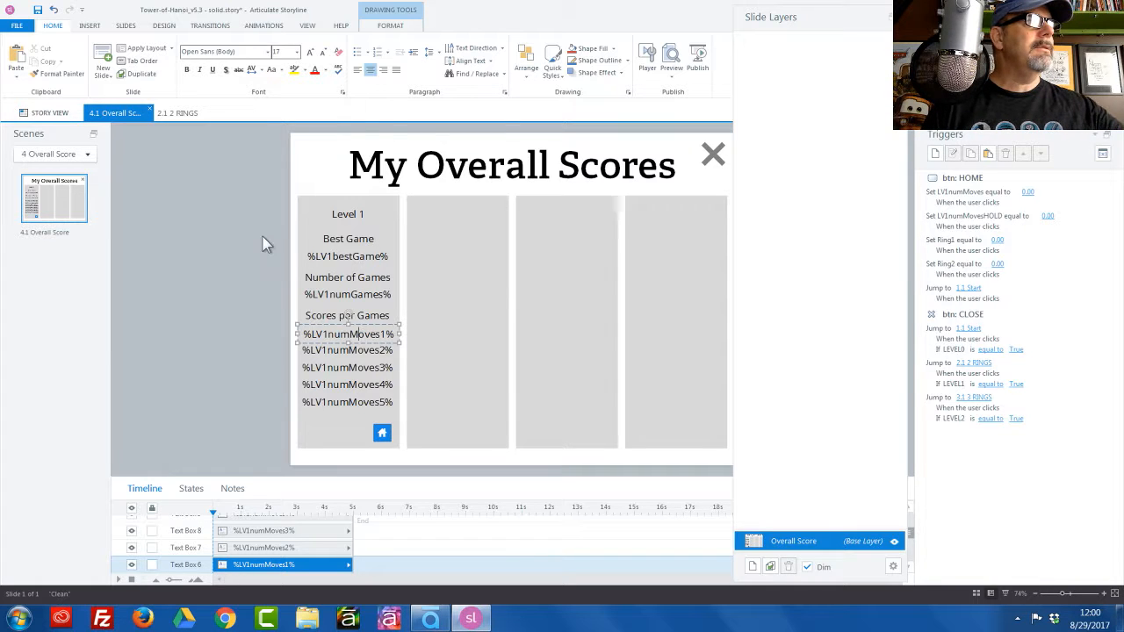
click(381, 336)
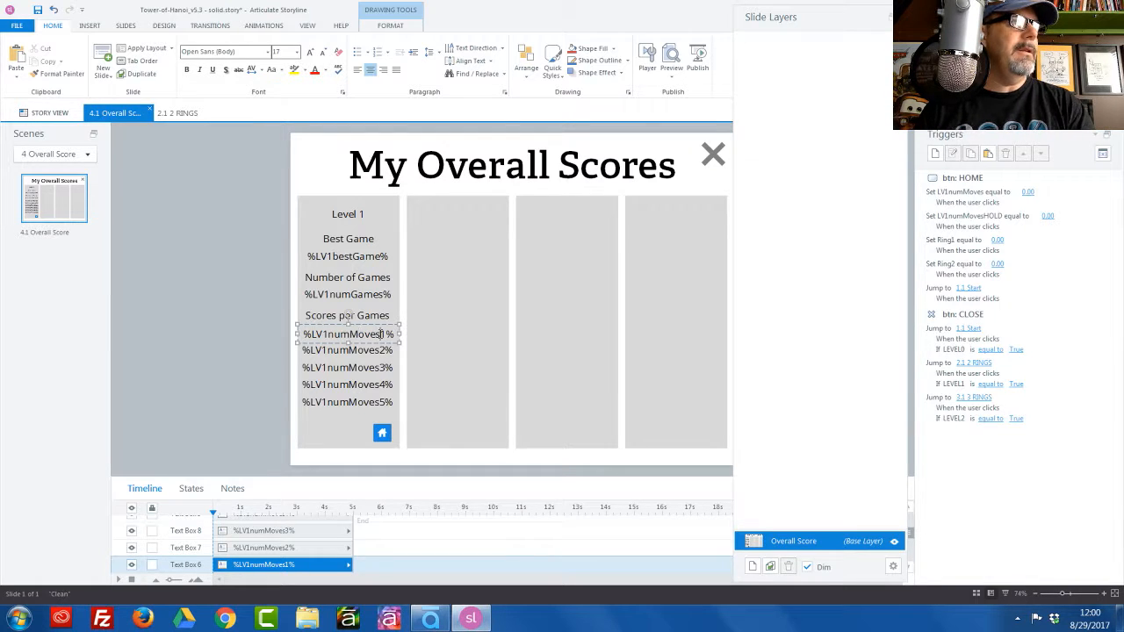
click(1103, 156)
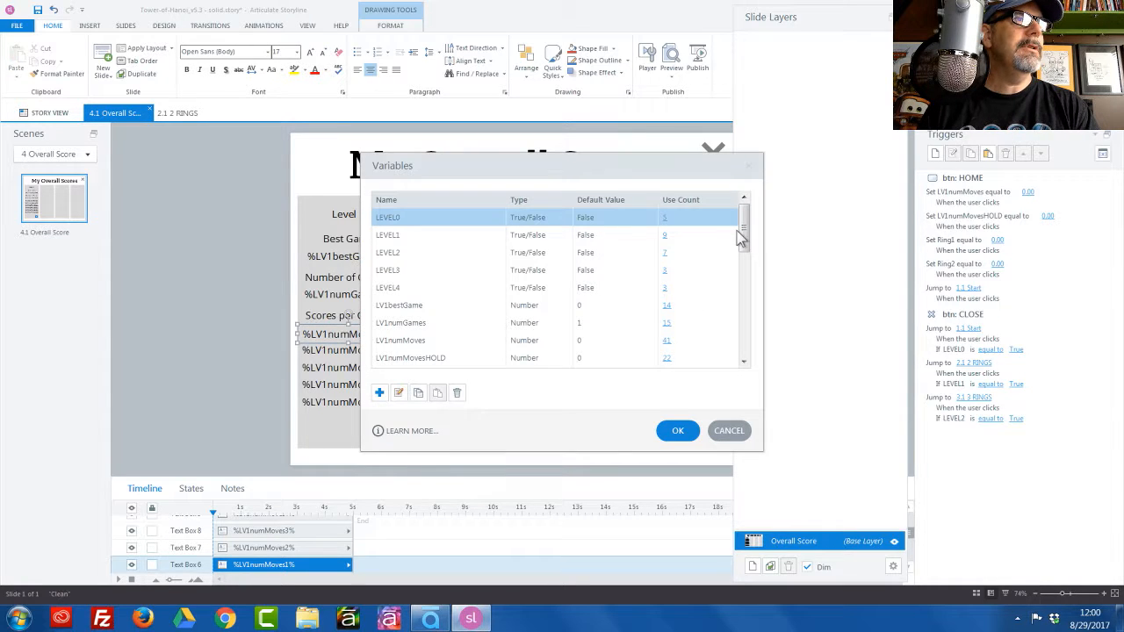
drag(746, 235, 728, 277)
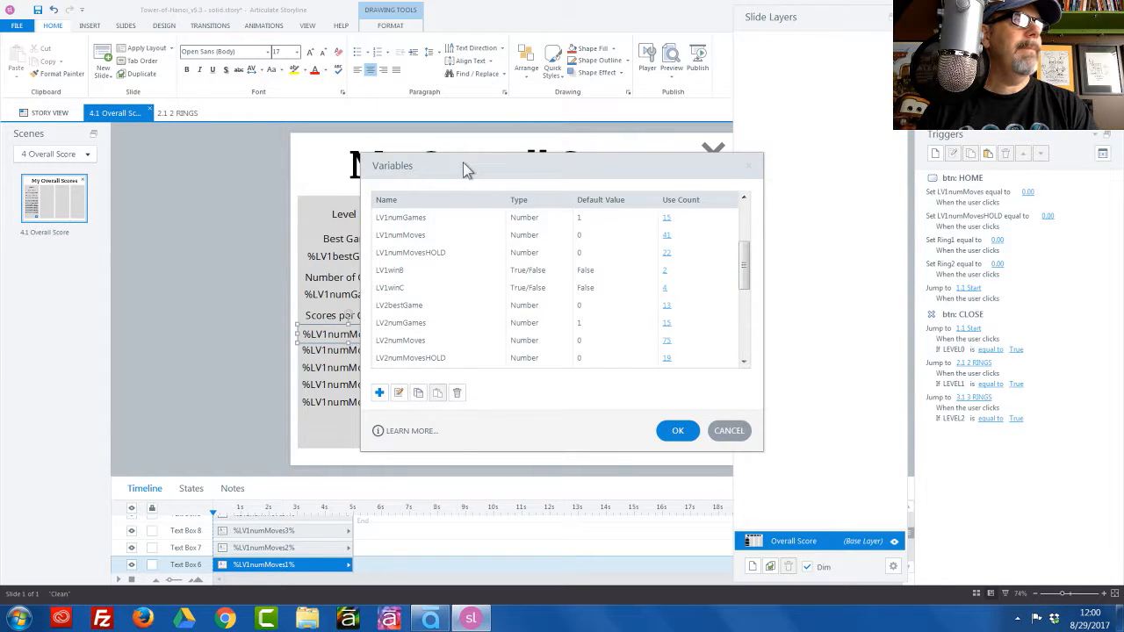
drag(463, 164, 575, 162)
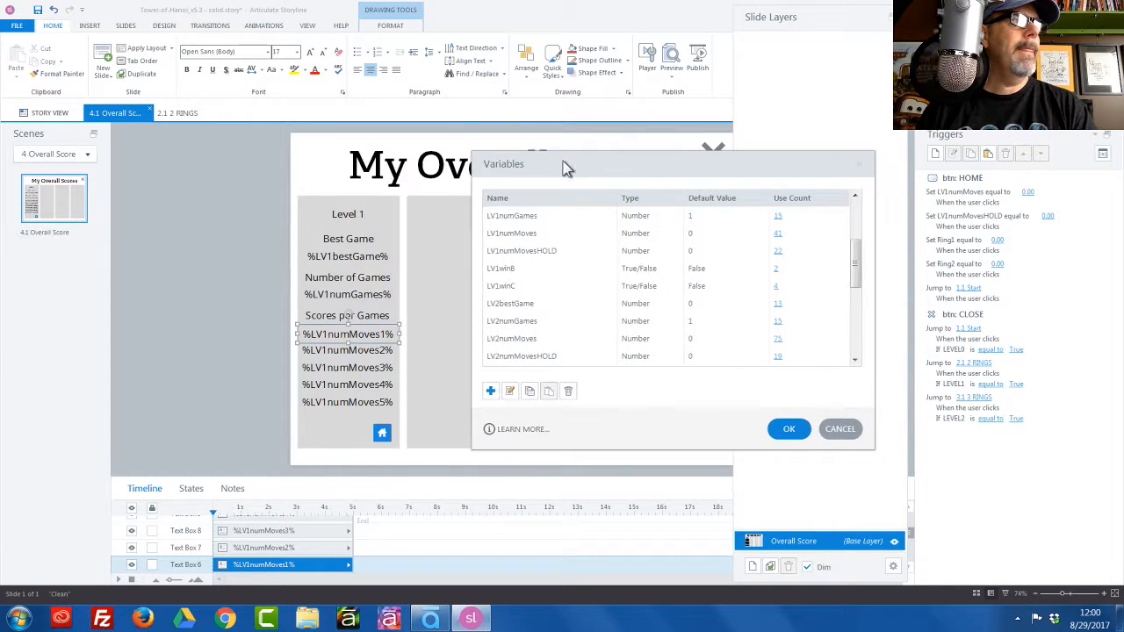
click(492, 391)
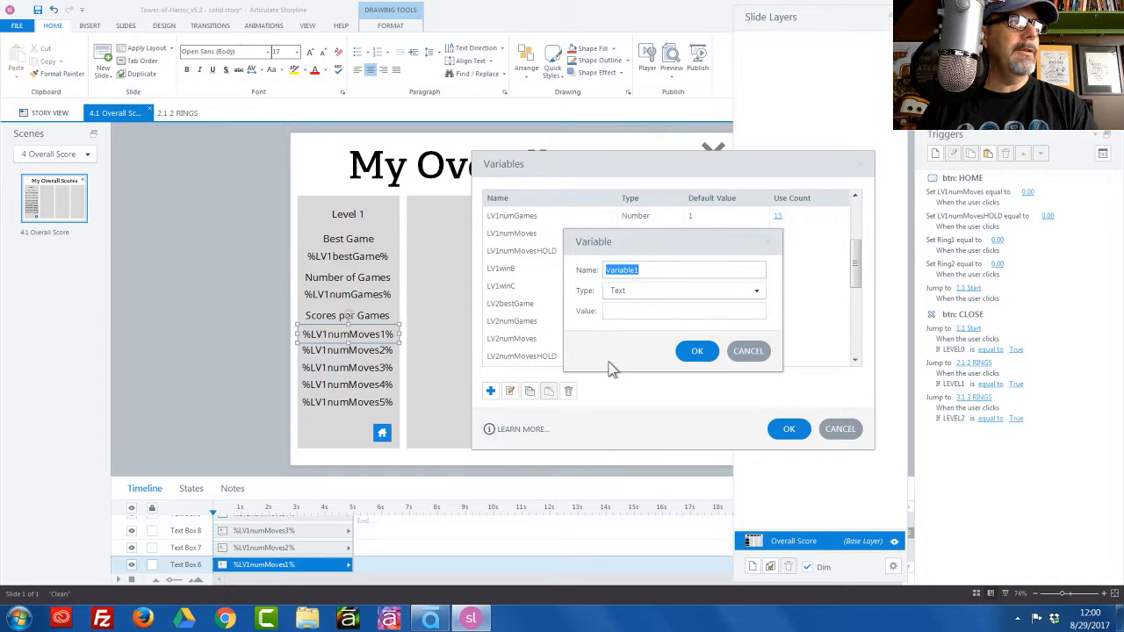
text(LV1)
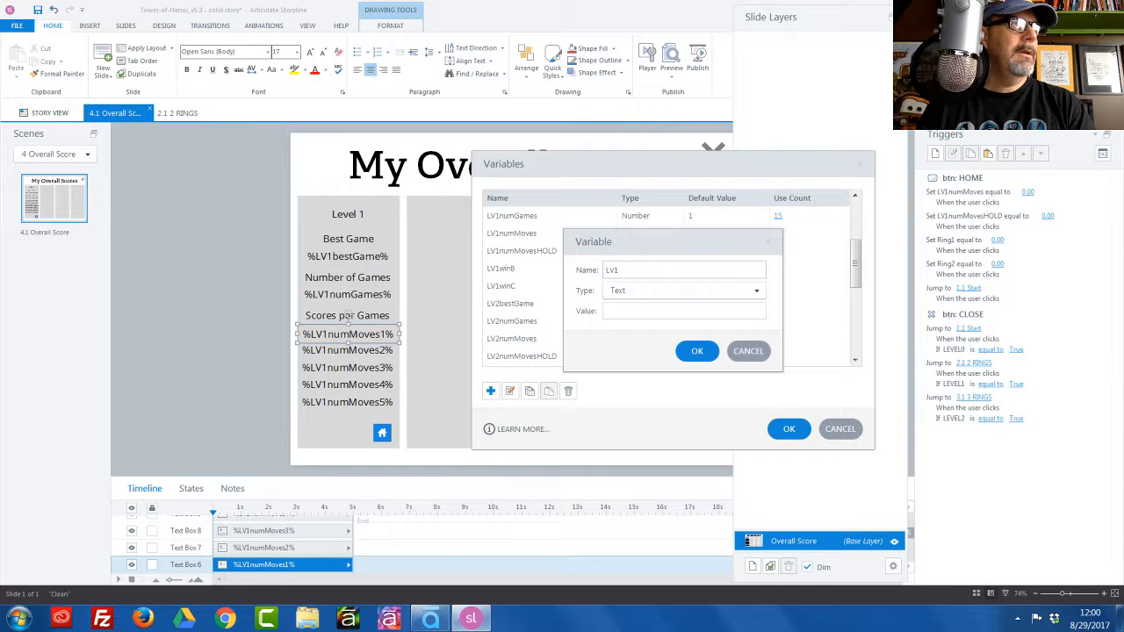
text(game1)
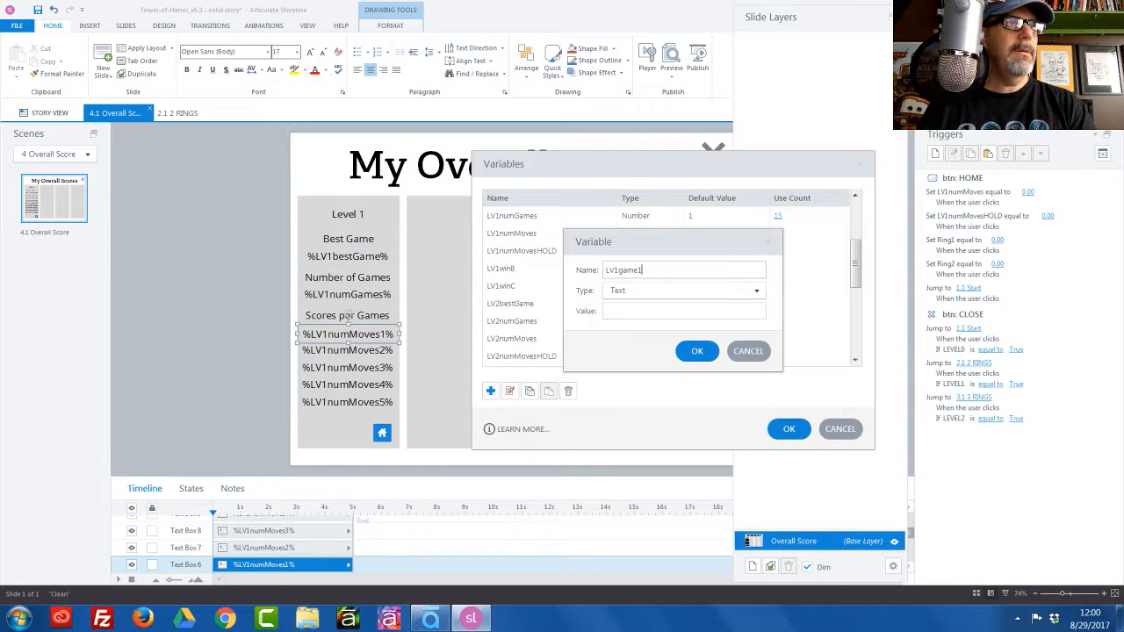
click(662, 291)
click(652, 334)
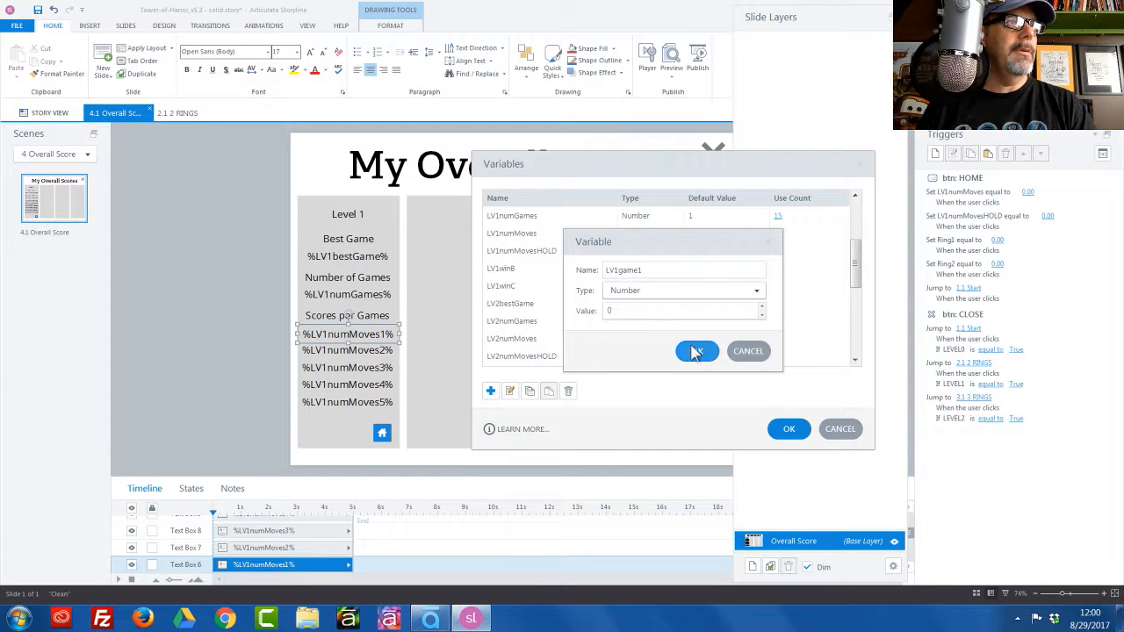
click(696, 352)
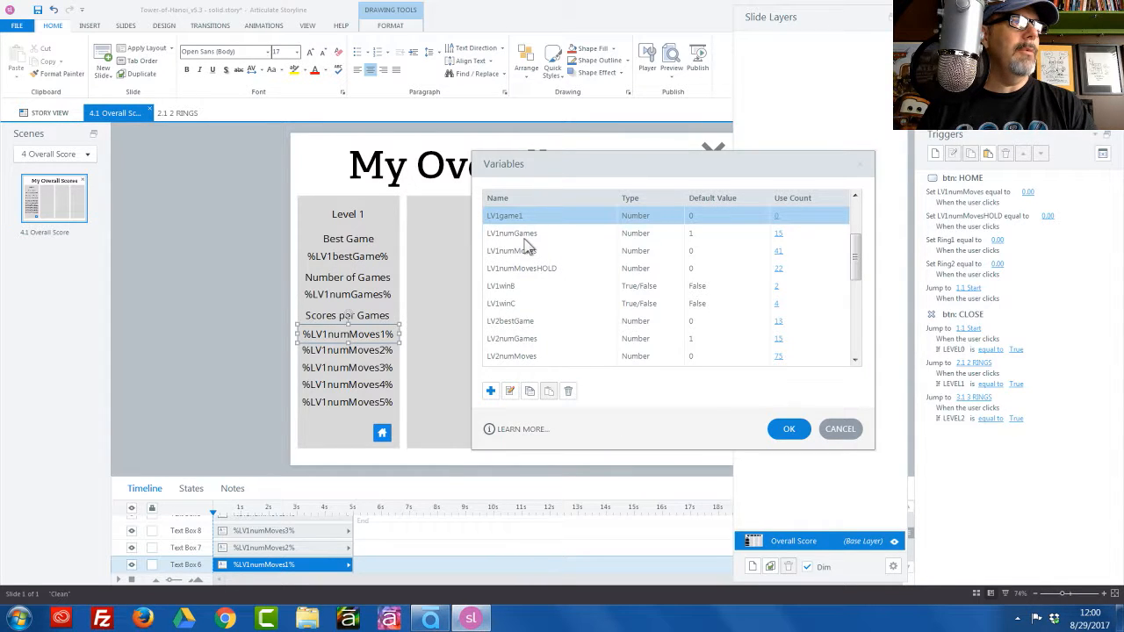
Step: Copy the LV1game1 variable and paste four duplicates of it into the variable list
click(531, 392)
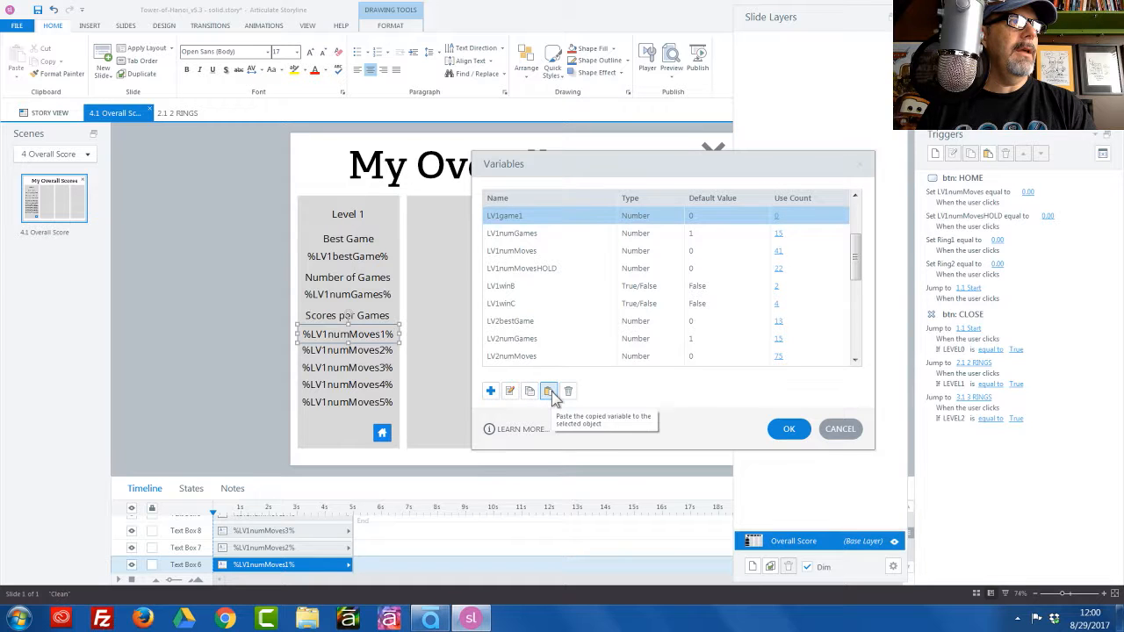
click(549, 391)
click(548, 391)
click(548, 392)
click(549, 391)
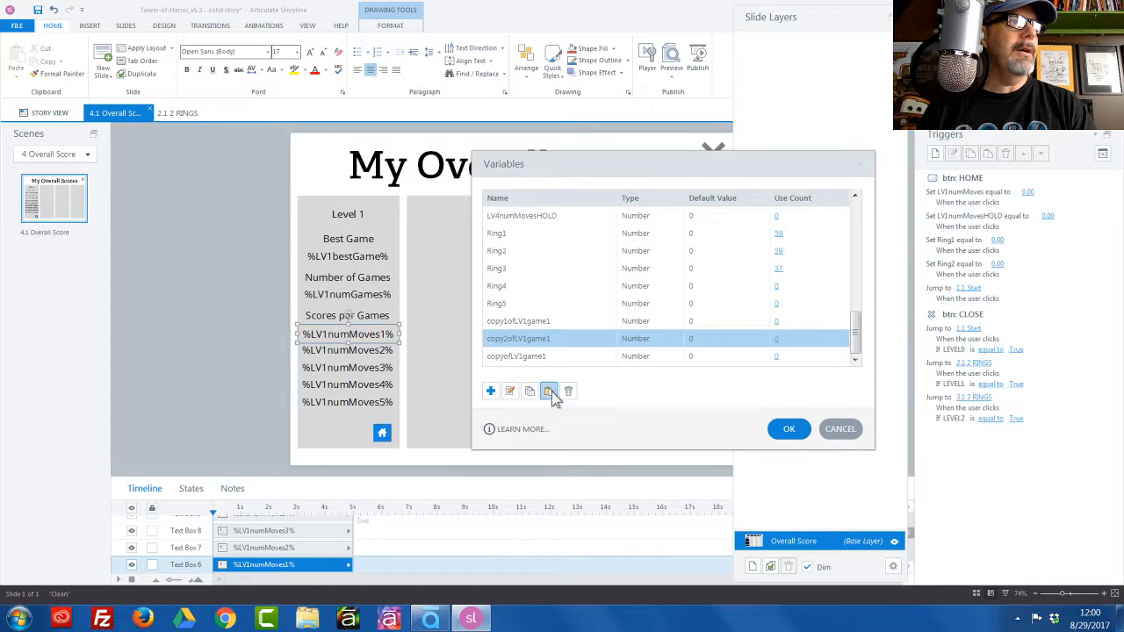
Step: Rename the copyofLV1game1 variable as LV1game2
click(542, 359)
click(543, 359)
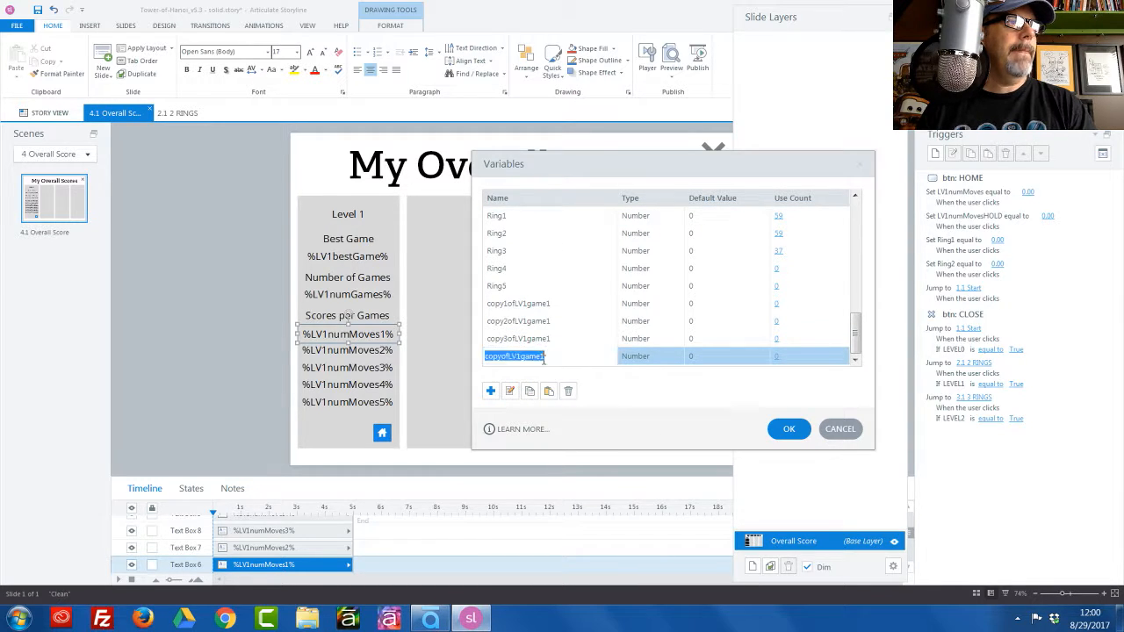
click(550, 355)
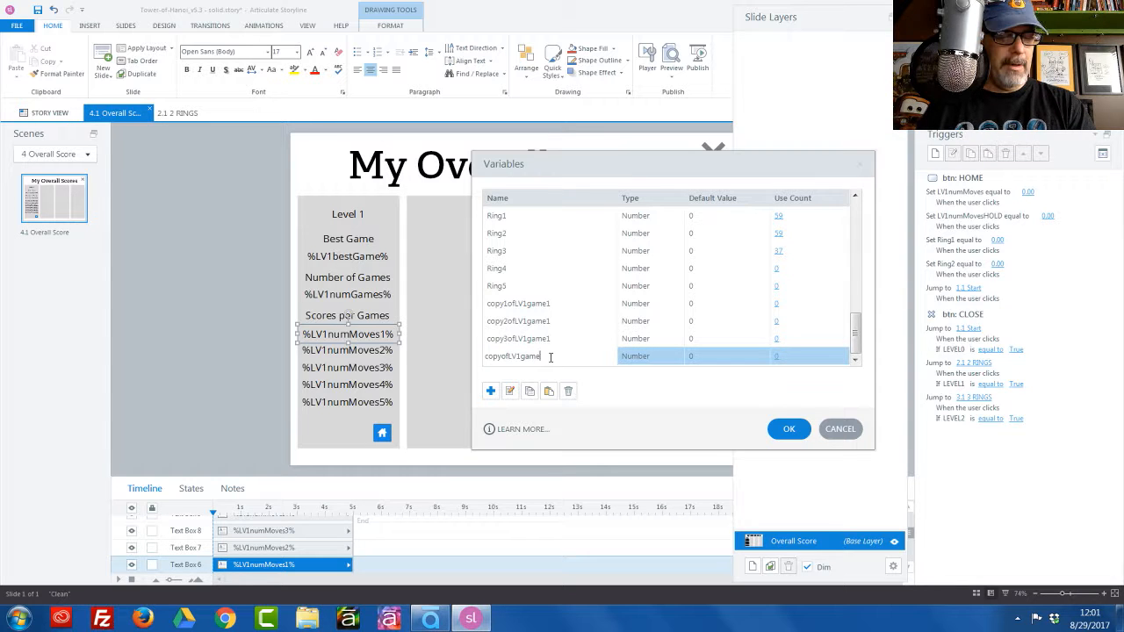
text(2)
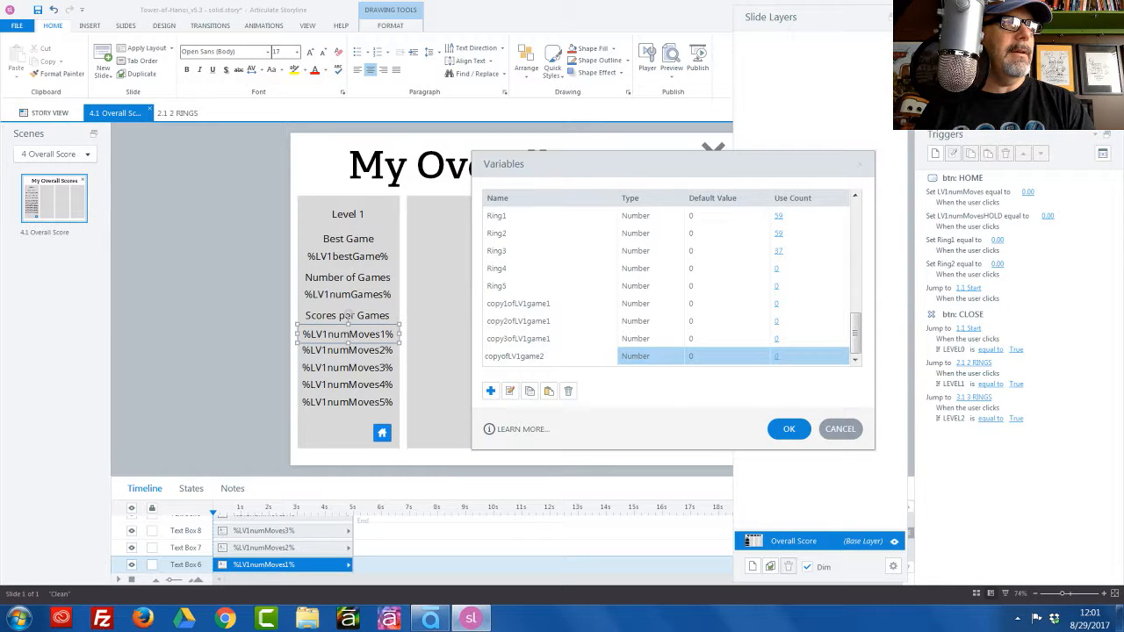
key(BackSpace)
key(BackSpace)
key(BackSpace)
key(BackSpace)
key(BackSpace)
key(BackSpace)
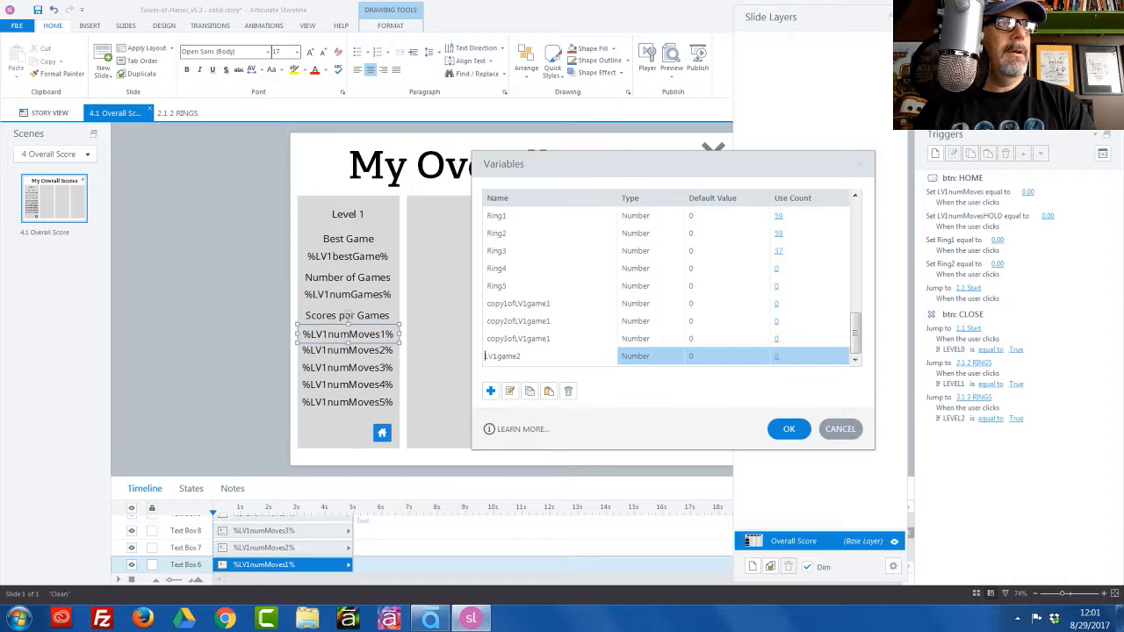
key(Return)
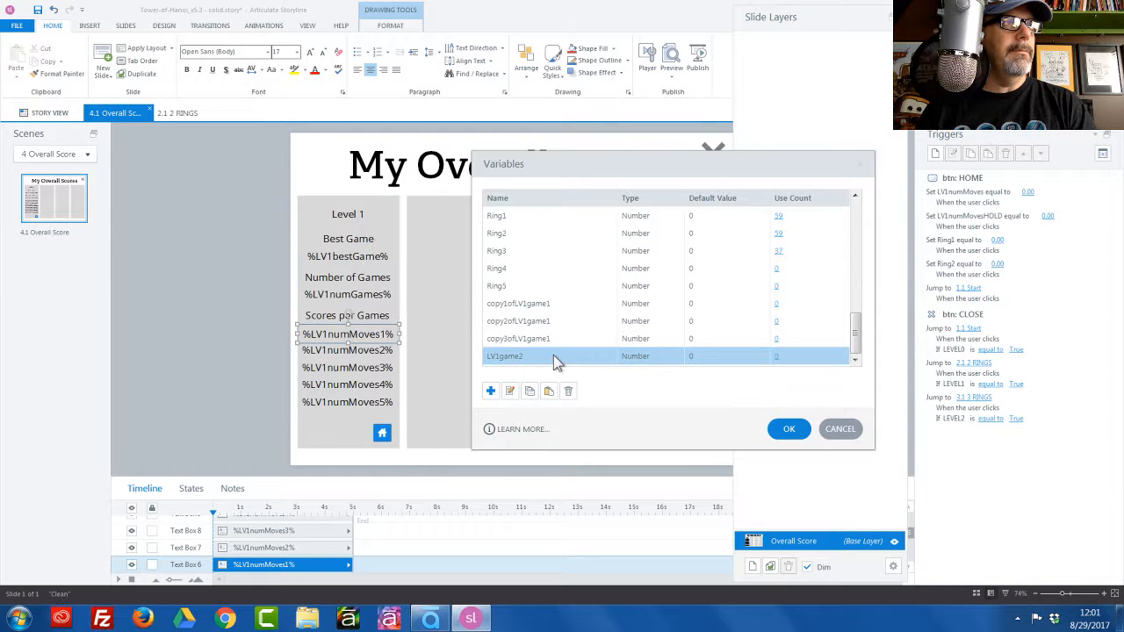
Step: Rename the copy3ofLV1game1 variable as LV1game3
click(548, 340)
click(550, 339)
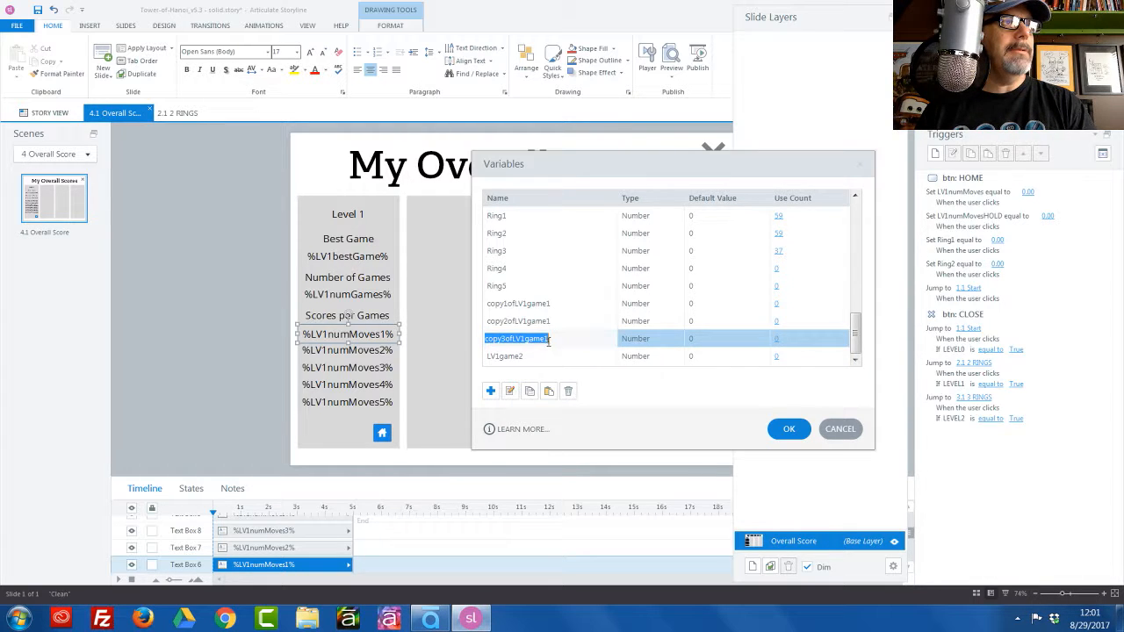
click(551, 339)
key(BackSpace)
text(3)
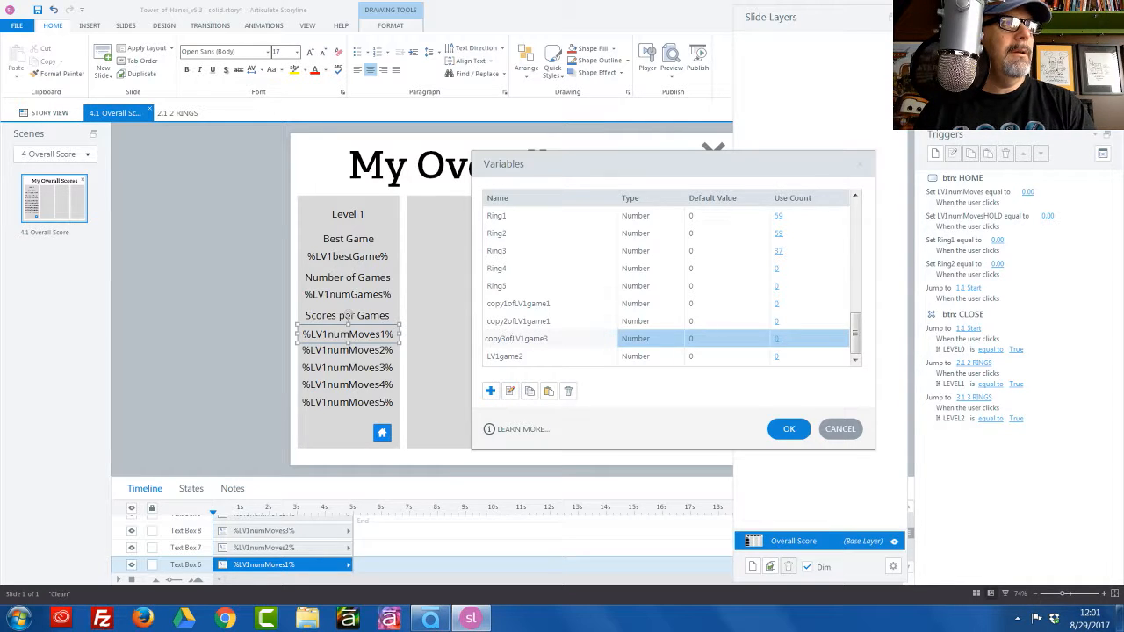
key(BackSpace)
key(BackSpace)
key(BackSpace)
key(BackSpace)
key(BackSpace)
key(BackSpace)
key(BackSpace)
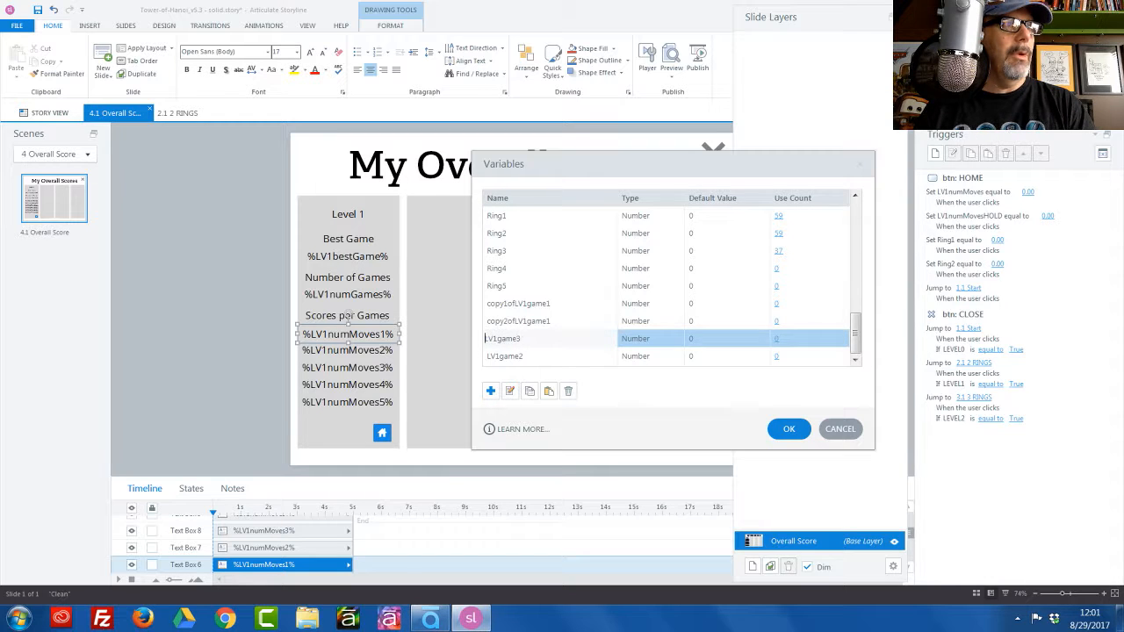
key(Return)
Step: Rename the copy2ofLV1game1 variable as LV1game4
click(529, 320)
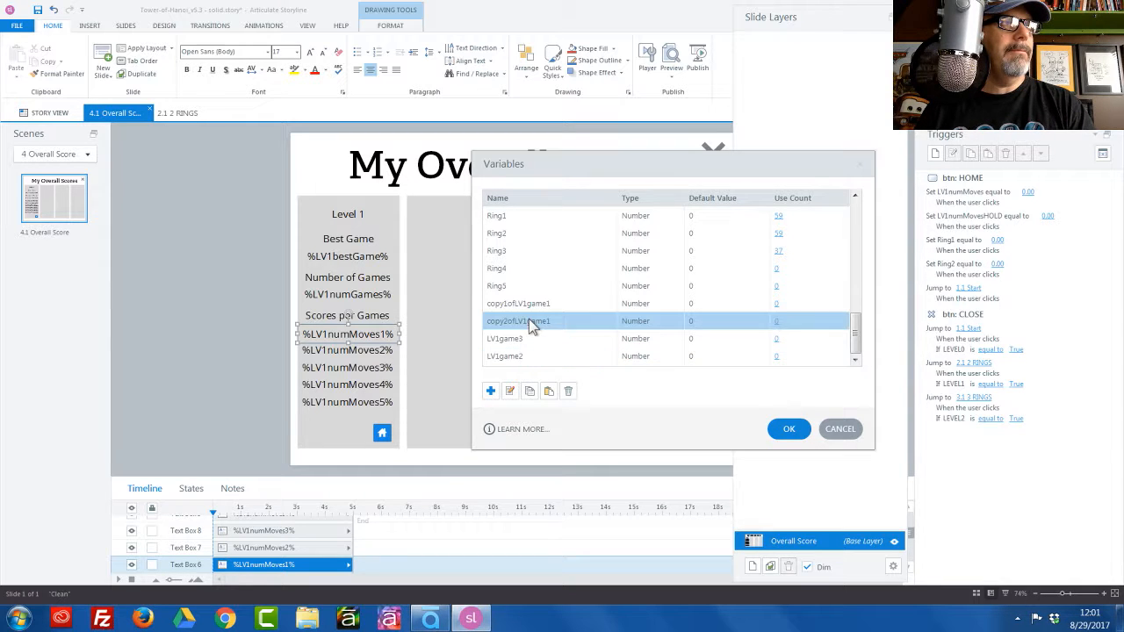
click(529, 320)
click(561, 321)
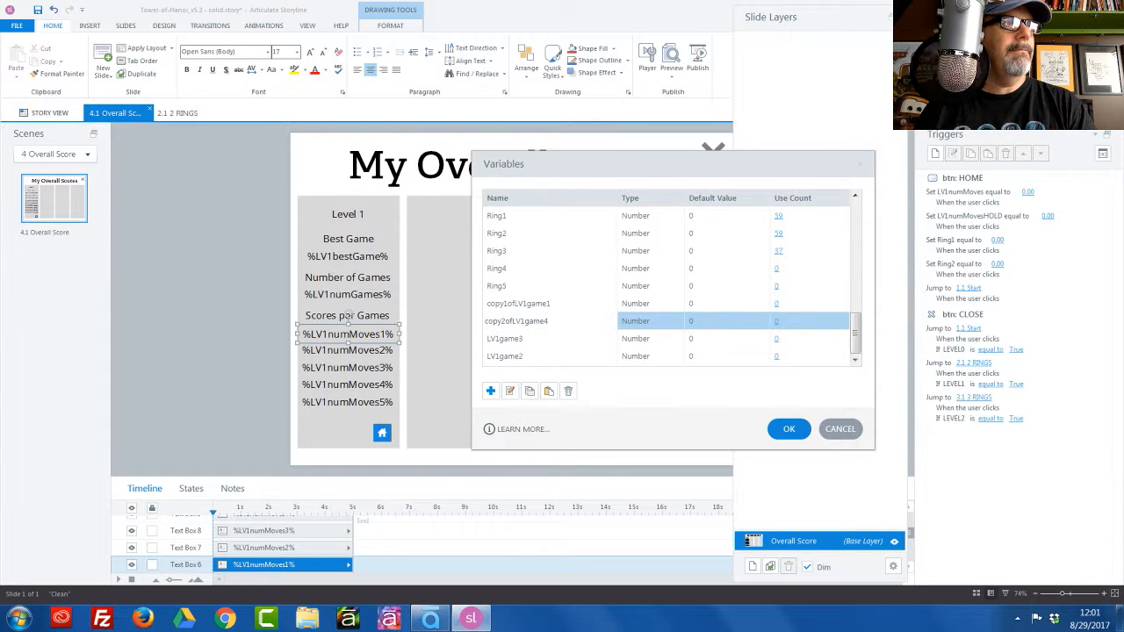
key(BackSpace)
key(BackSpace)
key(BackSpace)
key(BackSpace)
key(BackSpace)
key(BackSpace)
key(BackSpace)
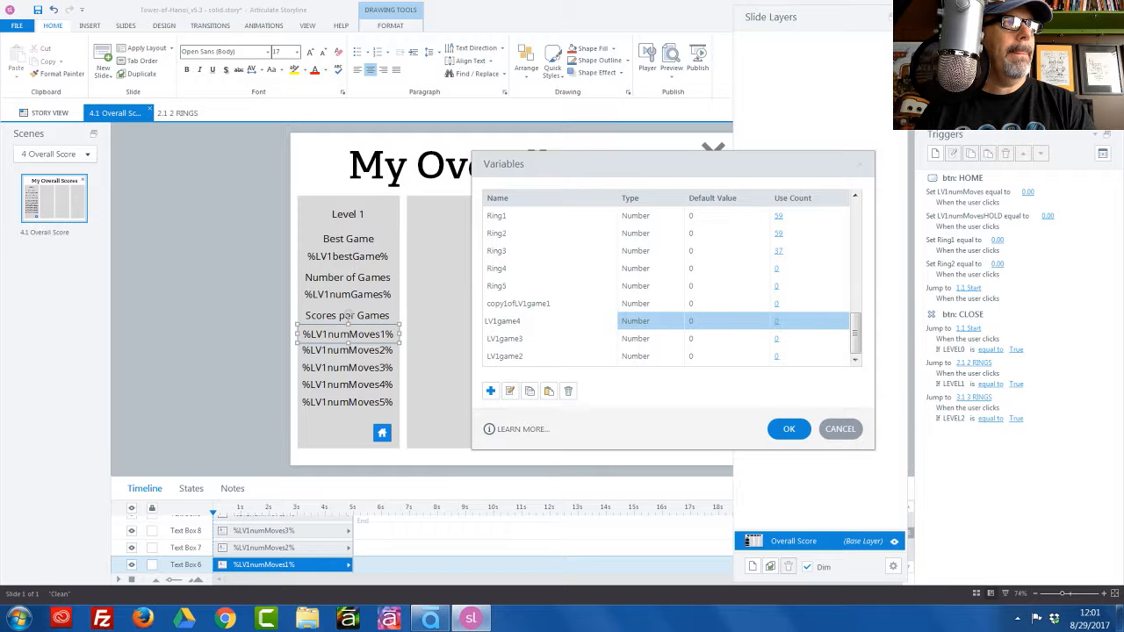
Step: Rename the copy1ofLV1game1 variable as LV1game5 and save the changes to the project variables
double_click(543, 303)
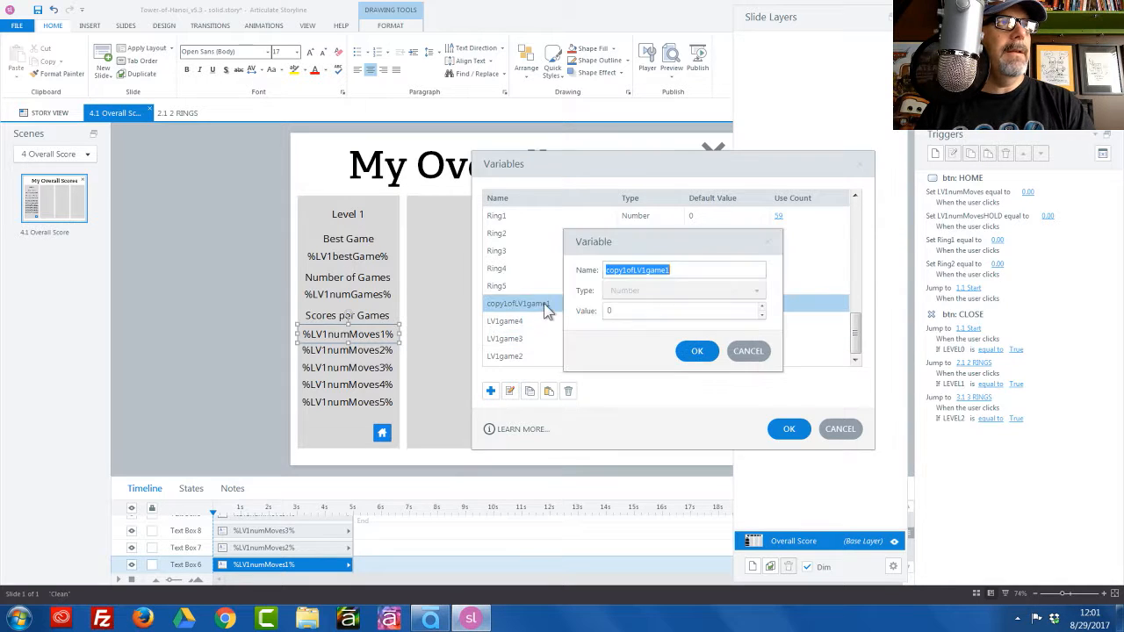
click(686, 269)
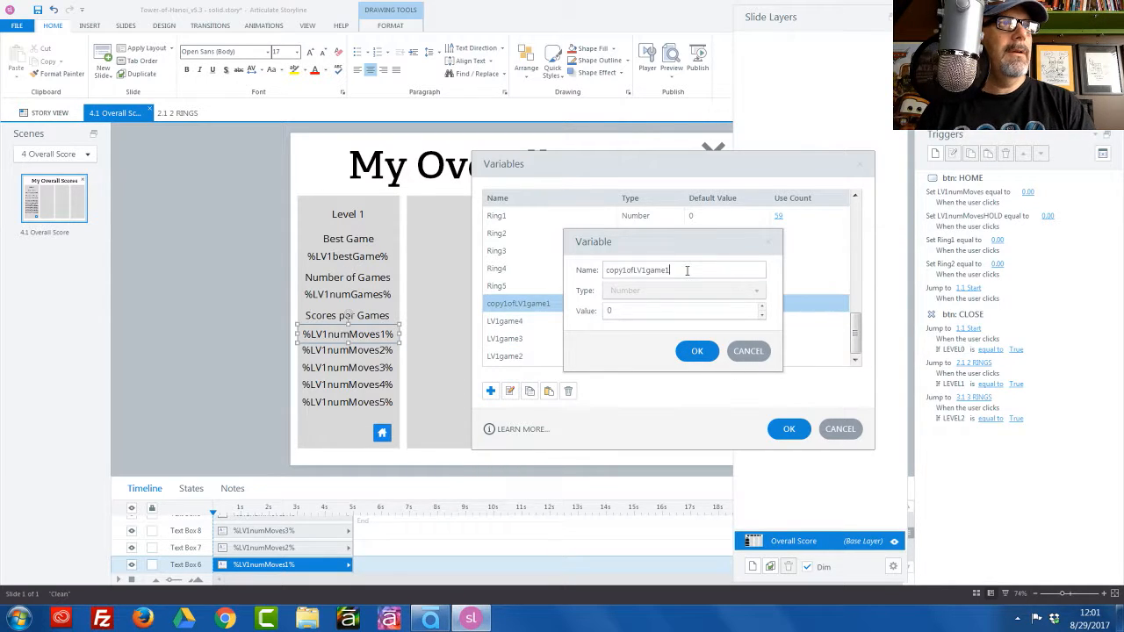
key(BackSpace)
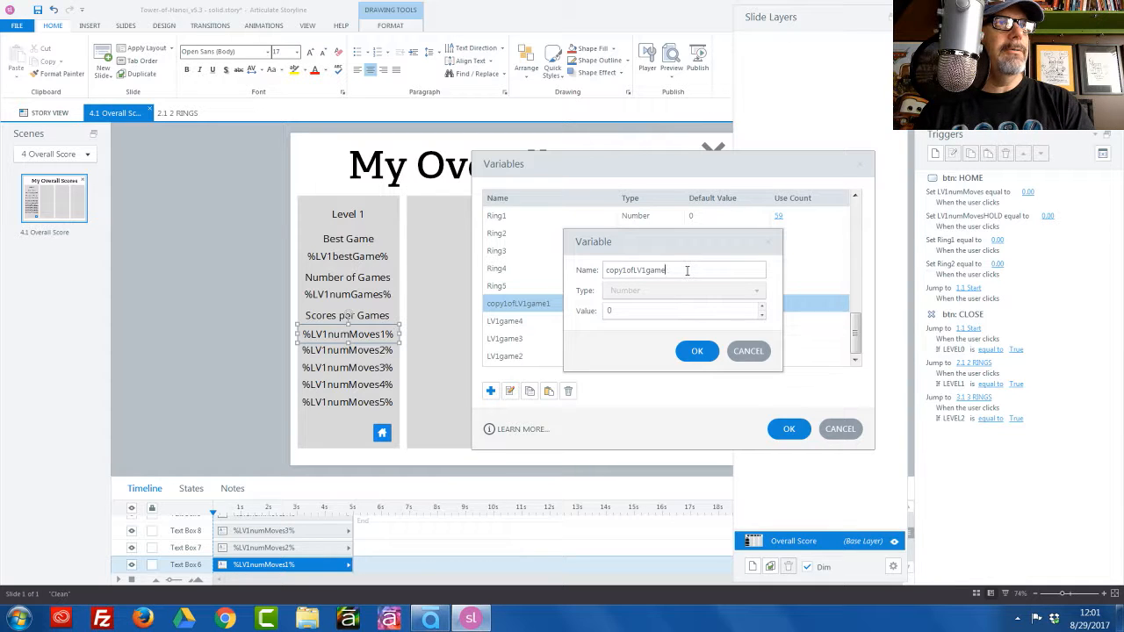
text(4)
key(BackSpace)
text(5)
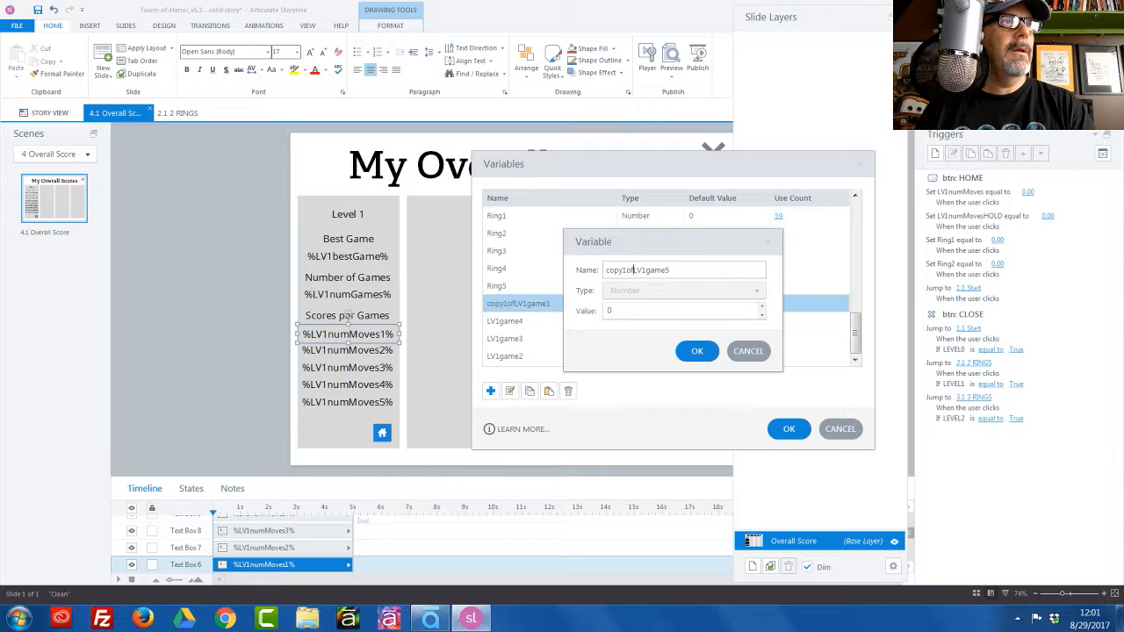
key(BackSpace)
key(BackSpace)
key(BackSpace)
key(BackSpace)
key(BackSpace)
key(BackSpace)
key(BackSpace)
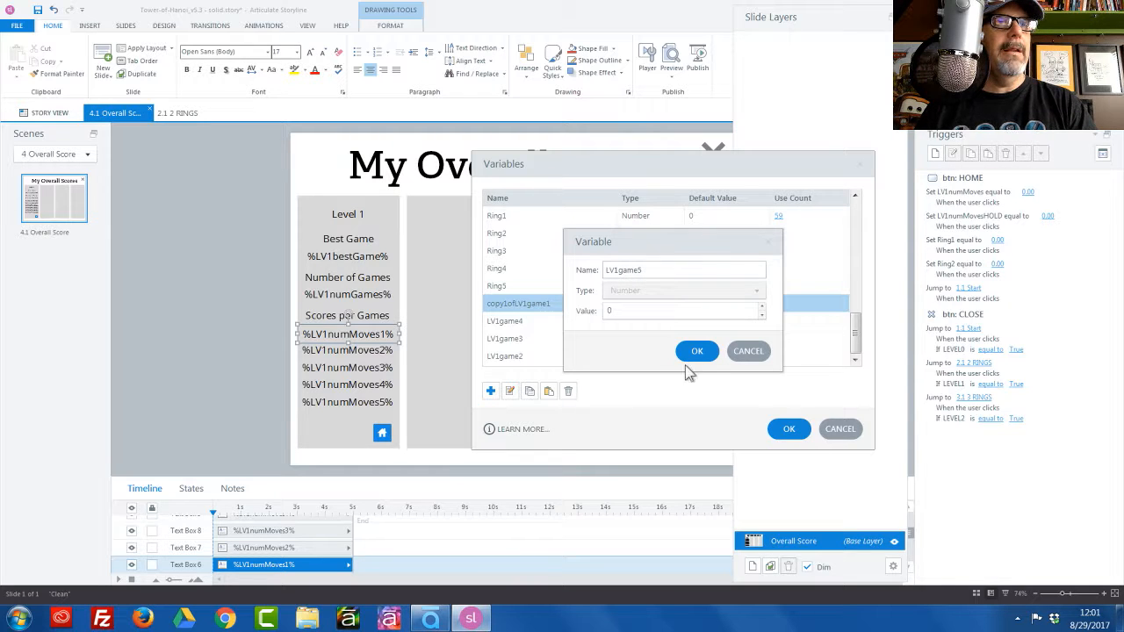
click(697, 352)
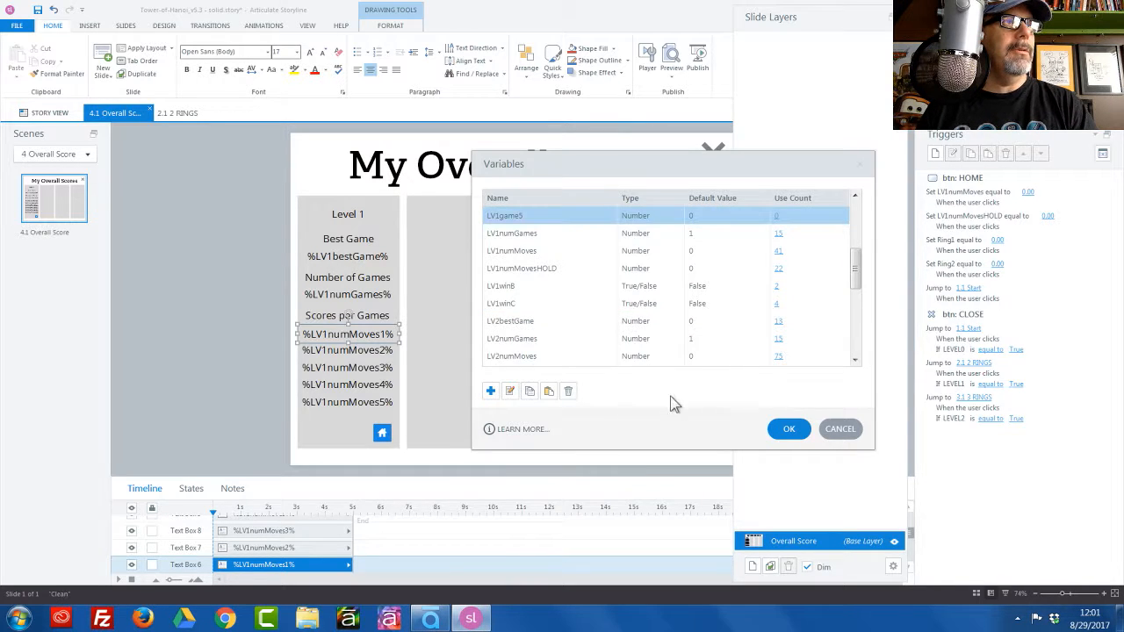
click(788, 428)
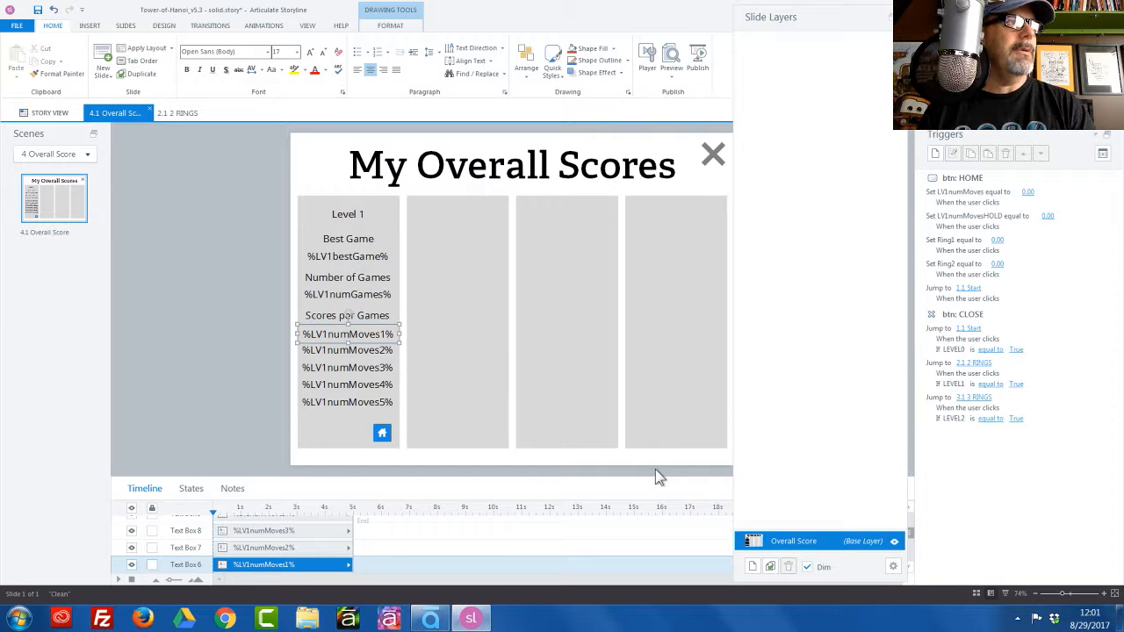
Step: Change the first reference under Scores per Games to %LV1game1%
click(375, 334)
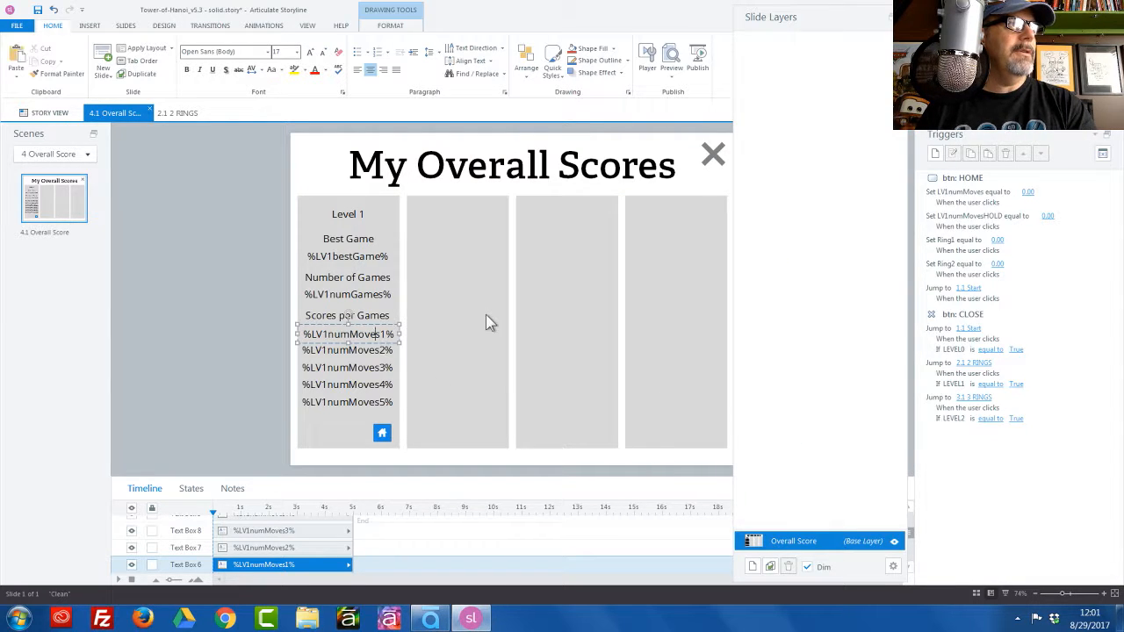
key(BackSpace)
key(BackSpace)
key(BackSpace)
key(BackSpace)
key(BackSpace)
key(BackSpace)
key(BackSpace)
key(BackSpace)
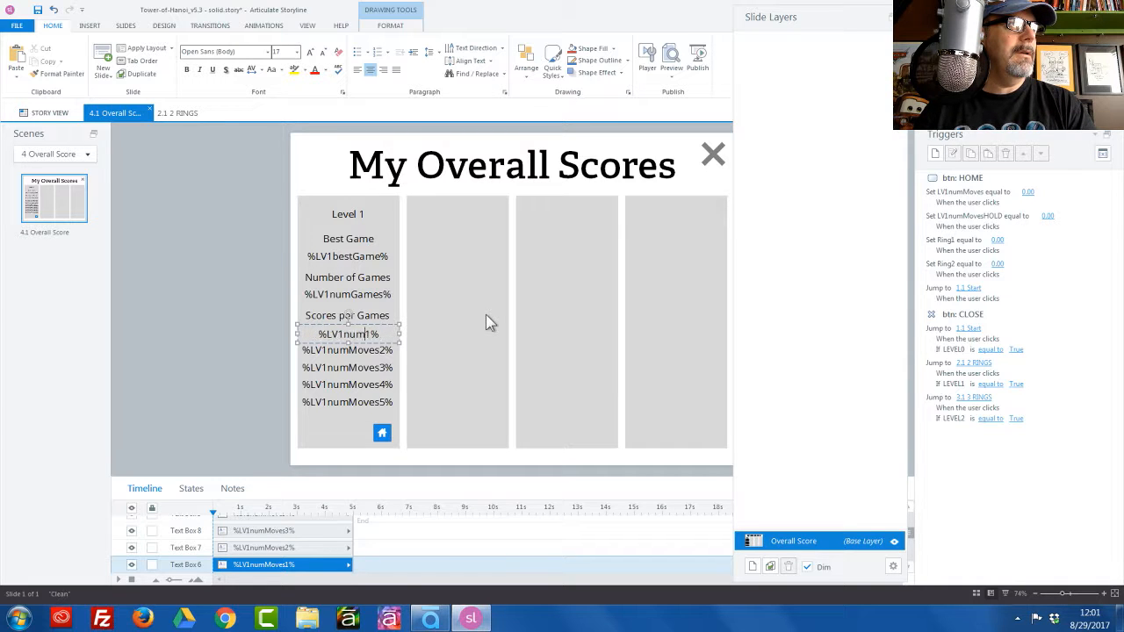
text(1)
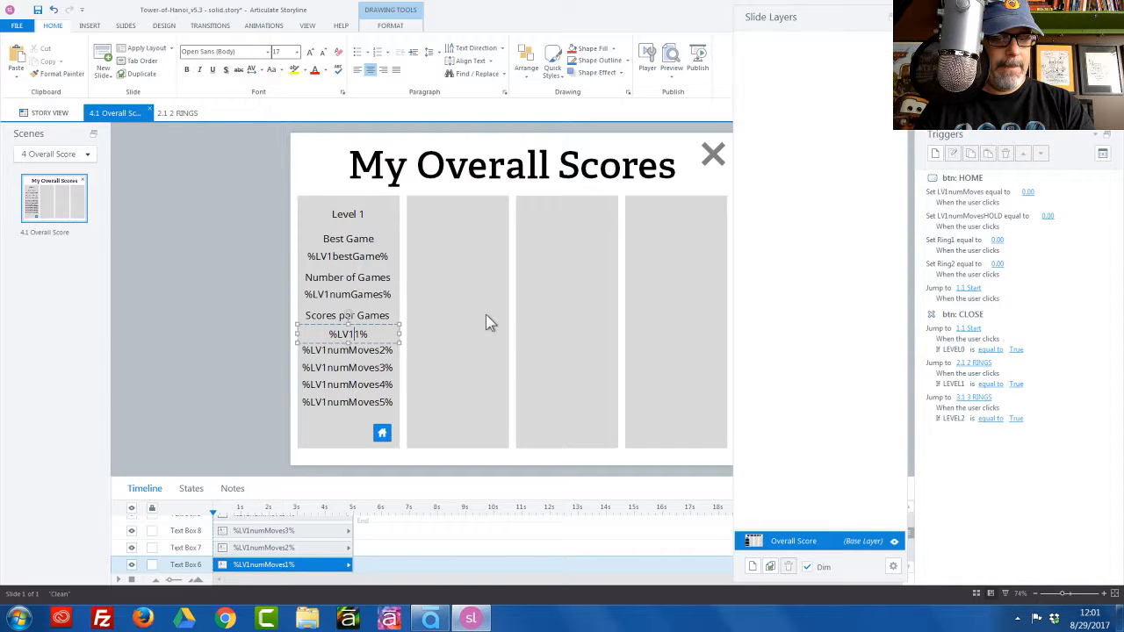
text(game)
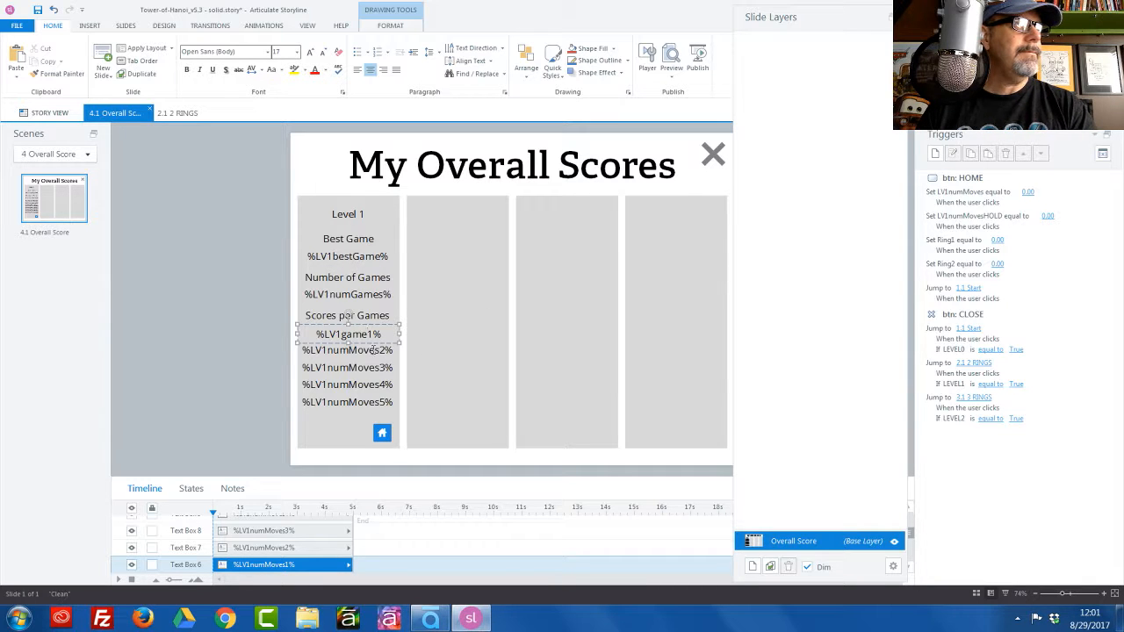
Step: Change the second reference under Scores per Games to %LV1game2%
click(375, 350)
key(BackSpace)
key(BackSpace)
key(BackSpace)
key(BackSpace)
key(BackSpace)
key(BackSpace)
key(BackSpace)
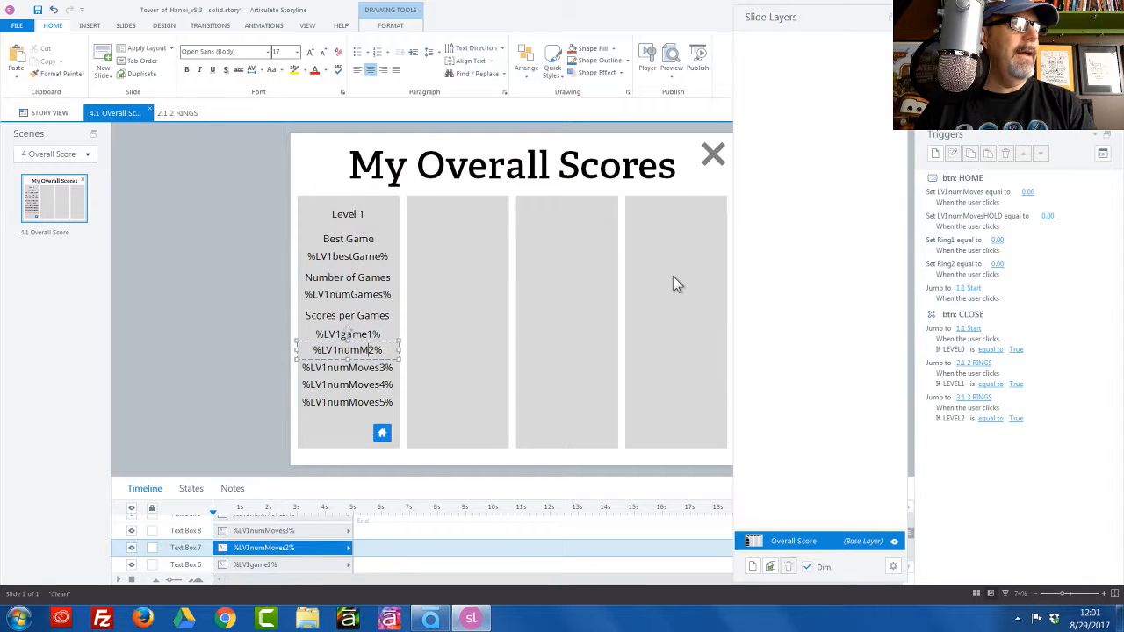
key(BackSpace)
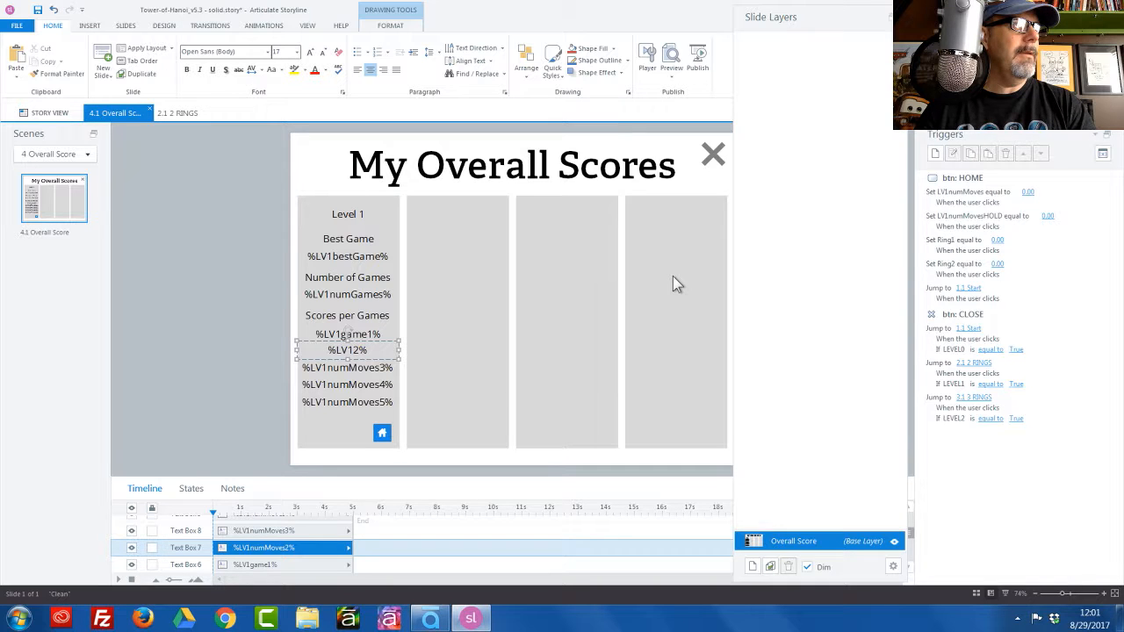
text(game)
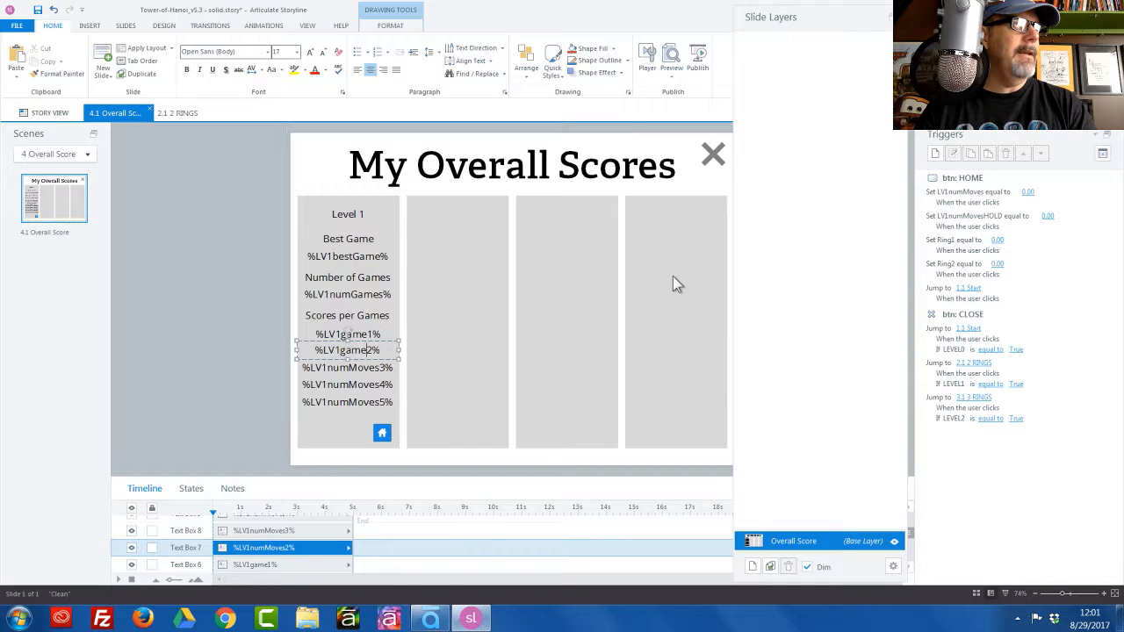
Step: Change the third reference under Scores per Games to %LV1game3%
click(380, 368)
key(BackSpace)
key(BackSpace)
key(BackSpace)
key(BackSpace)
key(BackSpace)
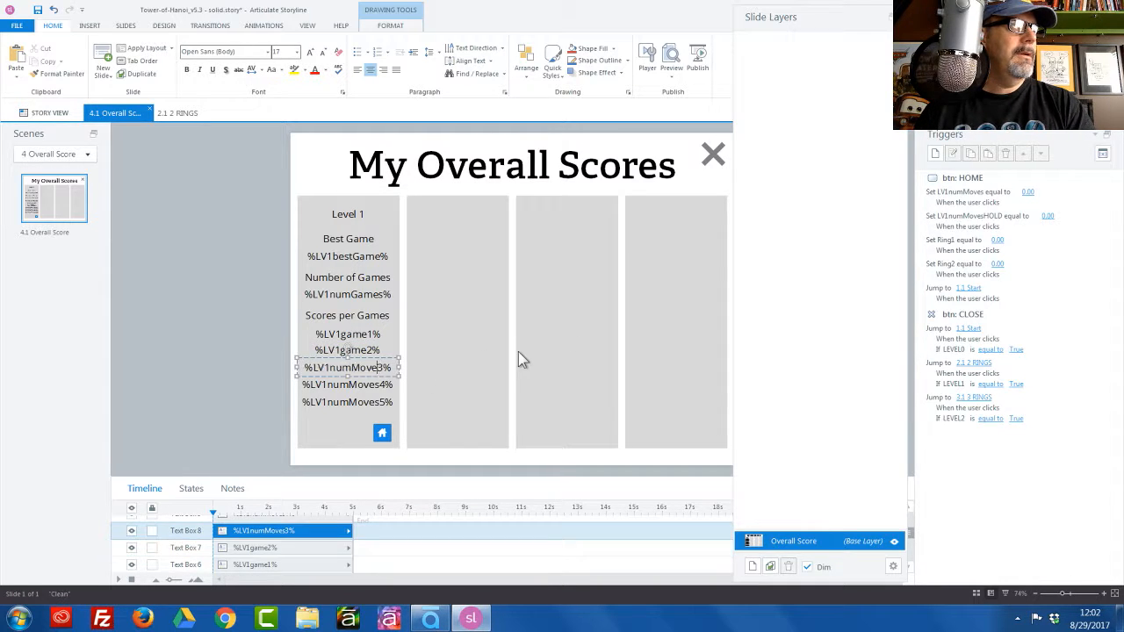
key(BackSpace)
key(BackSpace)
key(BackSpace)
text(gam)
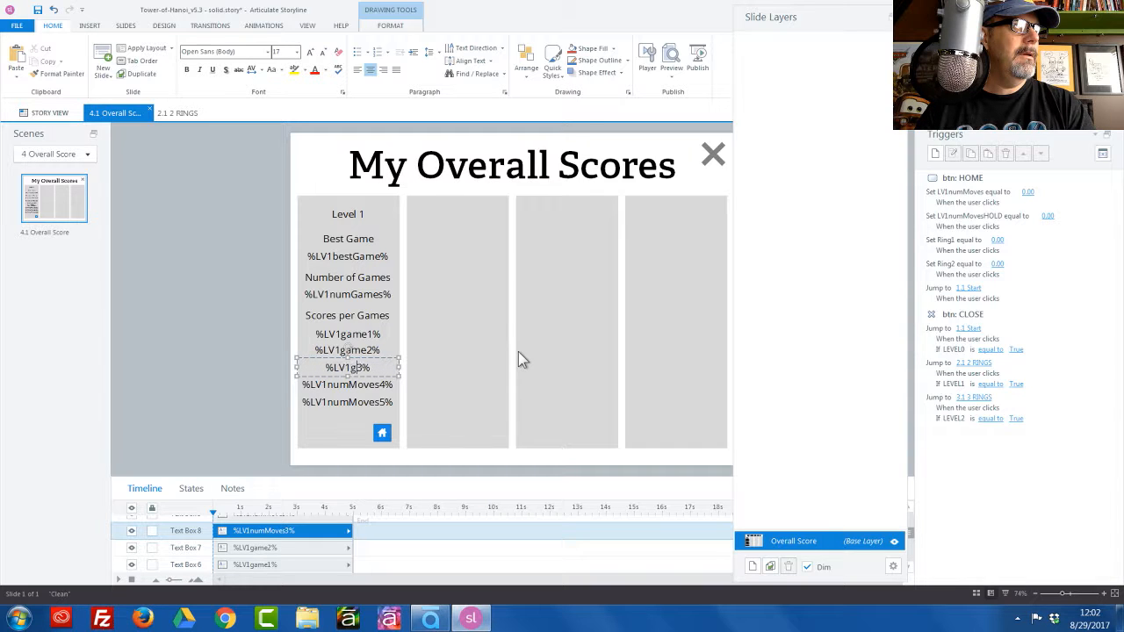
text(e)
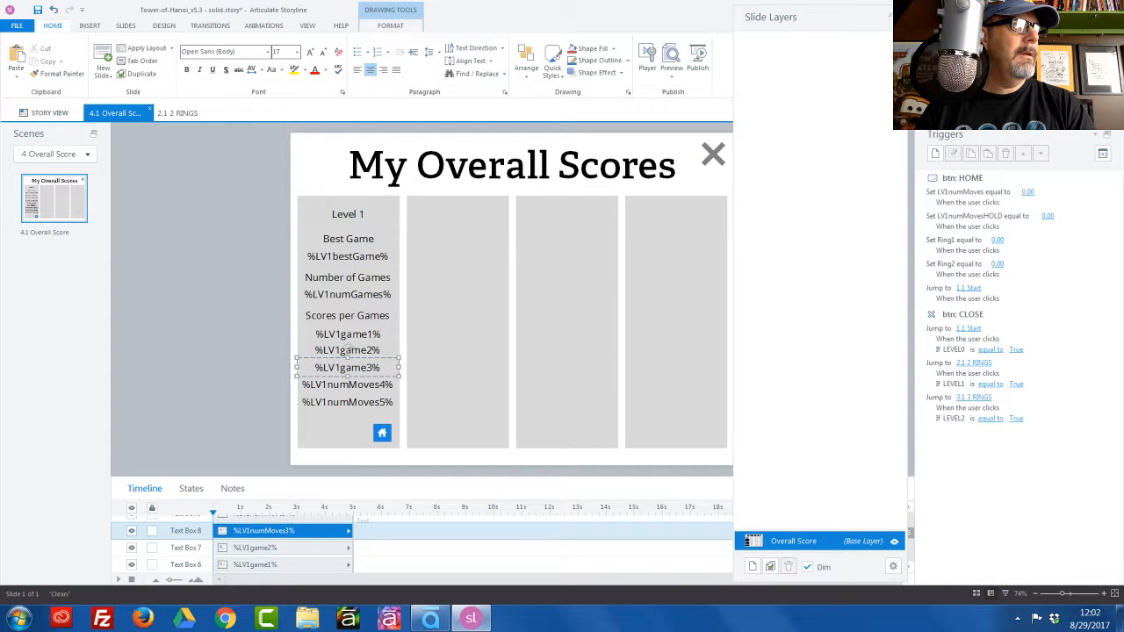
Step: Change the fourth reference under Scores per Games to %LV1game4%
click(378, 384)
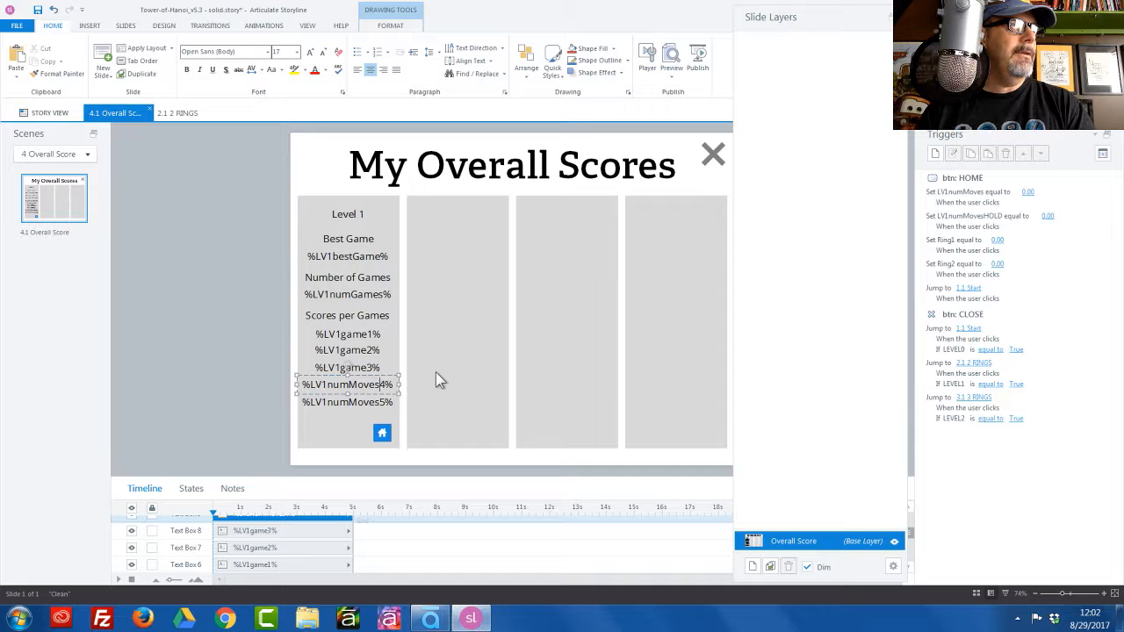
key(BackSpace)
key(BackSpace)
key(BackSpace)
key(BackSpace)
key(BackSpace)
key(BackSpace)
key(BackSpace)
key(BackSpace)
text(game)
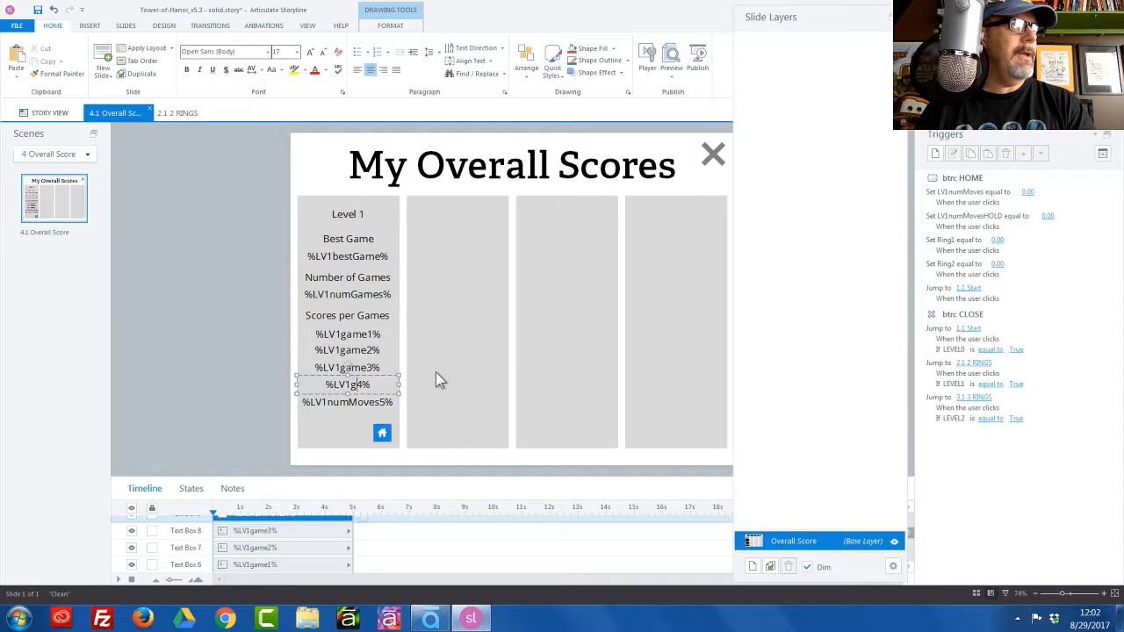
Step: Change the fifth reference under Scores per Games to %LV1game5%, return to the story overview and save the project
click(372, 403)
key(BackSpace)
key(BackSpace)
key(BackSpace)
key(BackSpace)
key(BackSpace)
key(BackSpace)
key(BackSpace)
key(BackSpace)
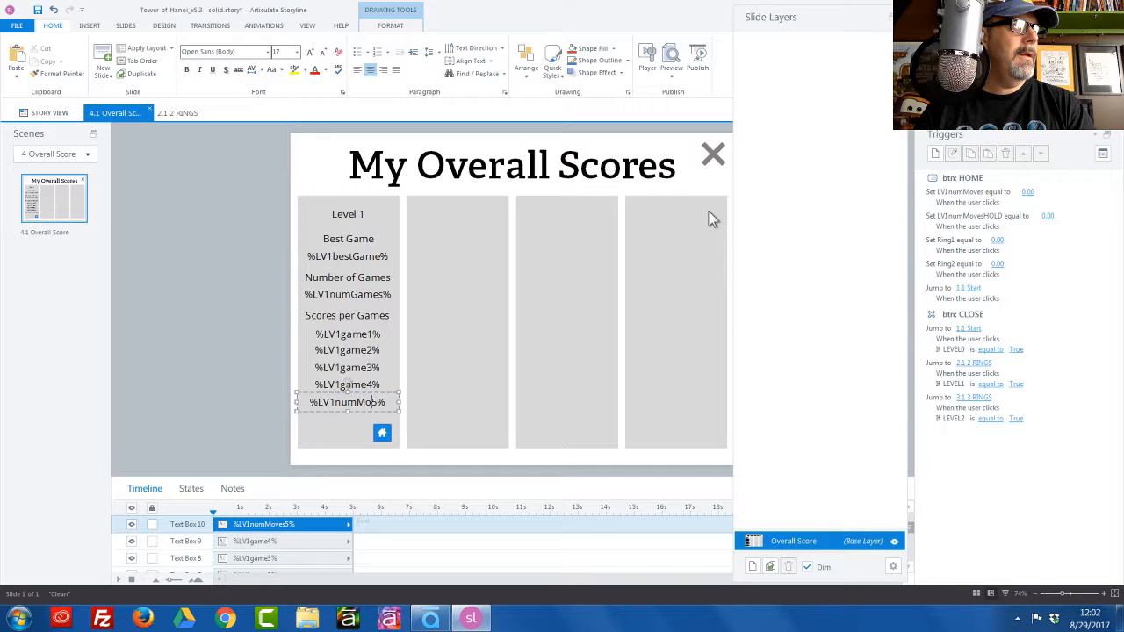
text(game)
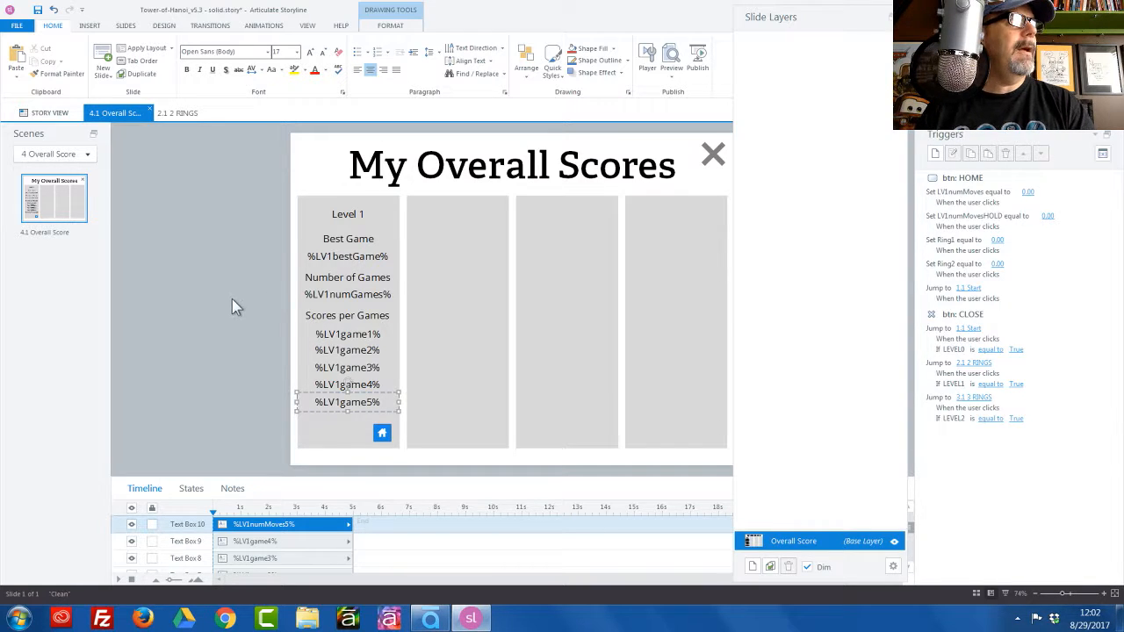
click(62, 114)
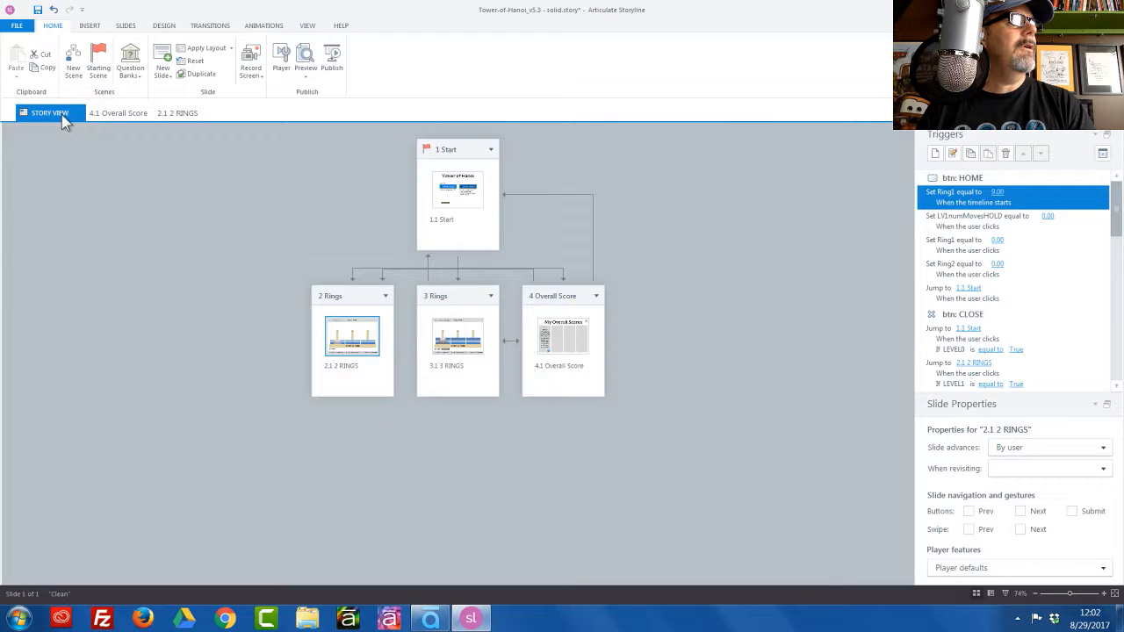
click(38, 9)
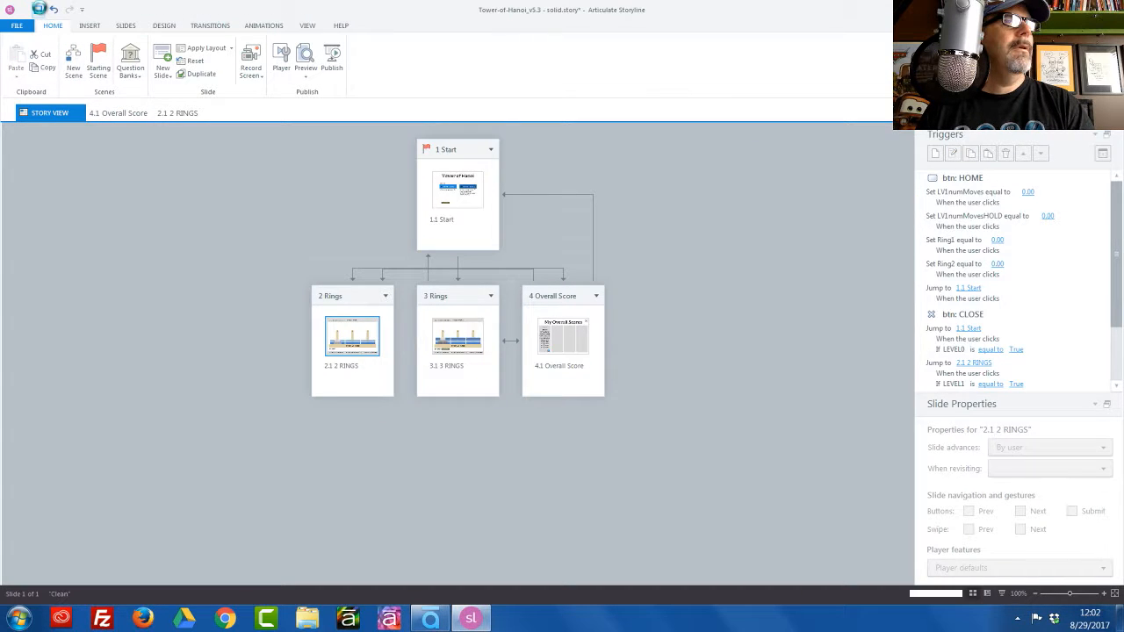